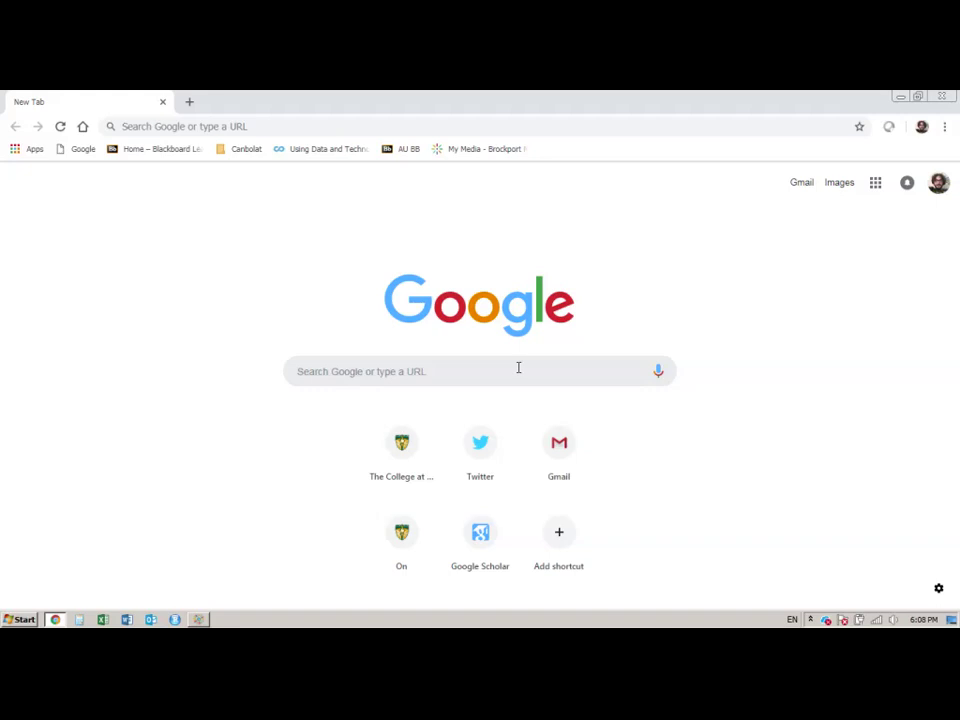
Step: Open the Google Trends website
click(249, 124)
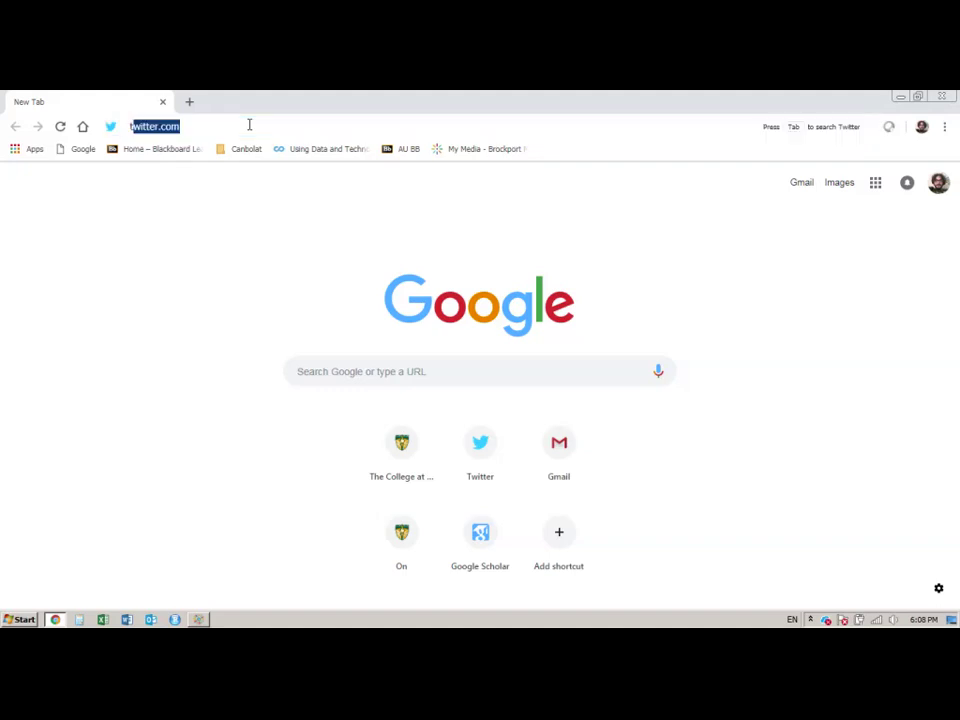
text(trend)
key(Return)
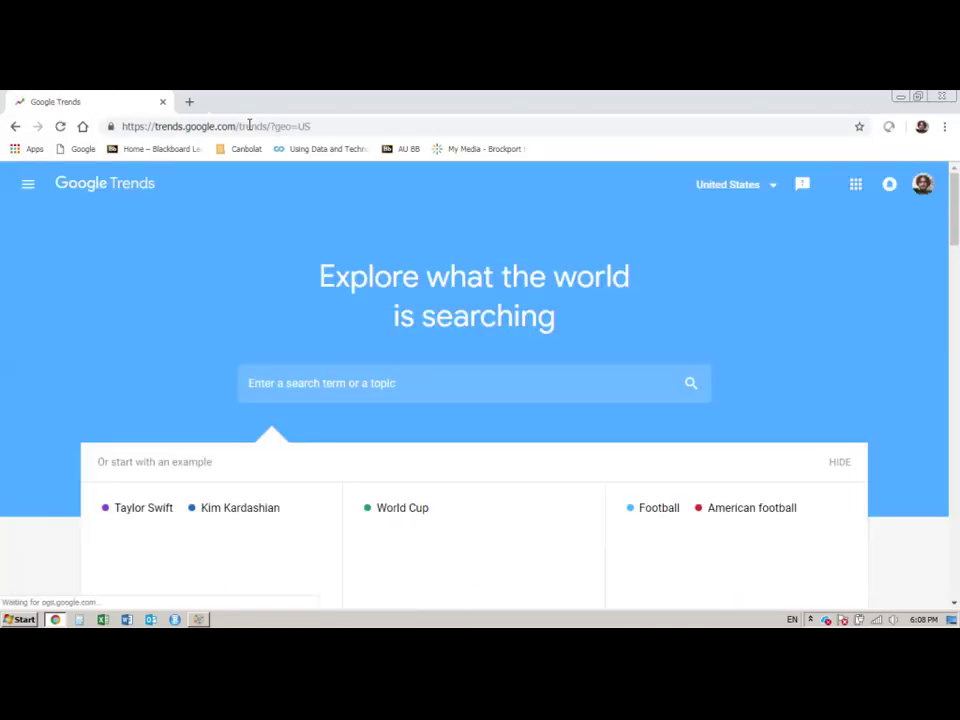
Step: Explore the search term corolla in Google Trends and set the time range to Past 5 years
scroll(291, 239, down, 2)
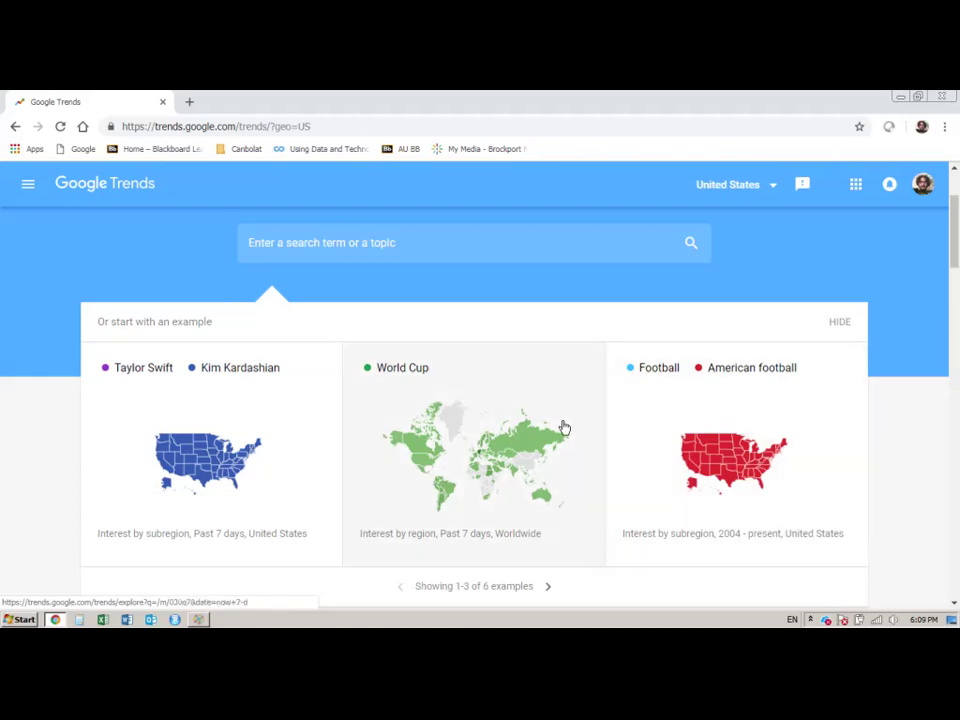
scroll(597, 430, down, 3)
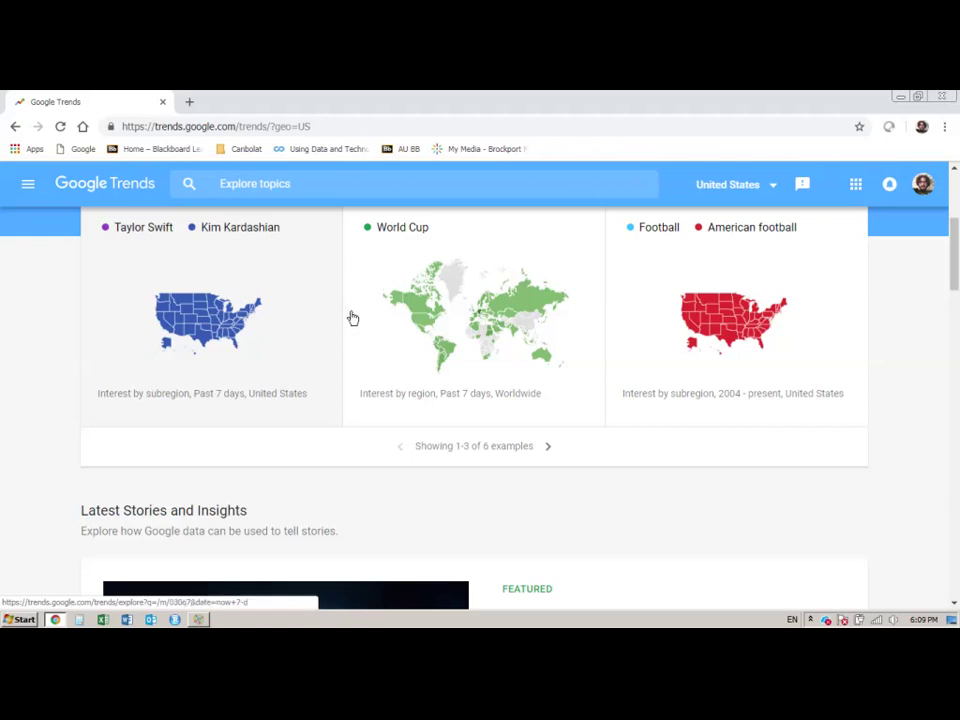
scroll(365, 318, up, 6)
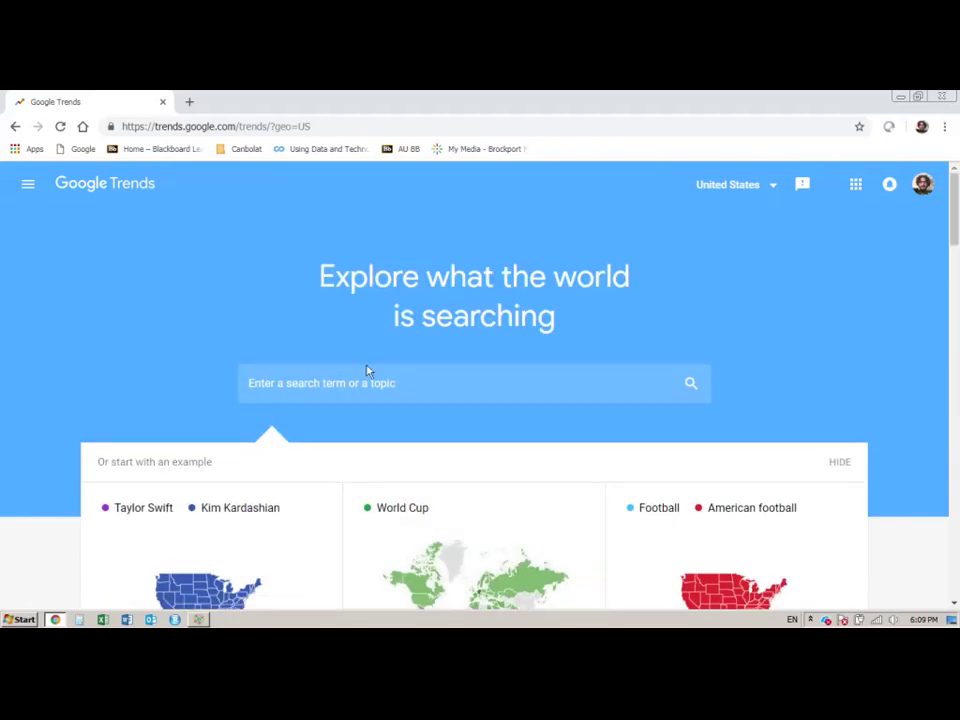
scroll(362, 383, down, 2)
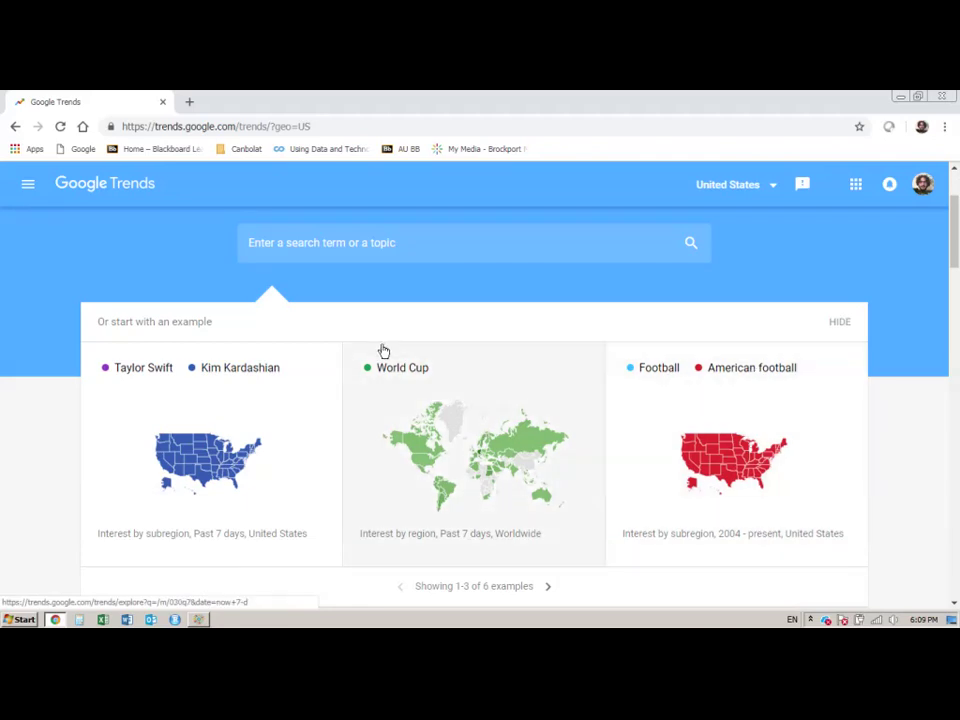
scroll(282, 314, up, 1)
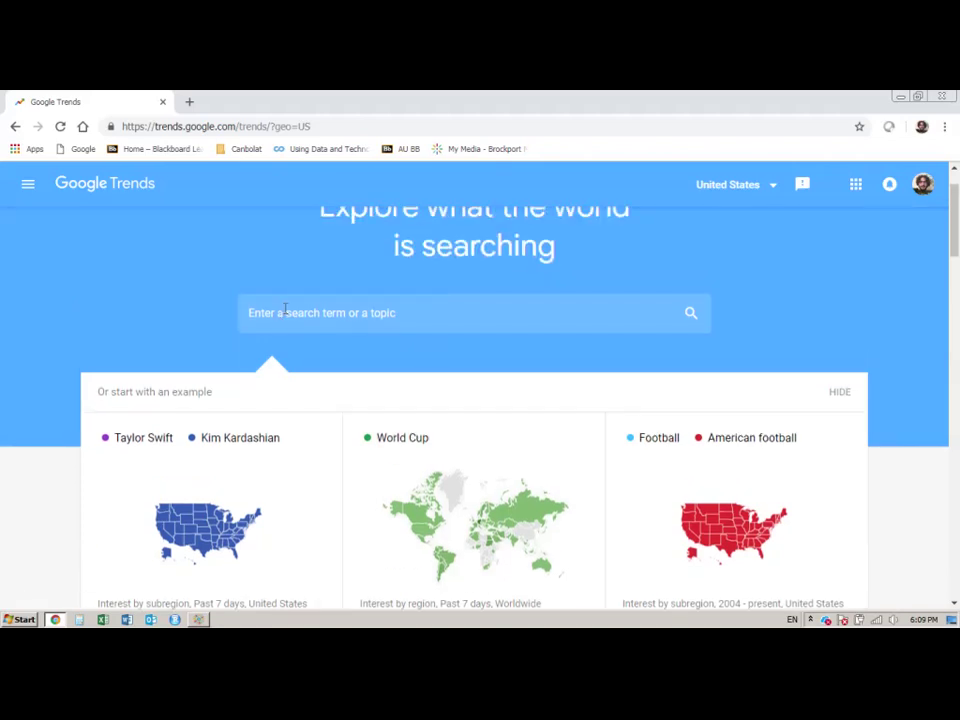
click(288, 311)
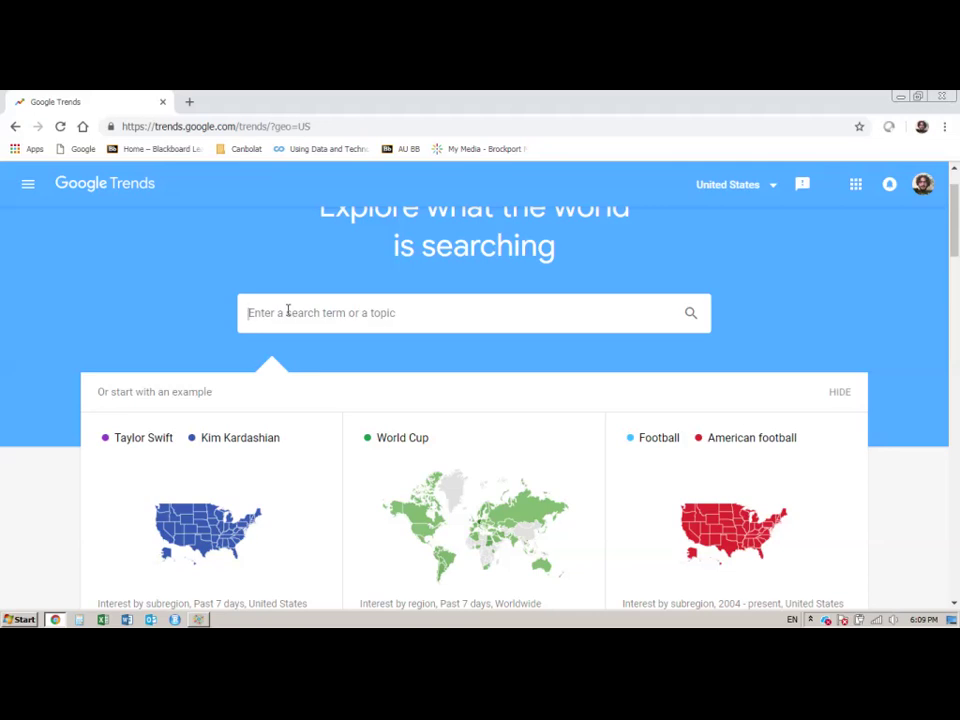
text(corolla)
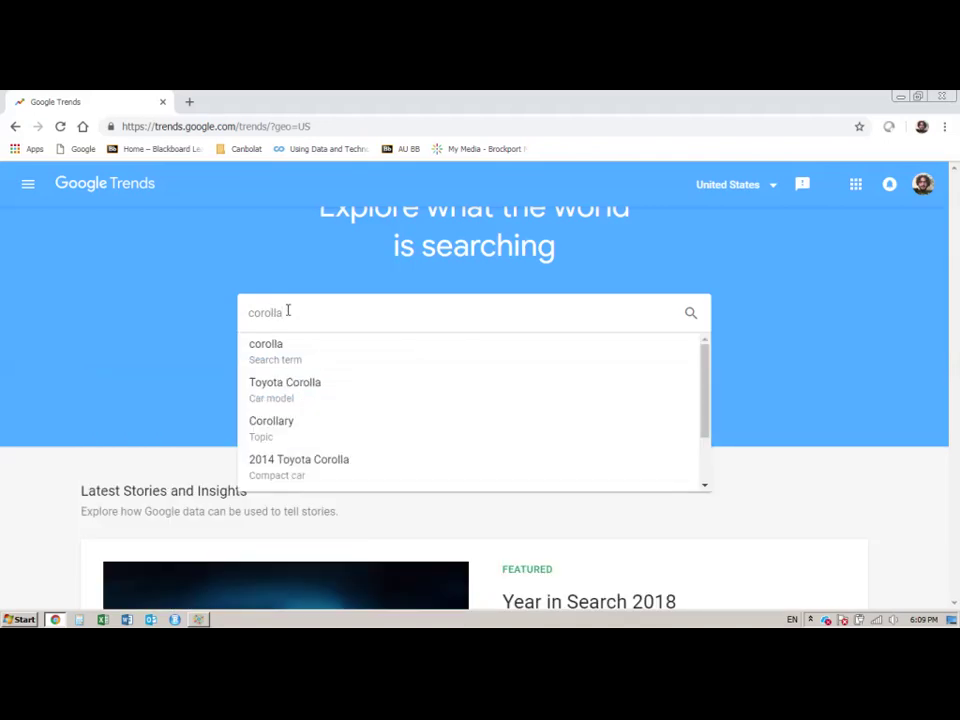
key(Return)
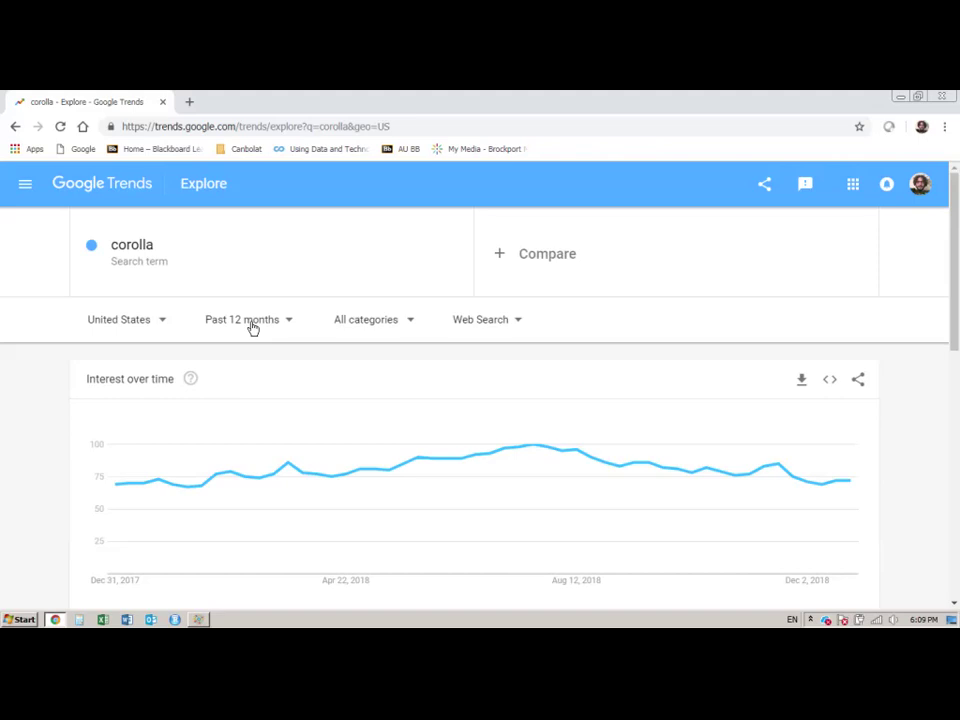
click(252, 327)
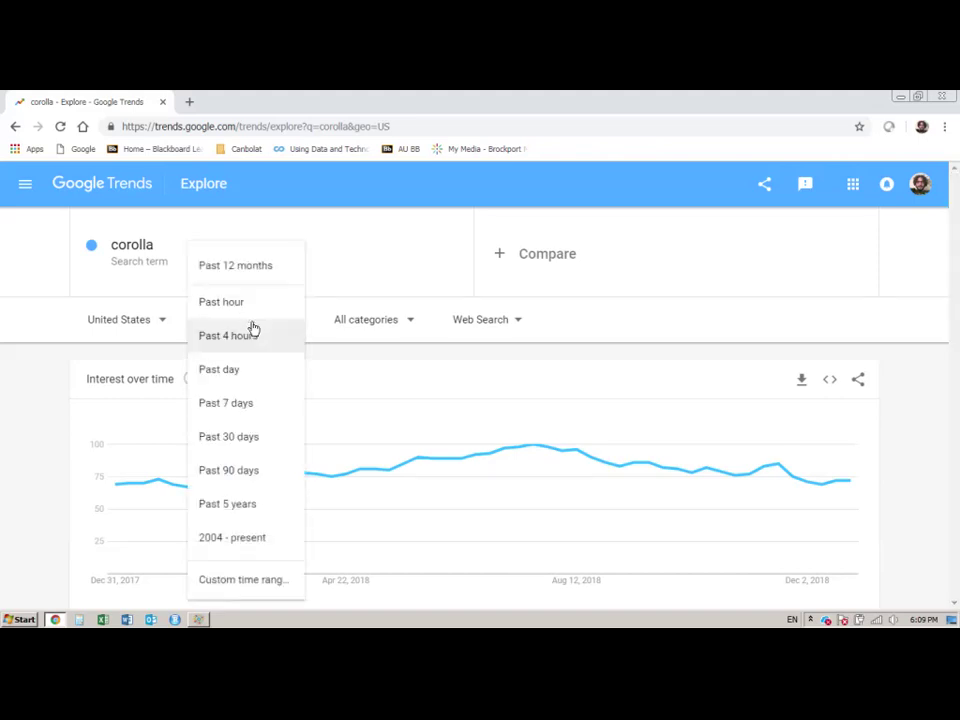
click(239, 512)
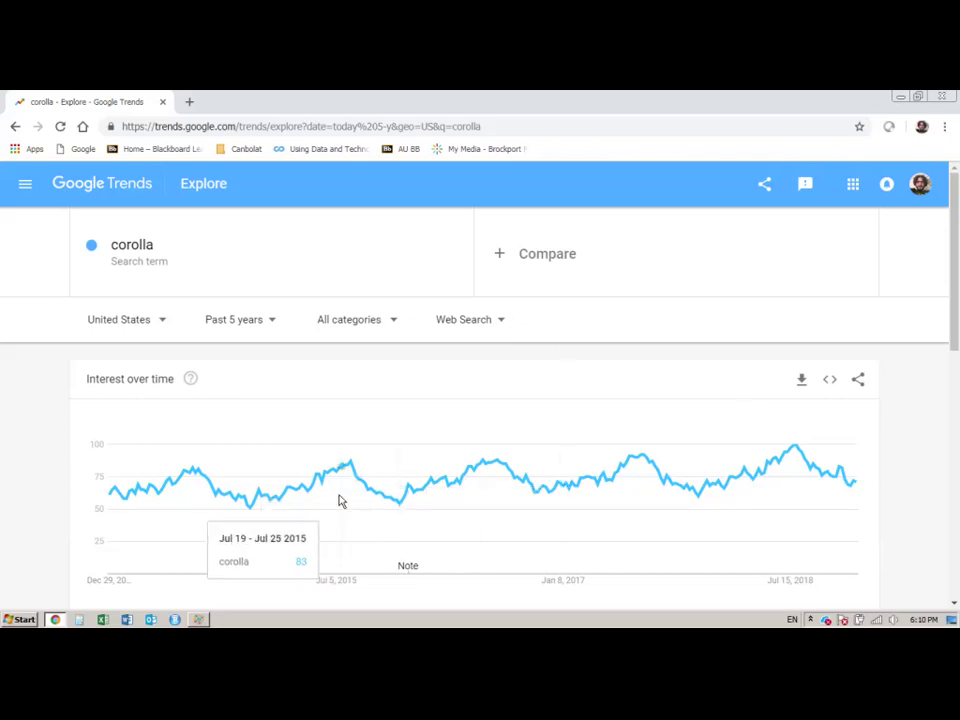
Step: Download the interest-over-time data as a CSV file and open it in a maximized Excel window
click(802, 380)
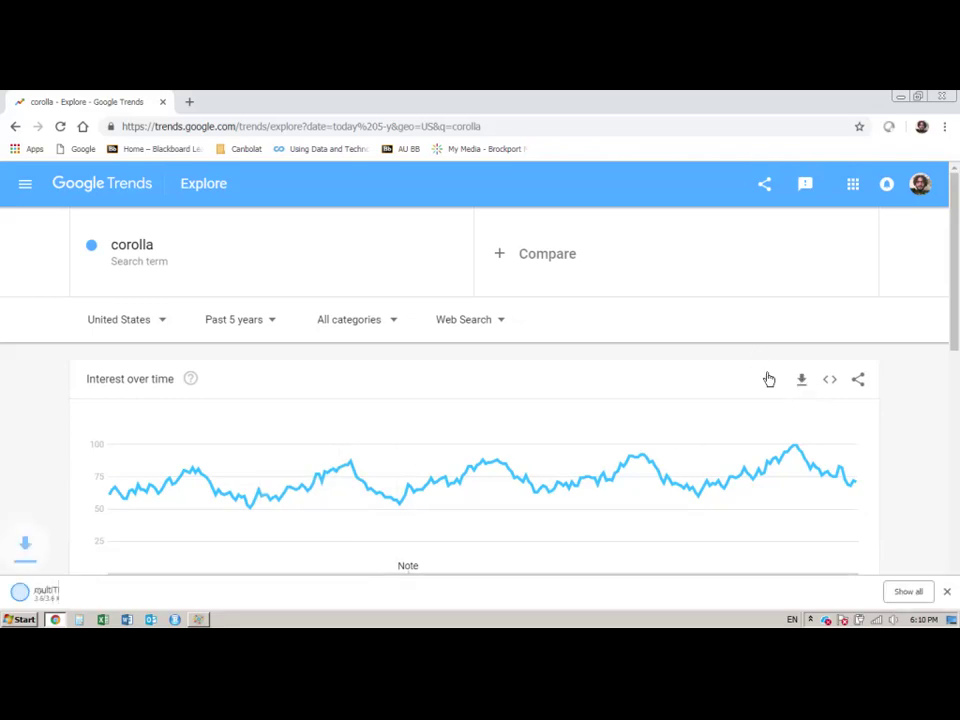
click(55, 597)
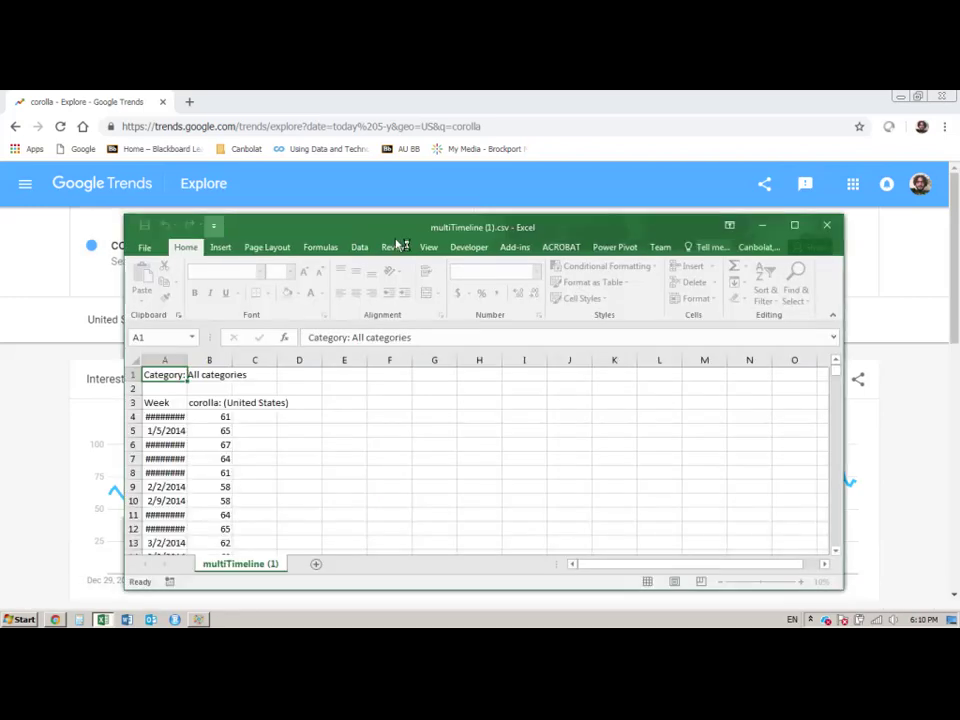
double_click(396, 227)
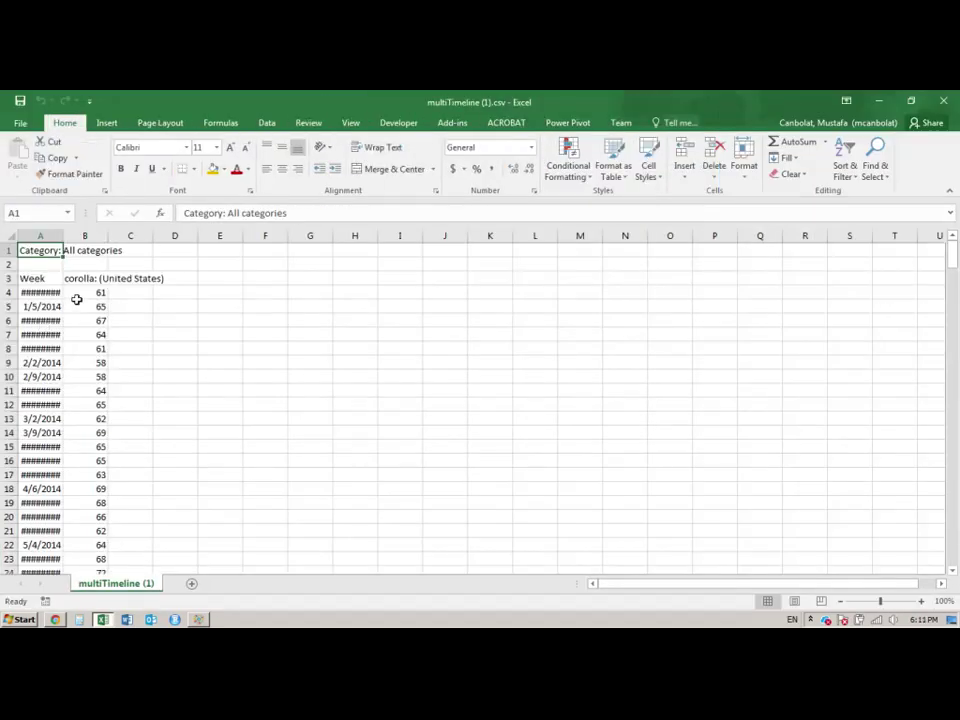
Step: Autofit the widths of columns A and B to their contents
double_click(63, 234)
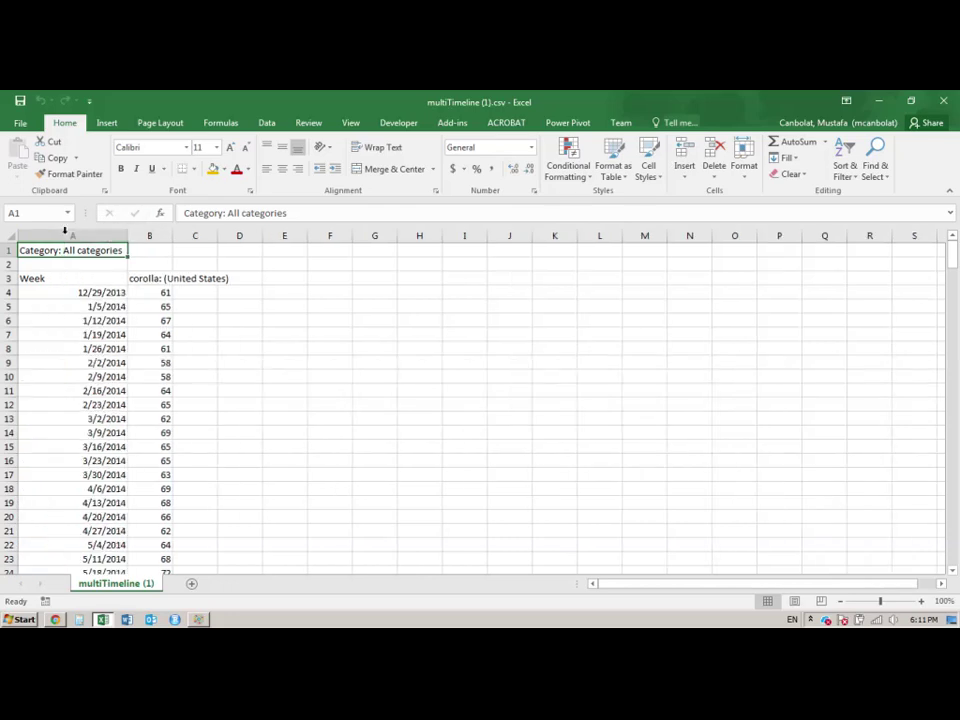
click(122, 291)
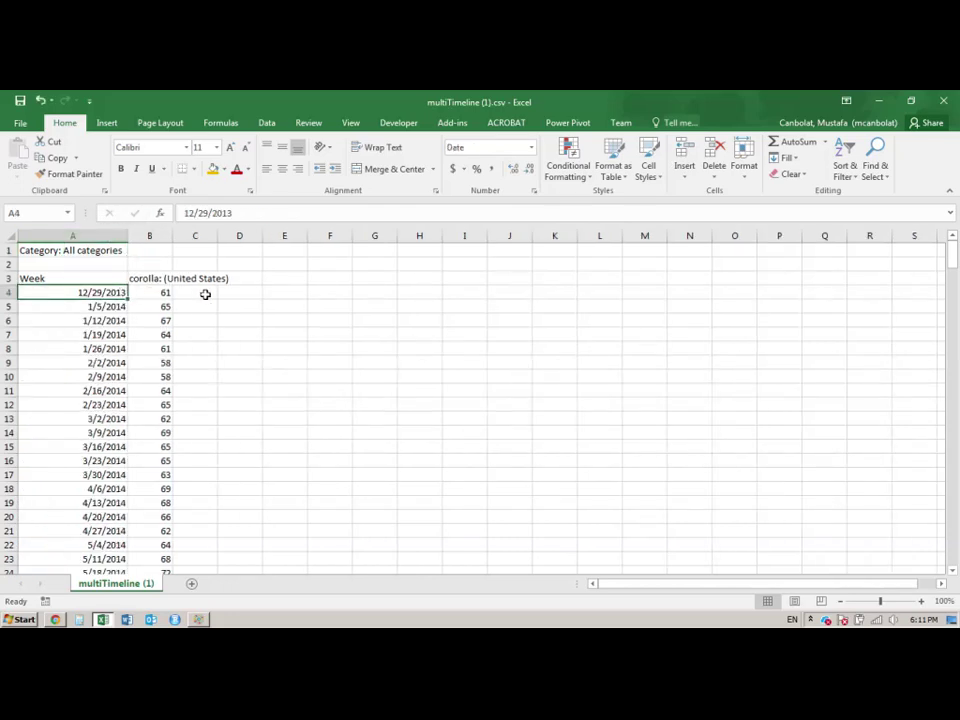
double_click(172, 236)
click(174, 279)
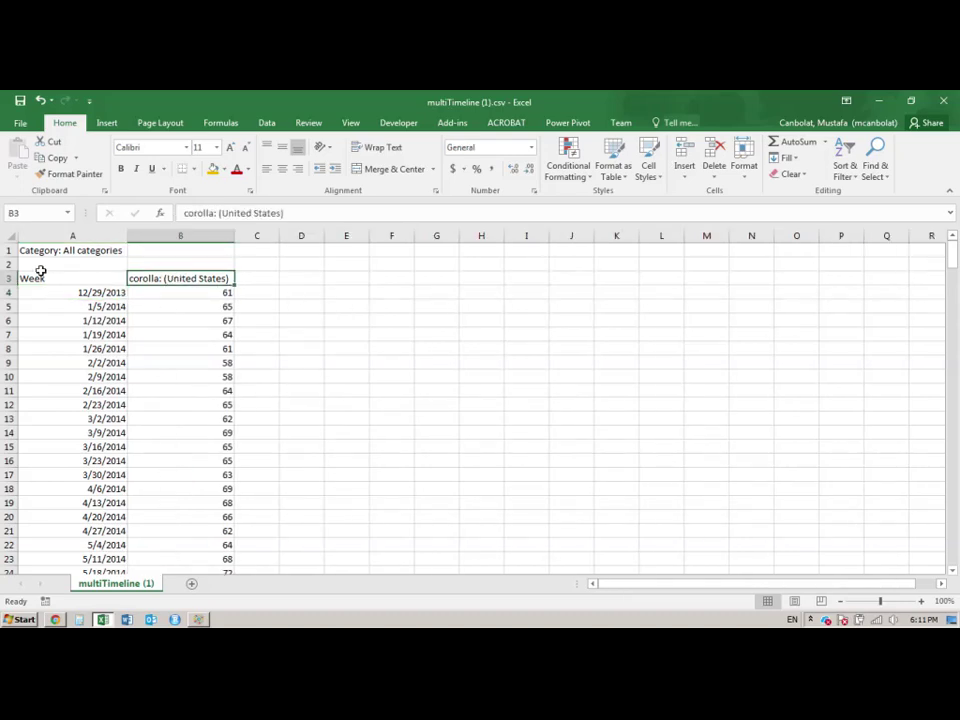
Step: Delete rows 1 and 2 above the Week and corolla headers
drag(8, 250, 8, 264)
right_click(8, 264)
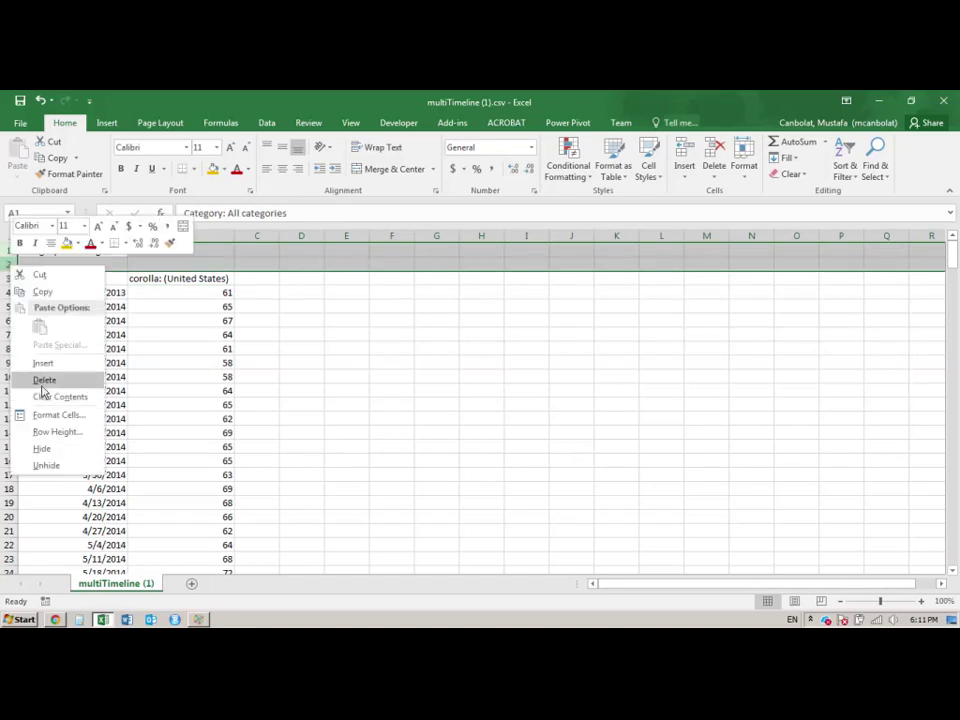
click(40, 382)
Step: Review the weekly corolla data, compare it with the interest-over-time chart in Chrome, and return to Excel
click(65, 282)
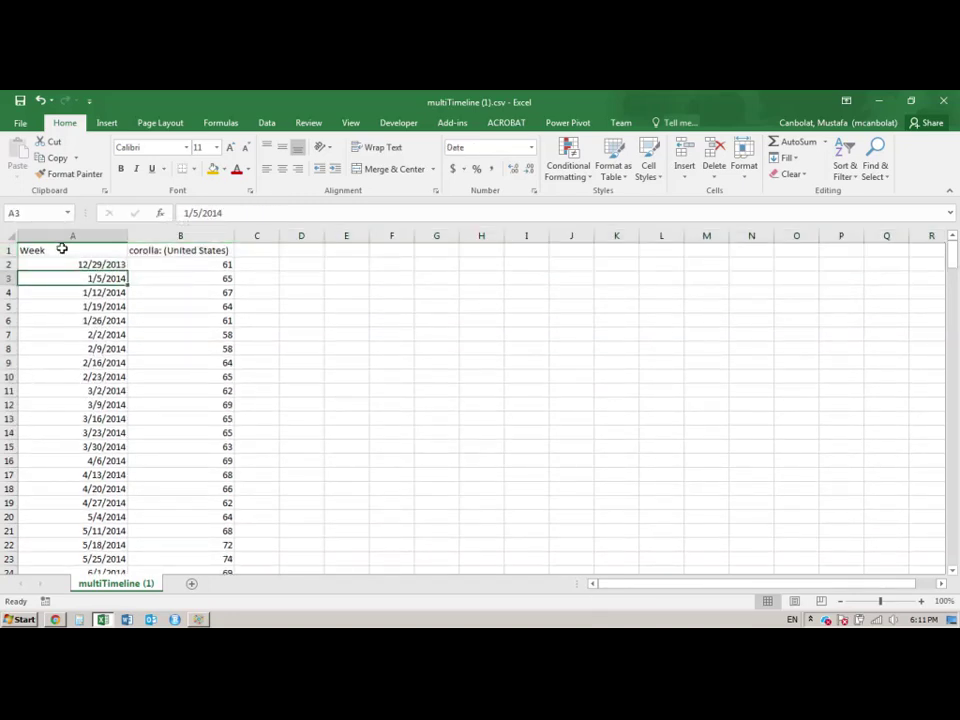
click(178, 251)
click(180, 276)
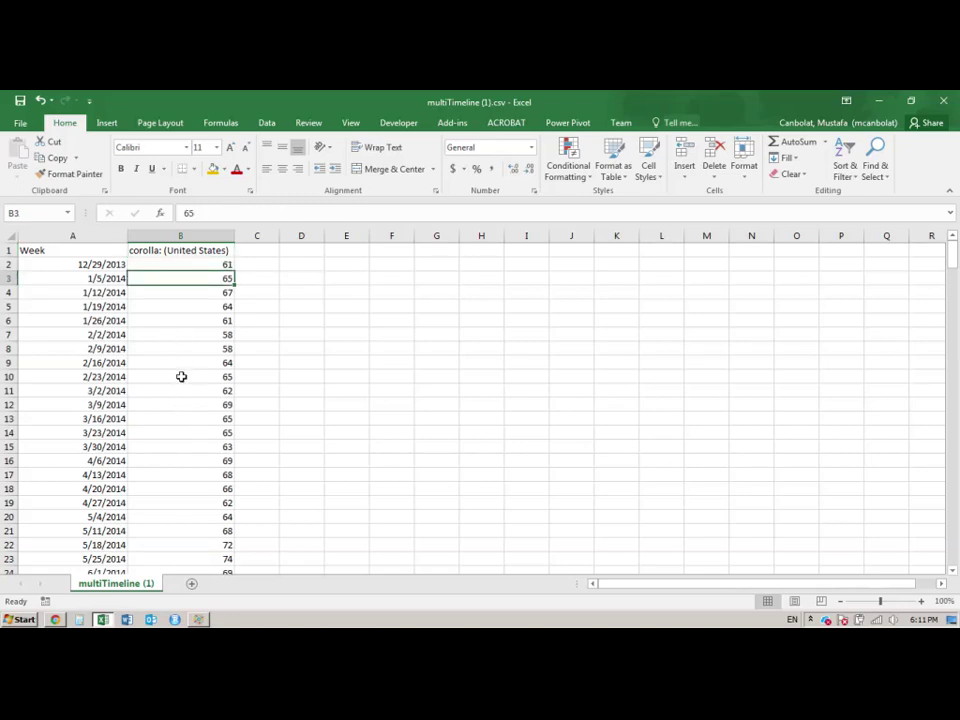
click(101, 265)
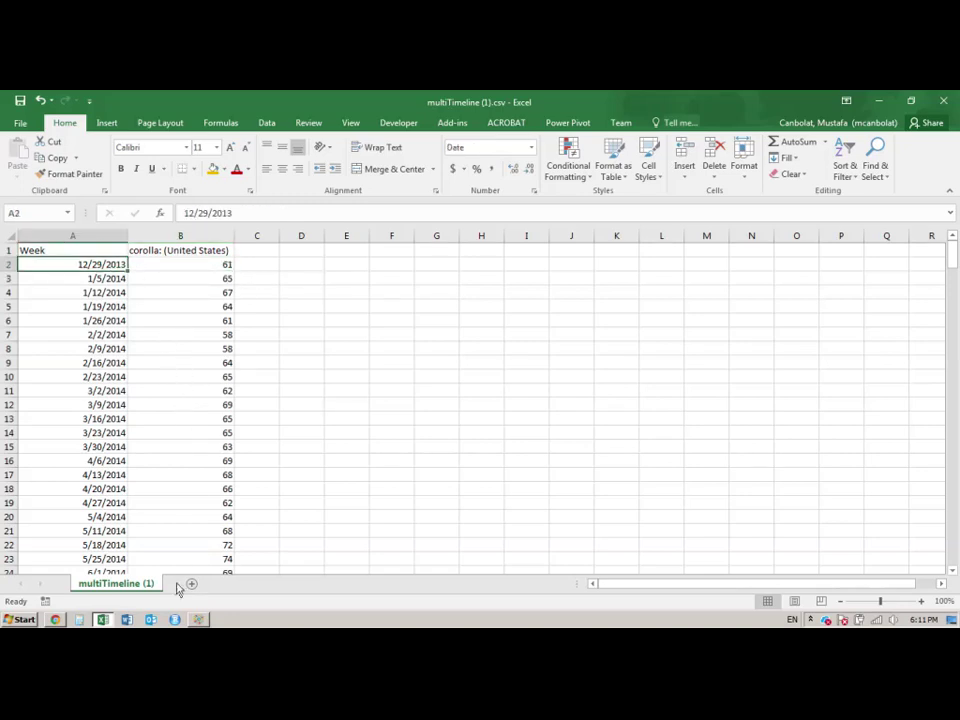
click(57, 621)
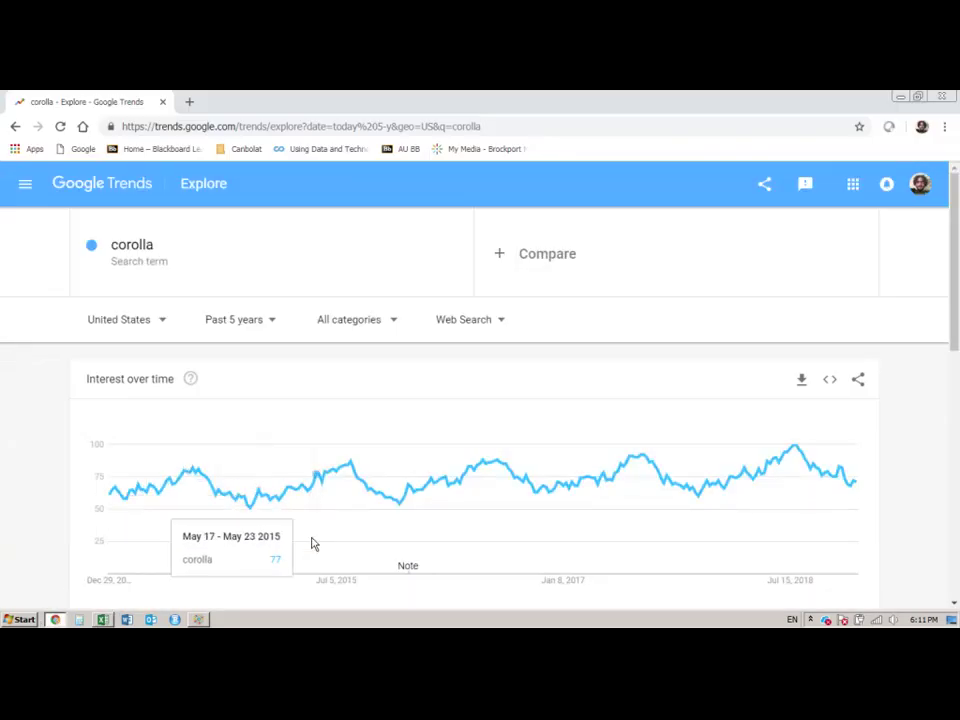
click(102, 620)
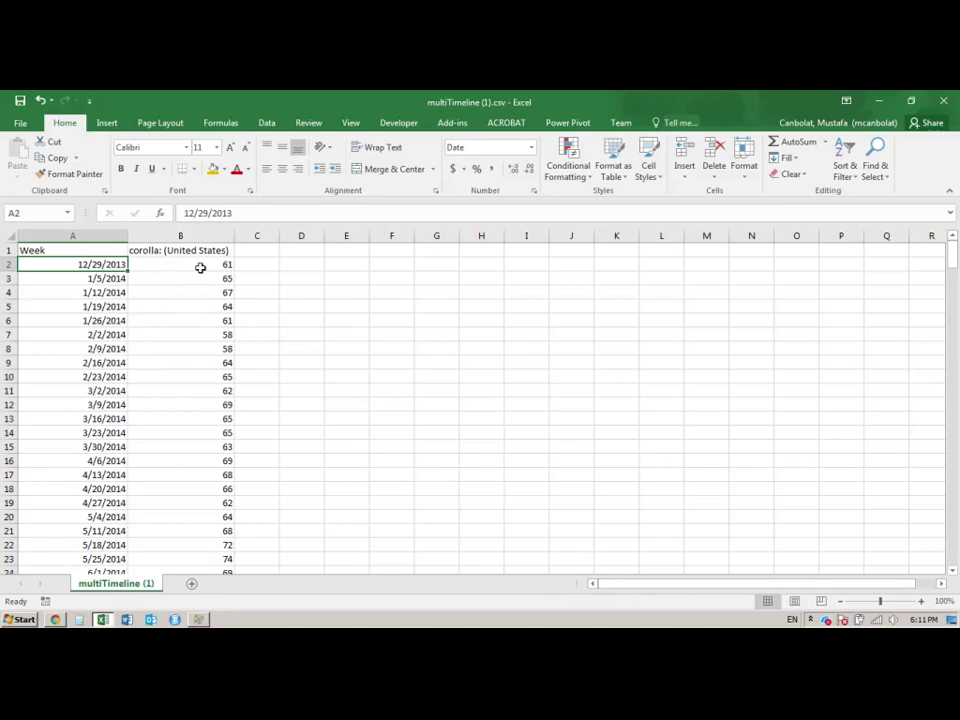
Step: Create a PivotTable from the range A1:B262 on a new worksheet
click(94, 249)
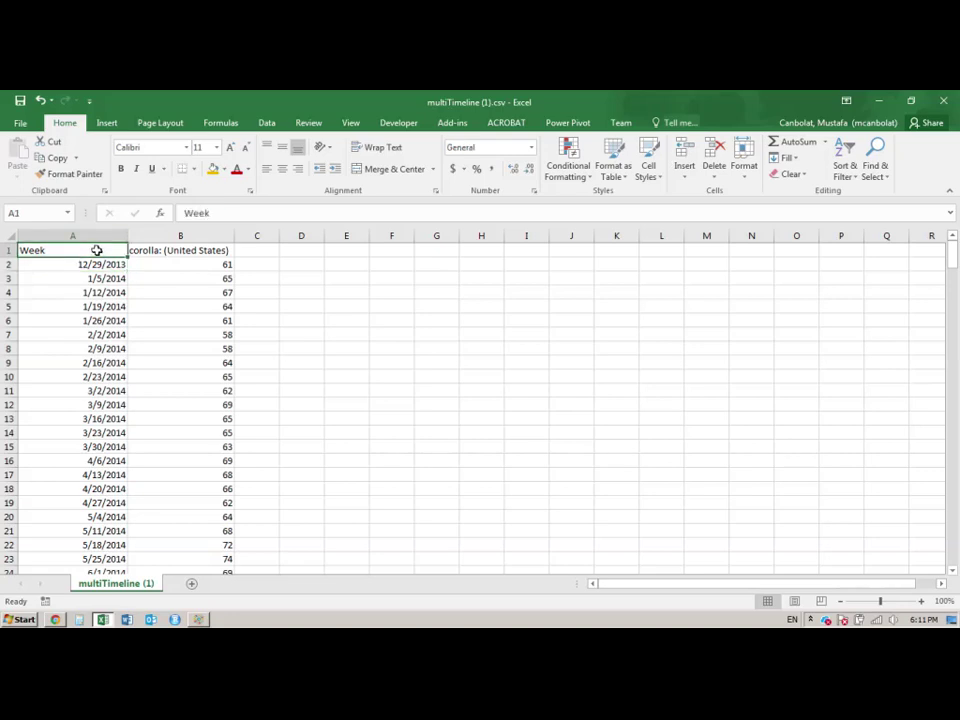
click(107, 123)
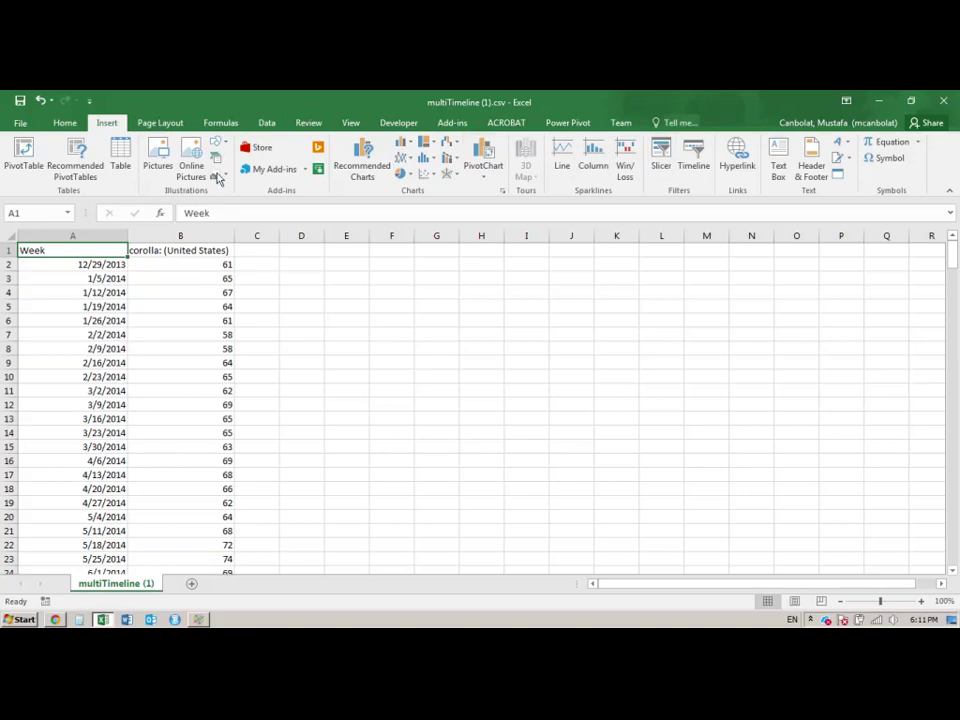
click(24, 152)
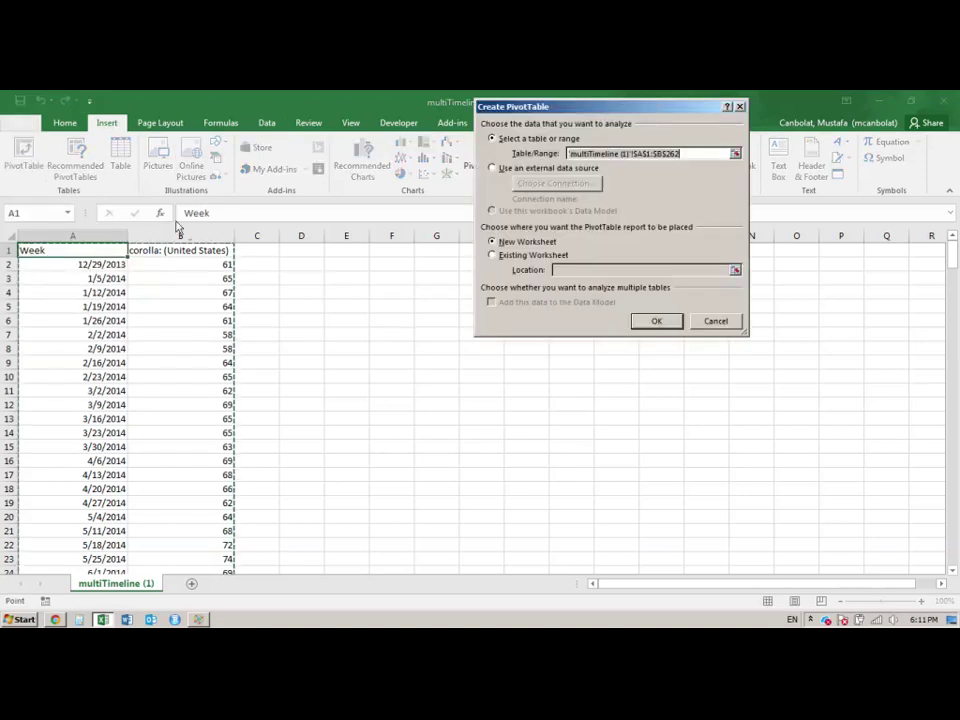
click(652, 322)
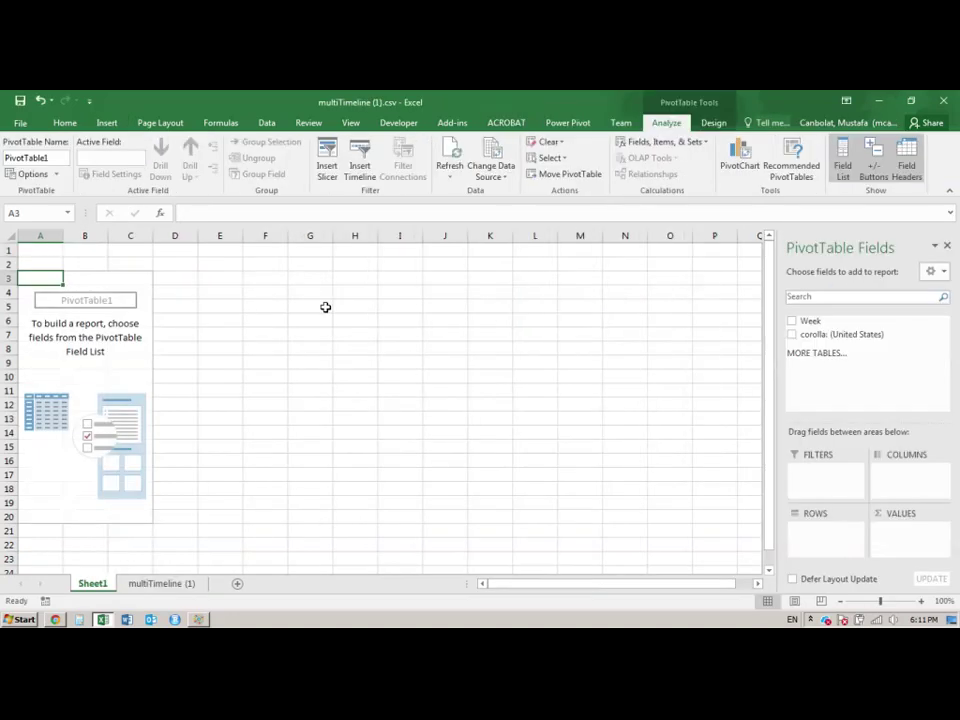
Step: Add the Week field to the PivotTable rows and remove the Quarters field, keeping Years and Week
drag(806, 330, 819, 527)
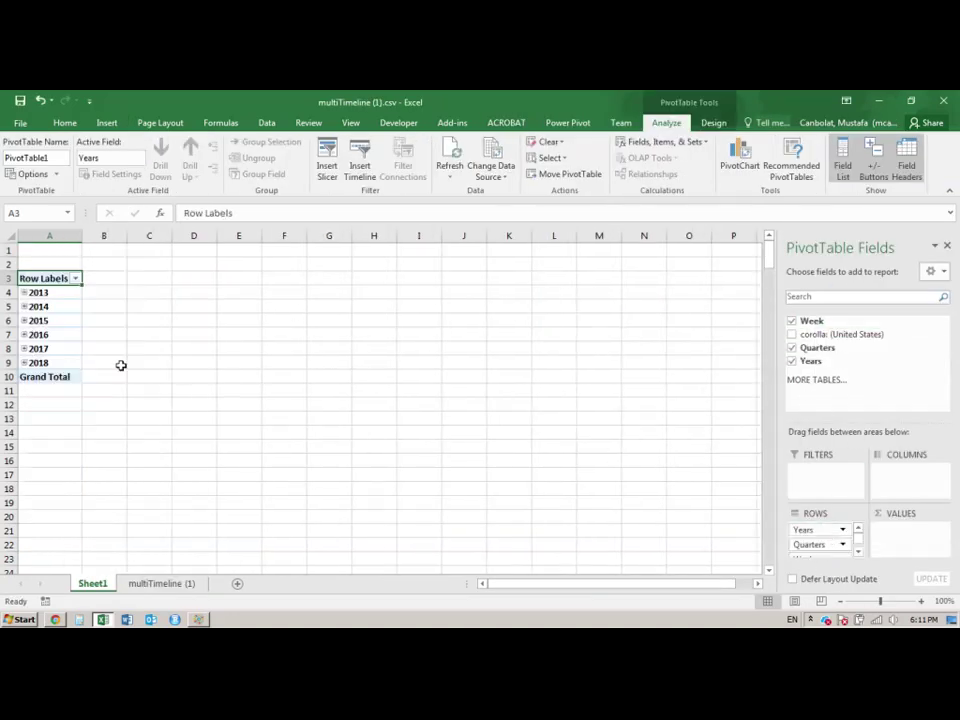
click(792, 348)
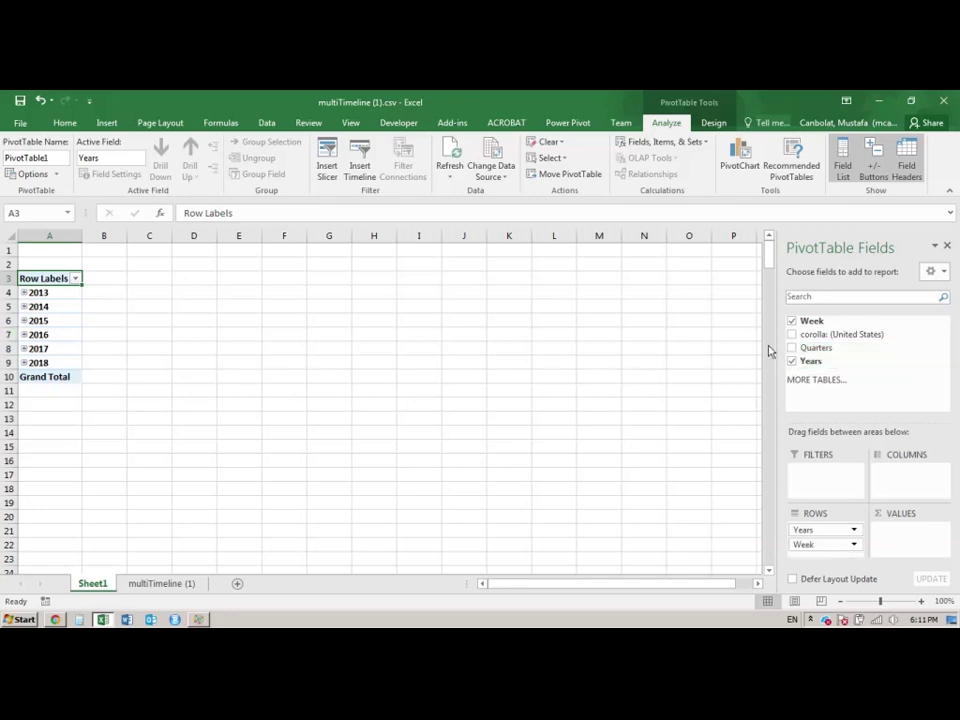
Step: Expand every year from 2013 to 2018 in the PivotTable to list its months
click(24, 293)
click(24, 321)
click(23, 503)
click(24, 503)
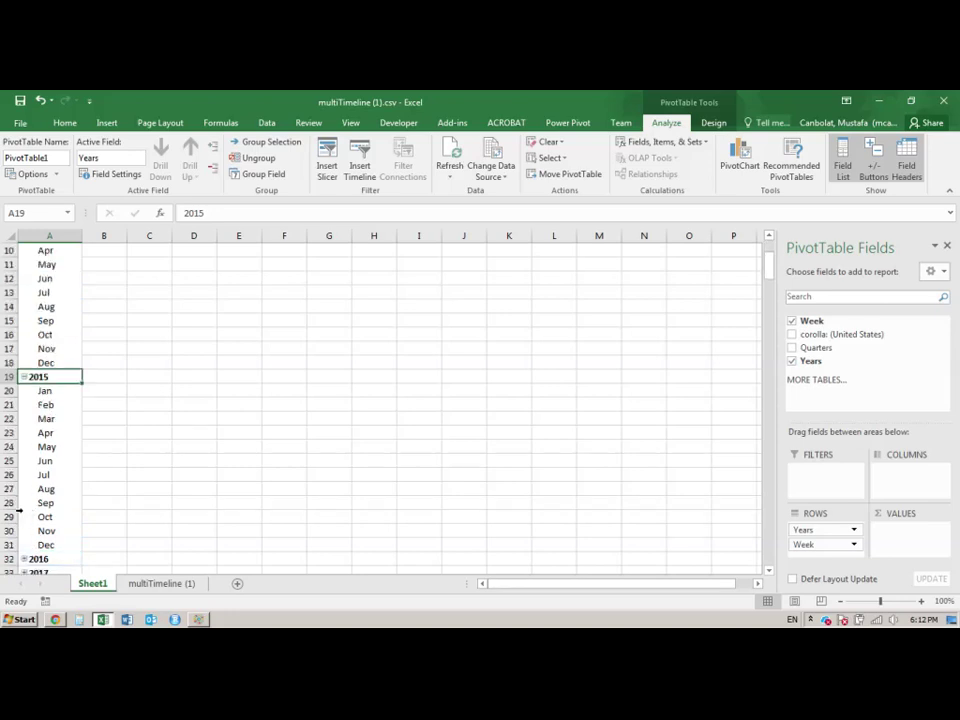
scroll(20, 500, down, 3)
click(24, 433)
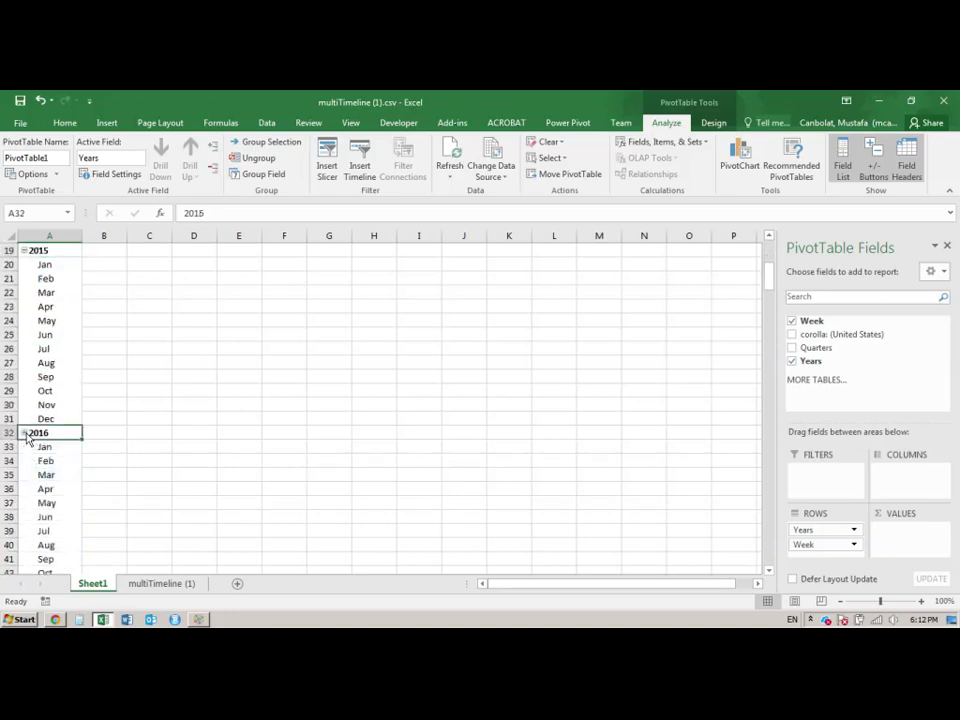
scroll(22, 432, down, 4)
click(24, 448)
scroll(26, 448, down, 5)
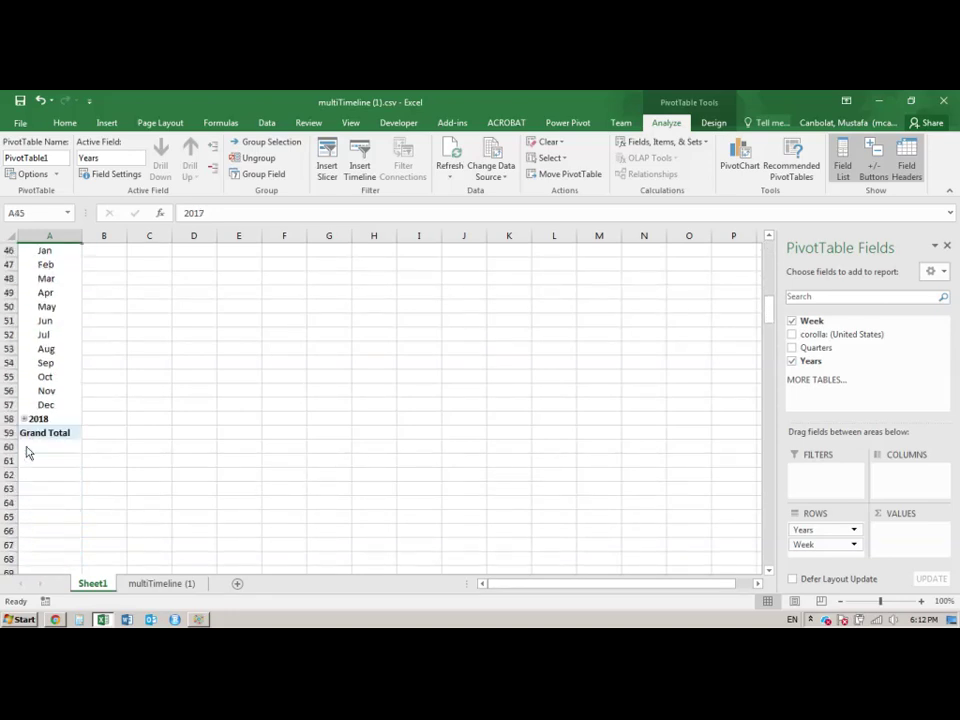
click(24, 420)
scroll(64, 390, up, 13)
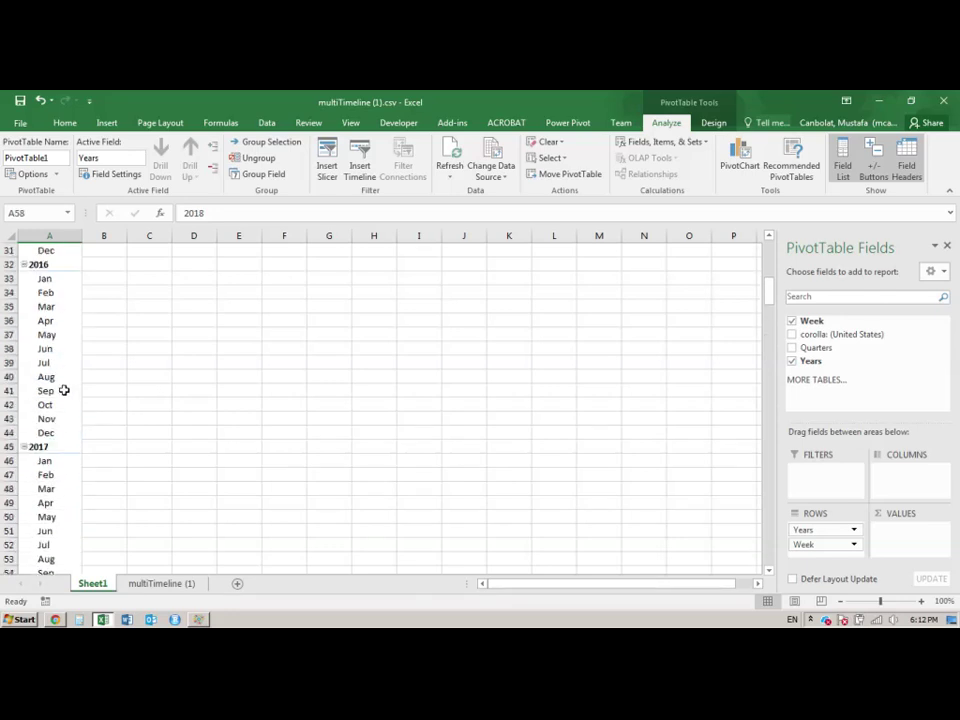
scroll(54, 352, up, 2)
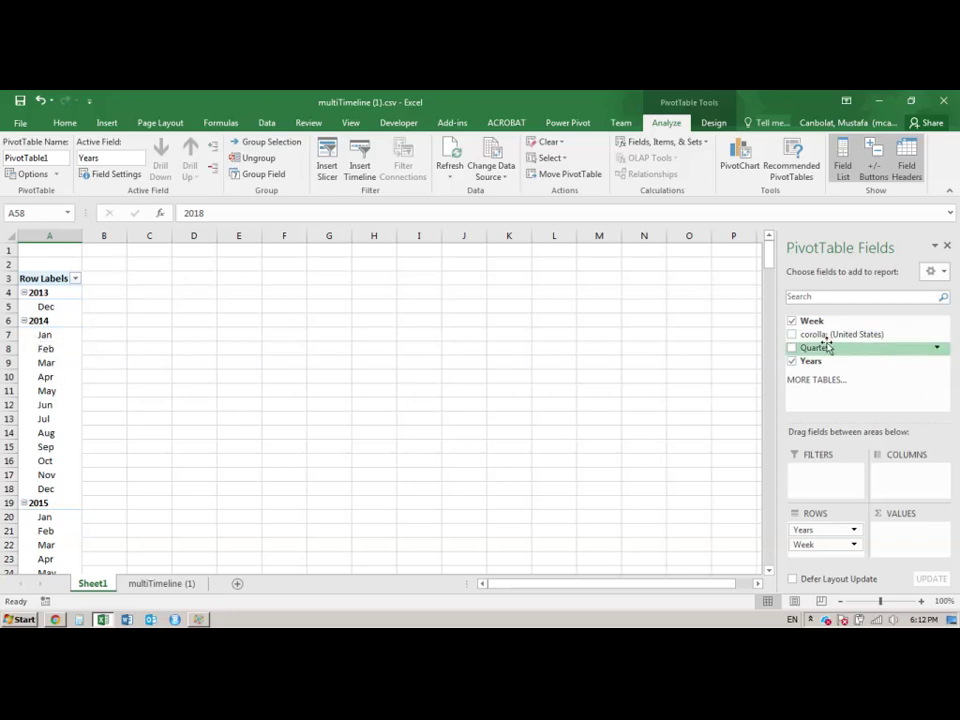
Step: Add the corolla: (United States) field to the PivotTable values and summarize it by Average
drag(835, 336, 900, 540)
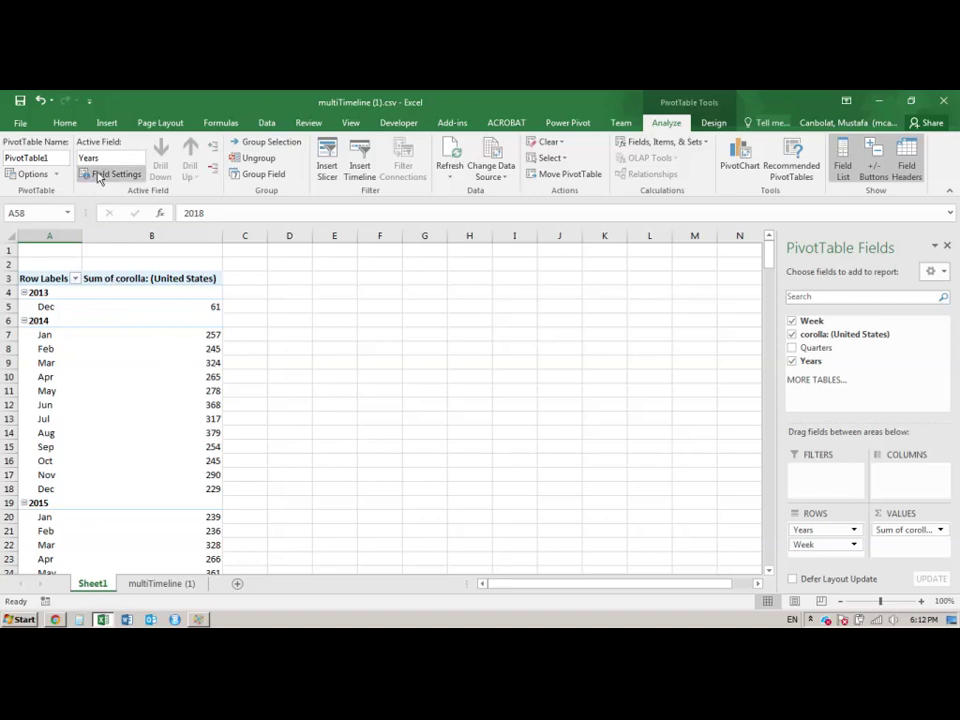
mouse_move(179, 340)
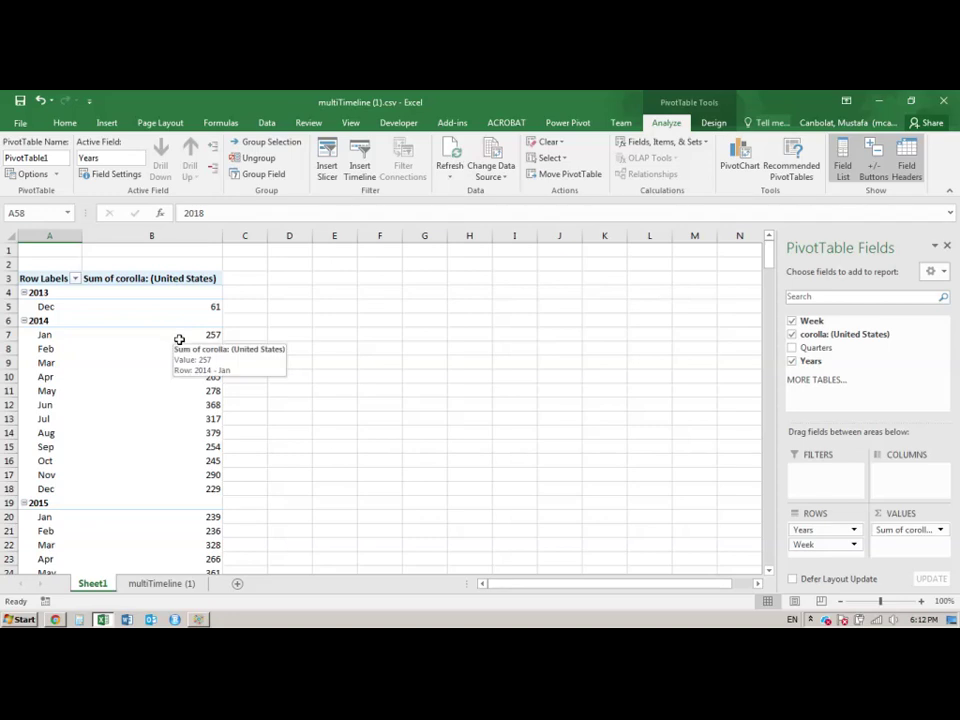
click(100, 174)
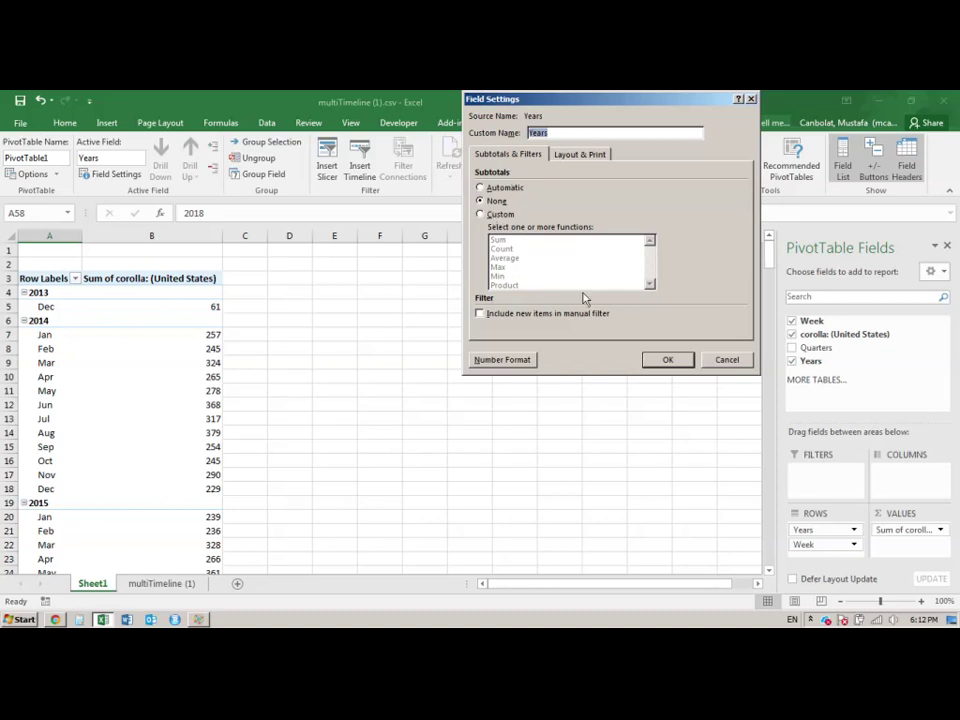
click(737, 360)
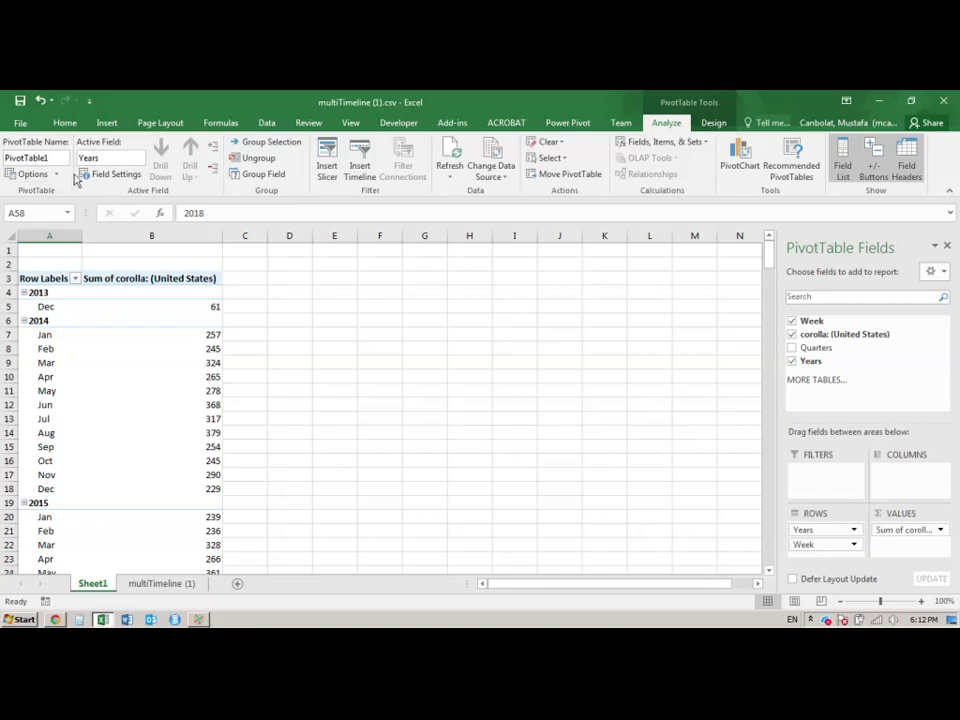
click(175, 336)
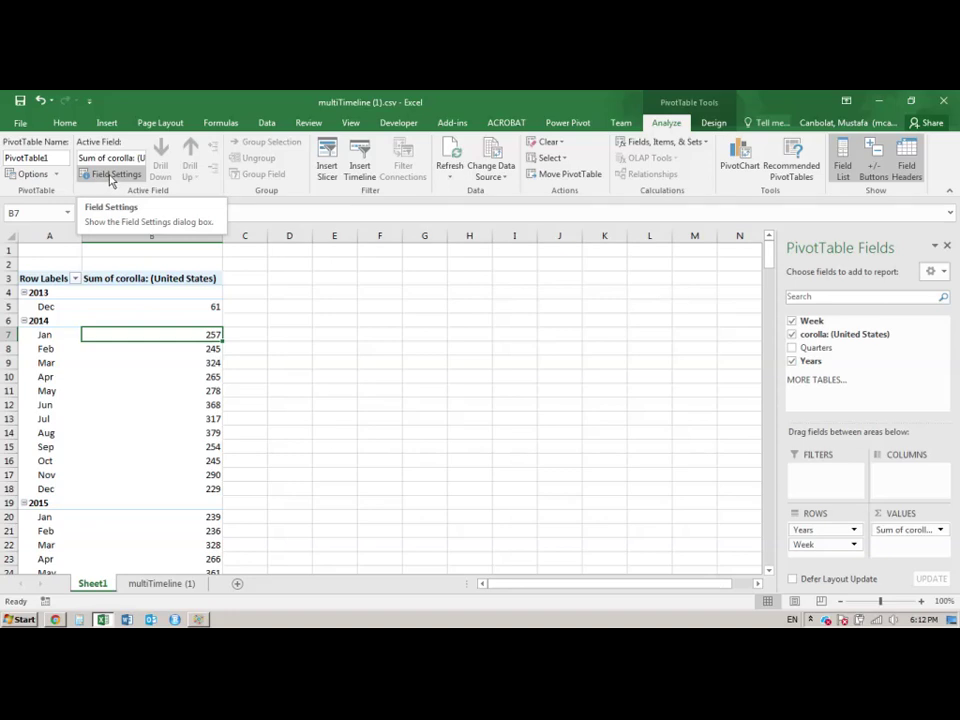
click(112, 175)
click(509, 262)
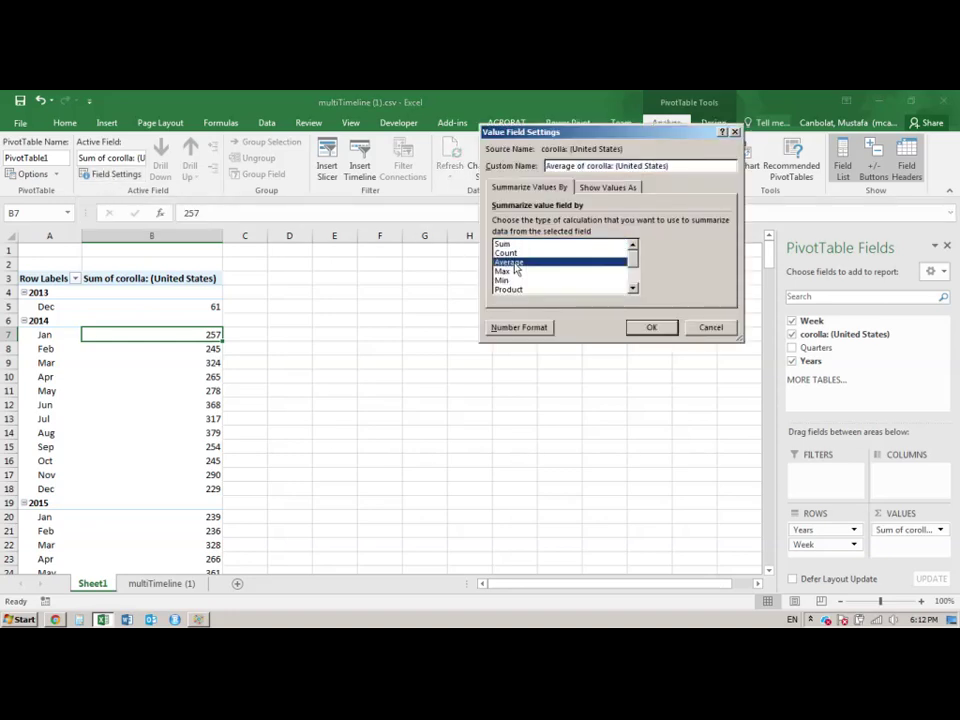
click(652, 328)
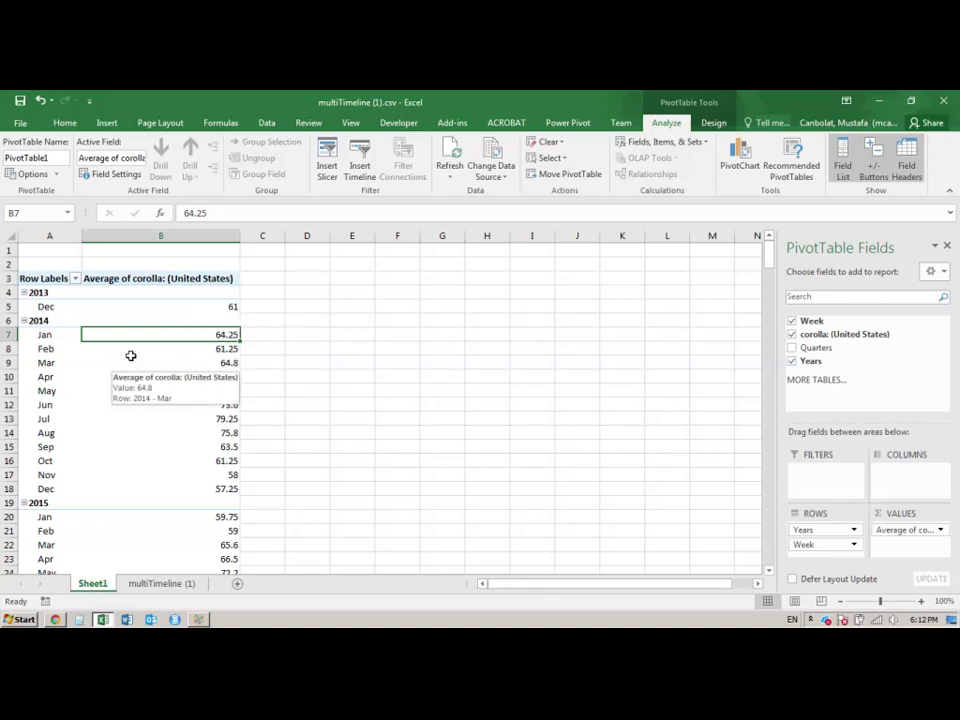
Step: Insert a Line PivotChart of the monthly averages and place it beside the PivotTable, over columns F to M
click(738, 165)
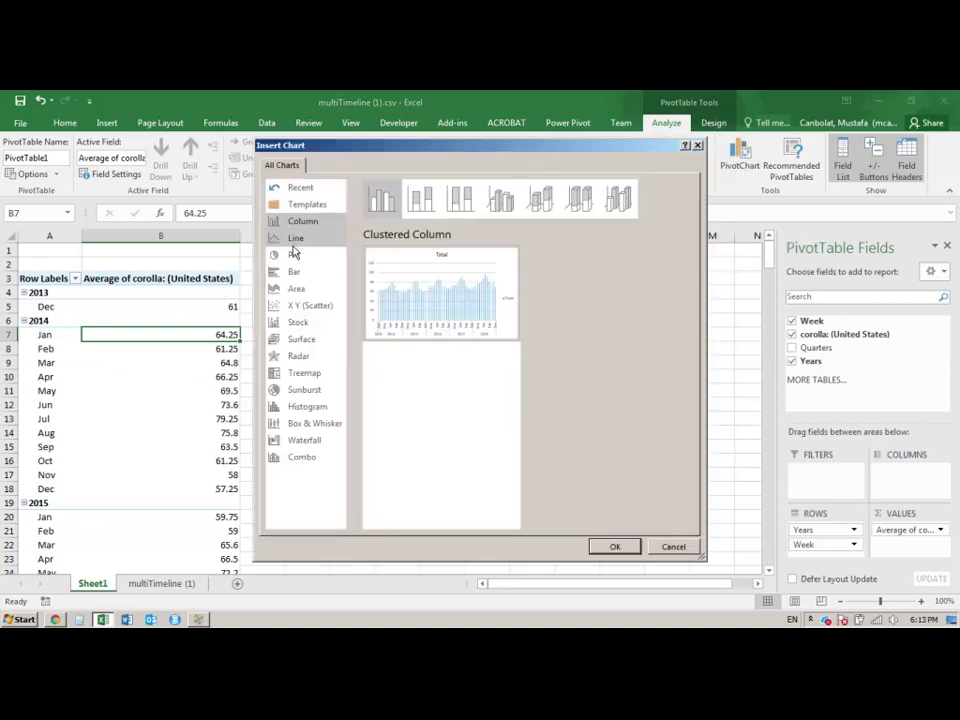
click(294, 242)
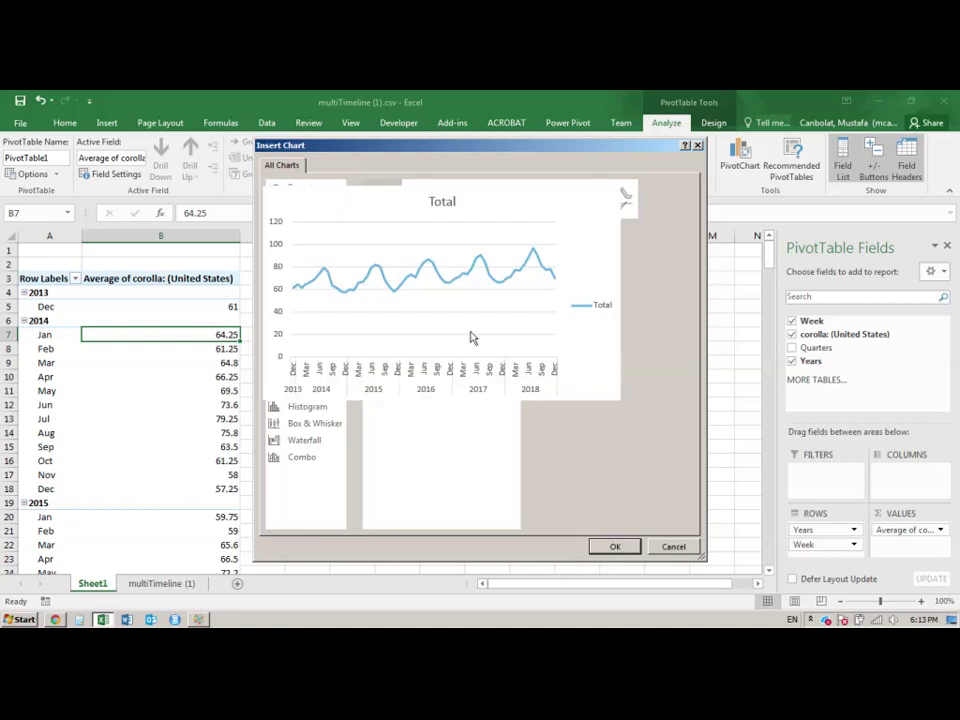
click(614, 547)
drag(427, 318, 572, 272)
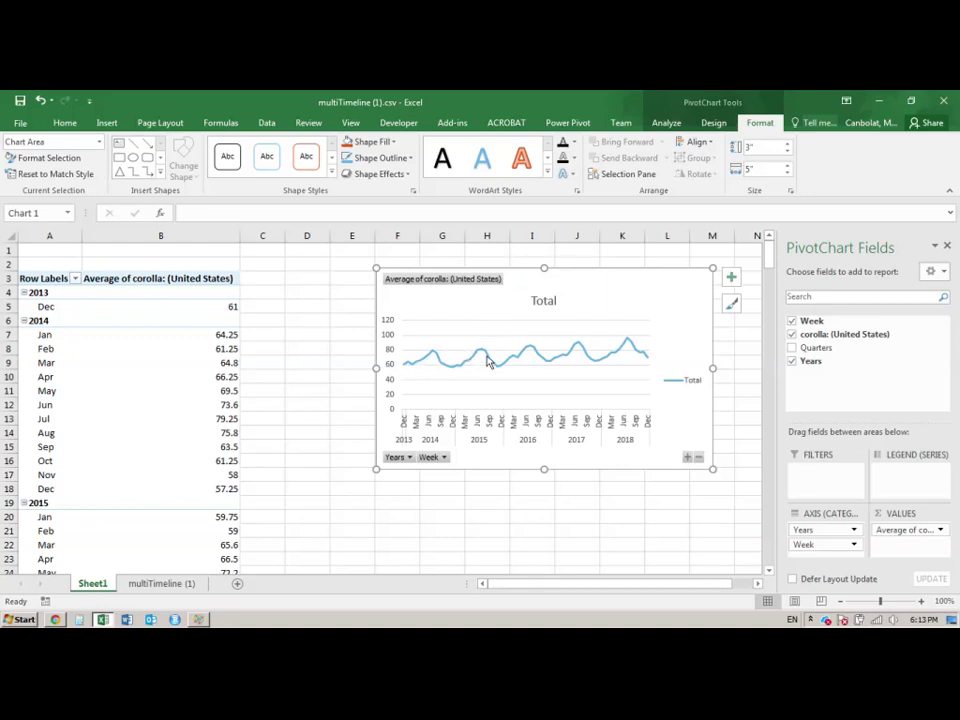
mouse_move(500, 369)
Step: Change the PivotTable's report layout to Tabular Form
click(140, 335)
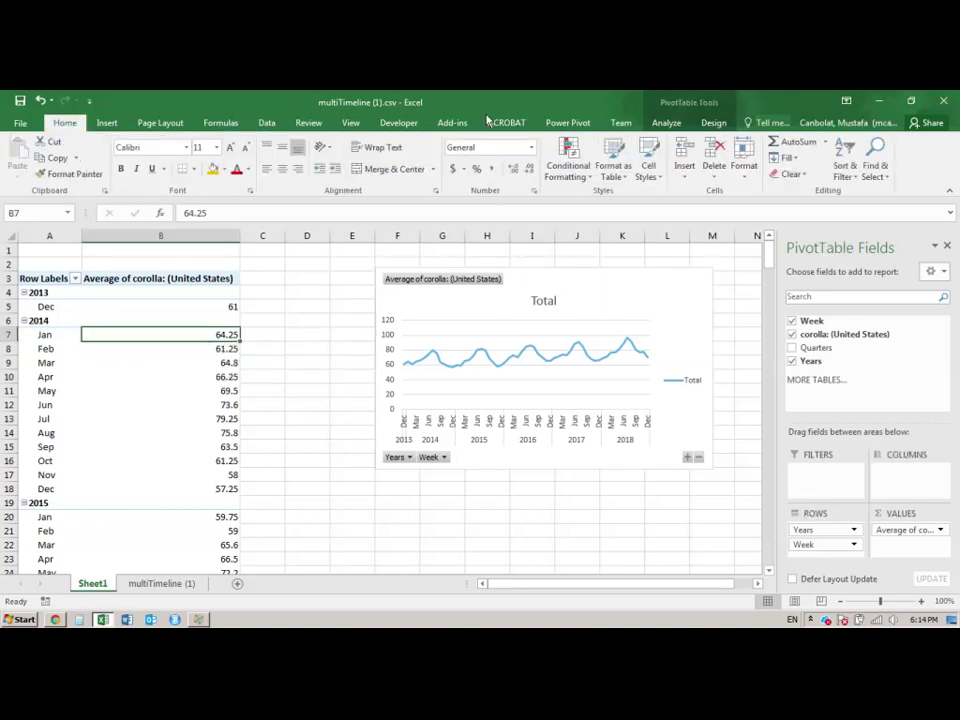
click(667, 122)
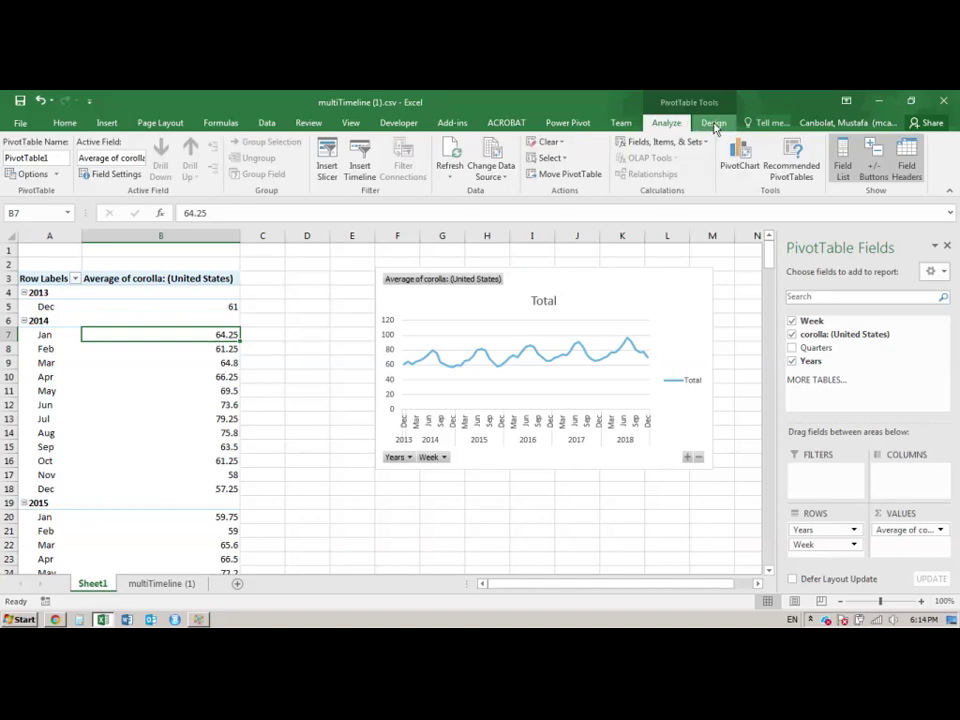
click(714, 123)
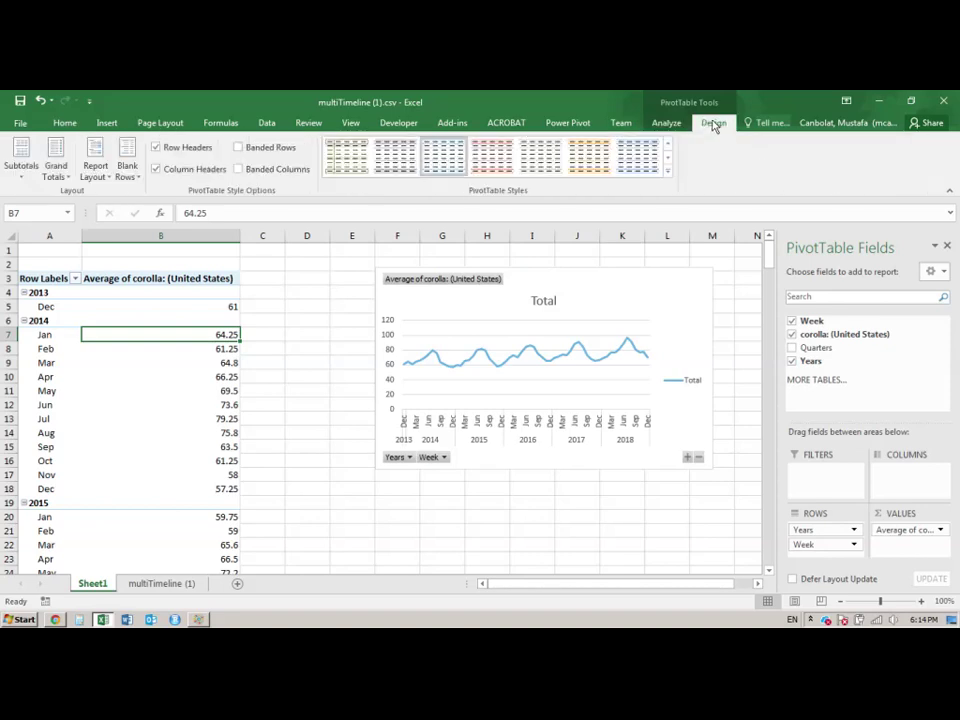
click(57, 178)
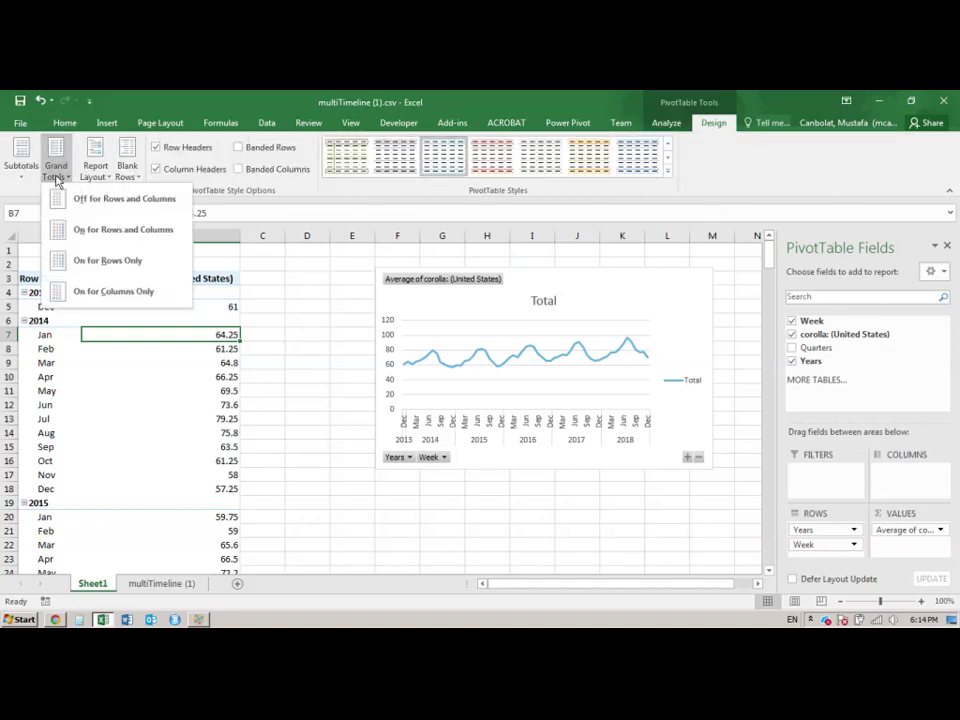
click(95, 170)
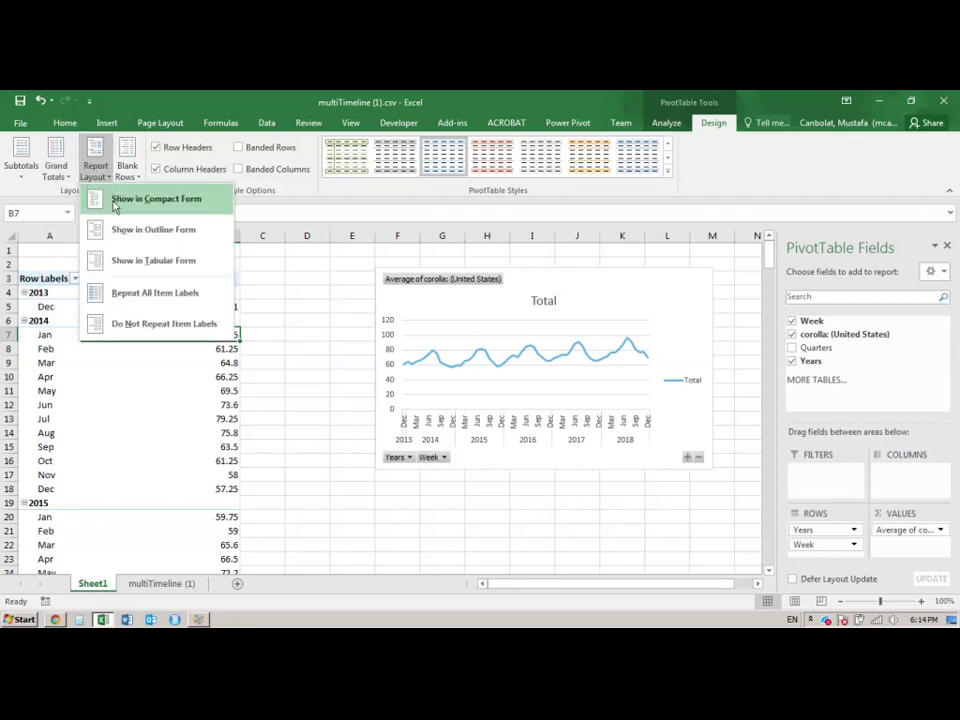
click(143, 264)
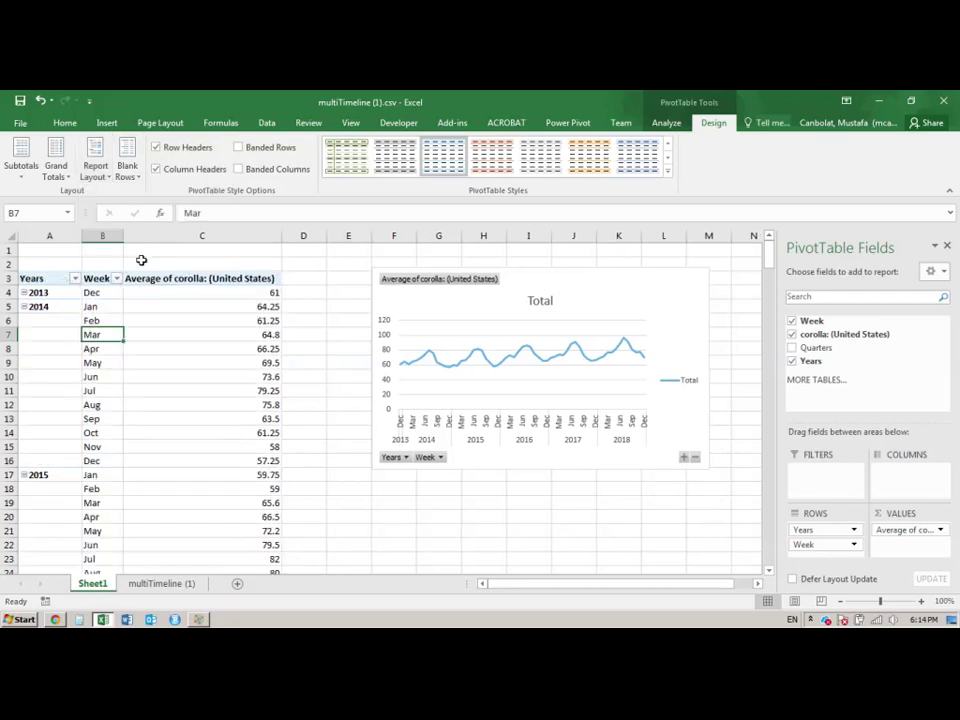
Step: Turn off the PivotTable's grand totals for rows and columns
scroll(152, 316, down, 19)
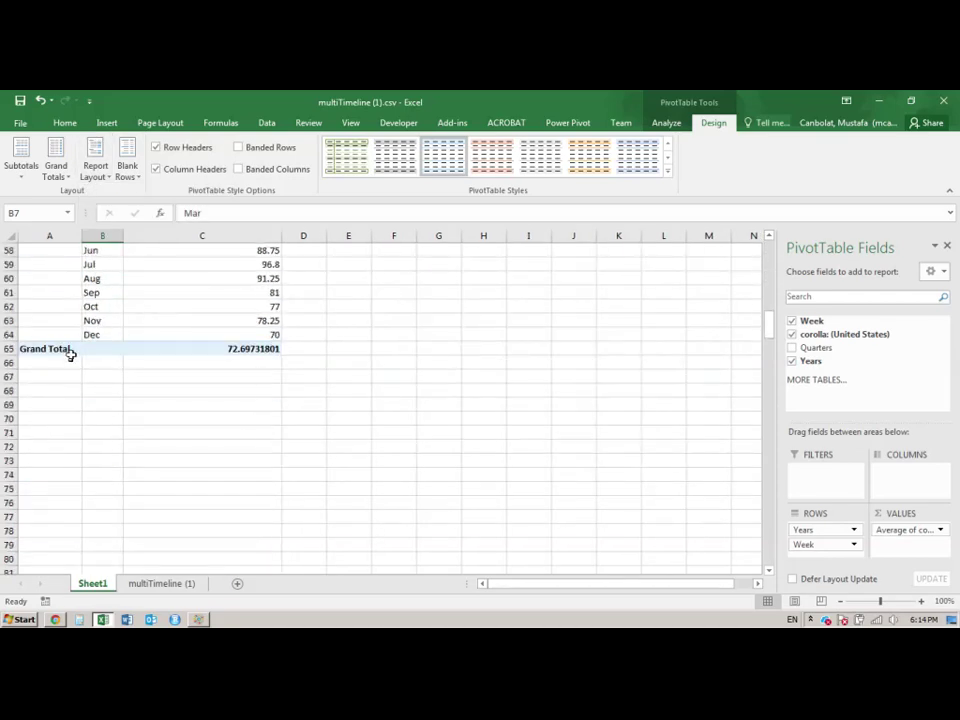
scroll(118, 358, up, 18)
scroll(73, 265, up, 1)
click(58, 170)
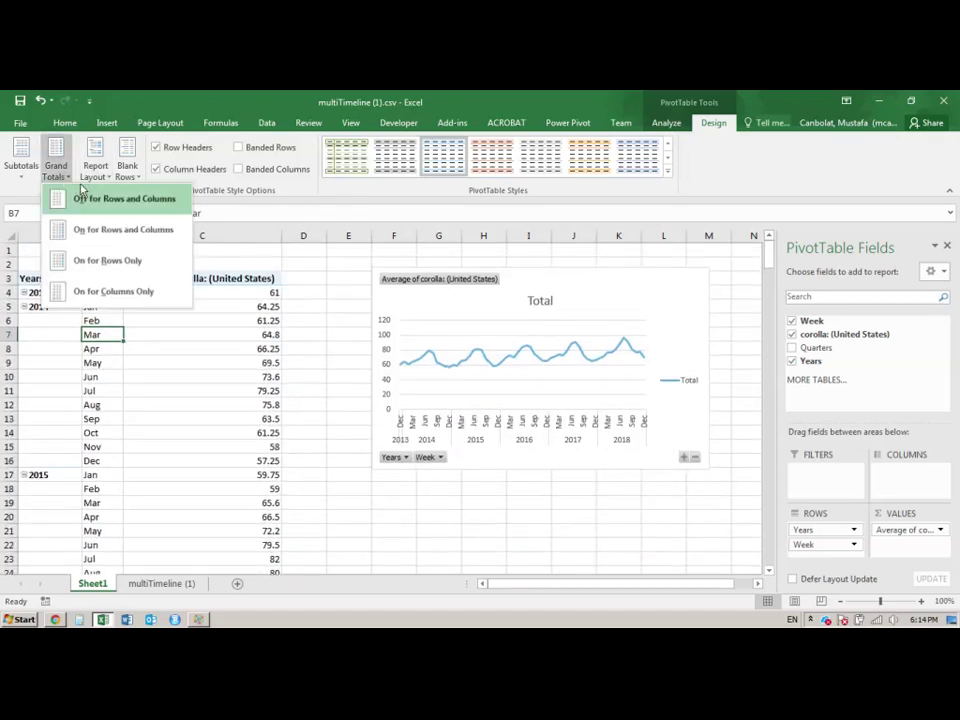
click(90, 199)
scroll(118, 342, down, 15)
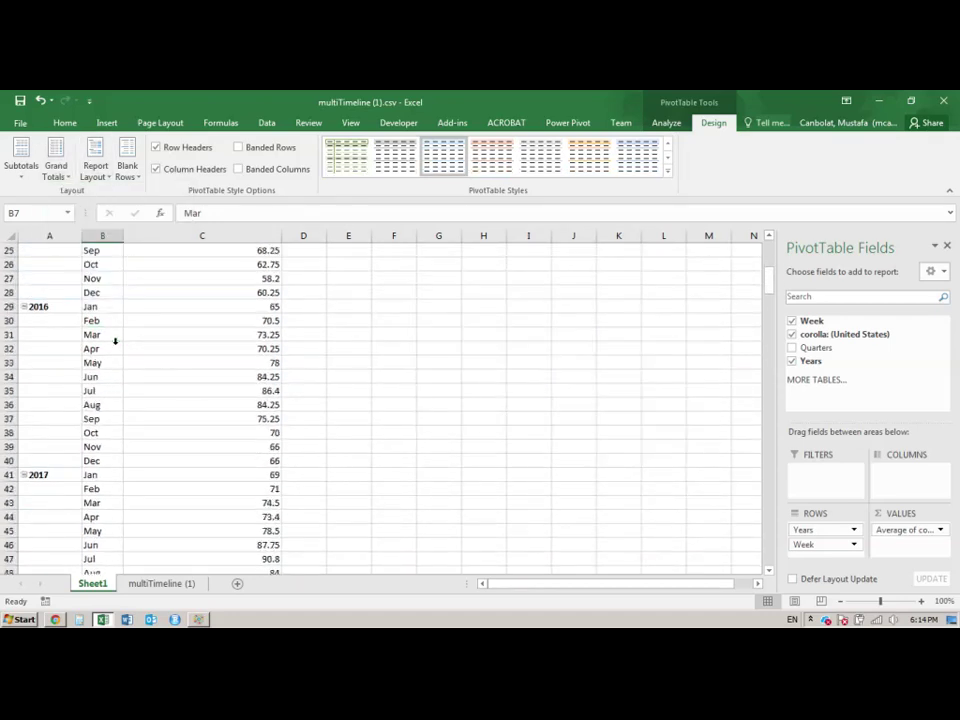
scroll(115, 340, up, 5)
scroll(115, 340, up, 10)
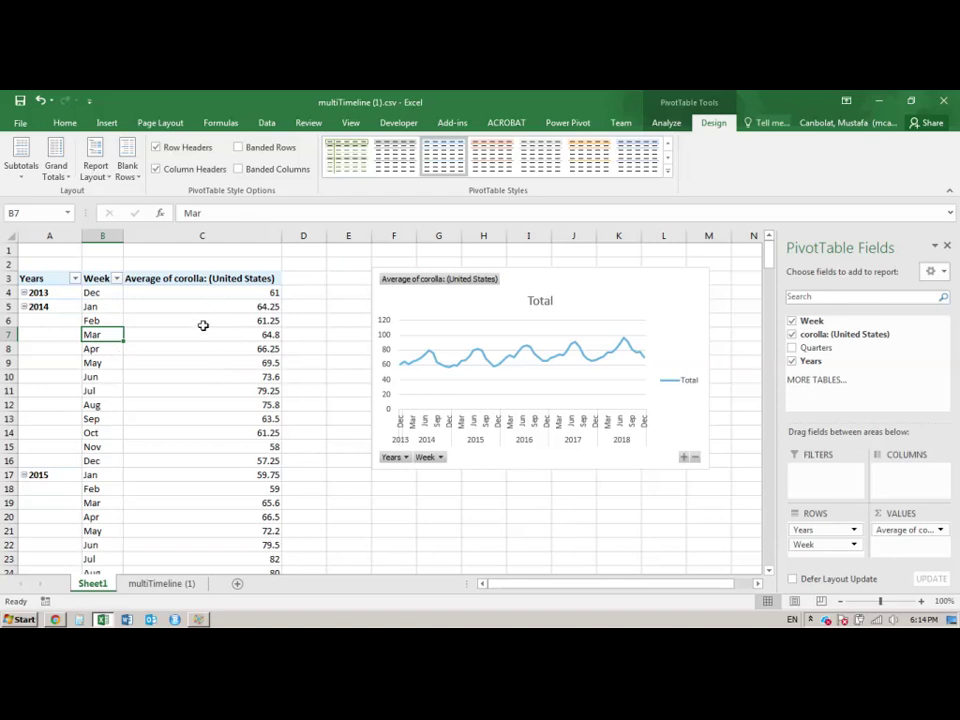
Step: Delete the empty rows 1 and 2 above the PivotTable on Sheet1
click(50, 278)
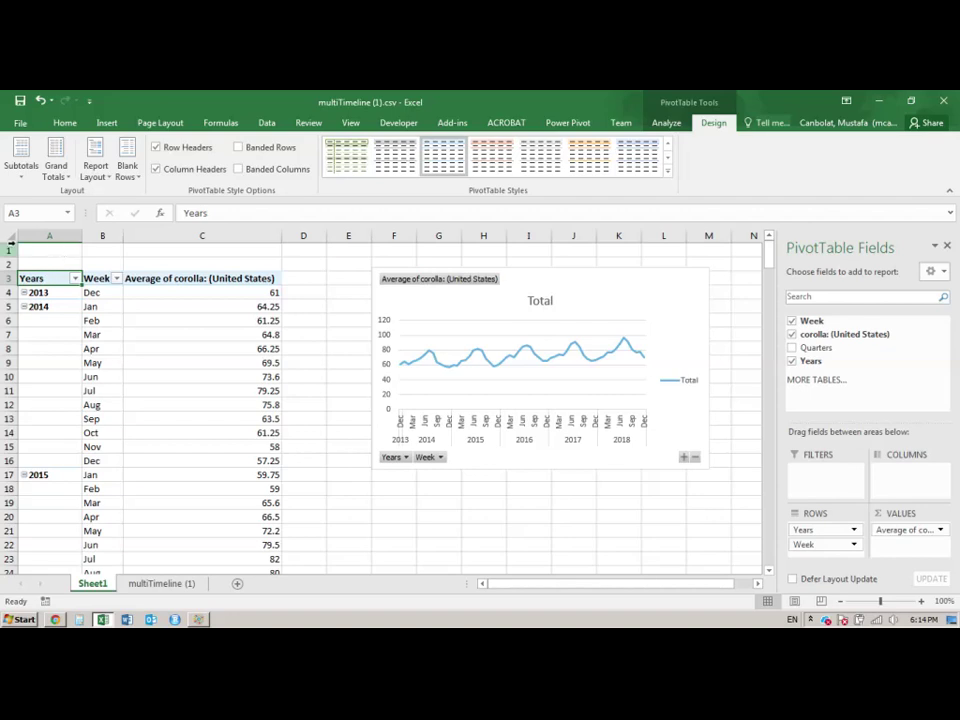
drag(9, 250, 7, 262)
right_click(7, 262)
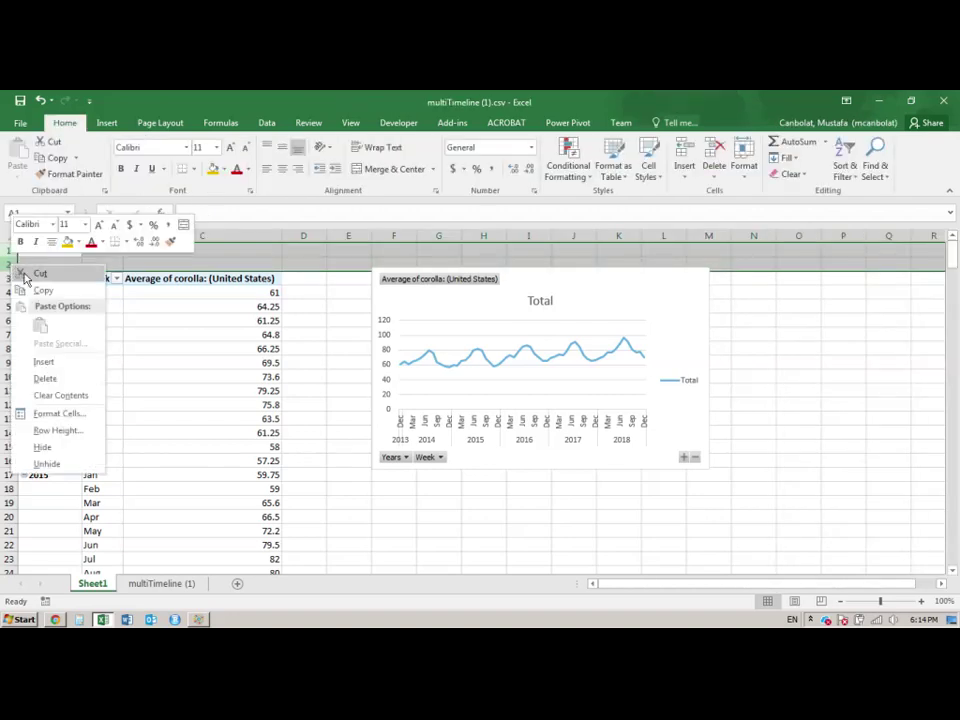
click(45, 377)
Step: Copy the whole PivotTable with its headers to cell A1 of a new worksheet and autofit column C
drag(47, 252, 246, 549)
key(alt+F1)
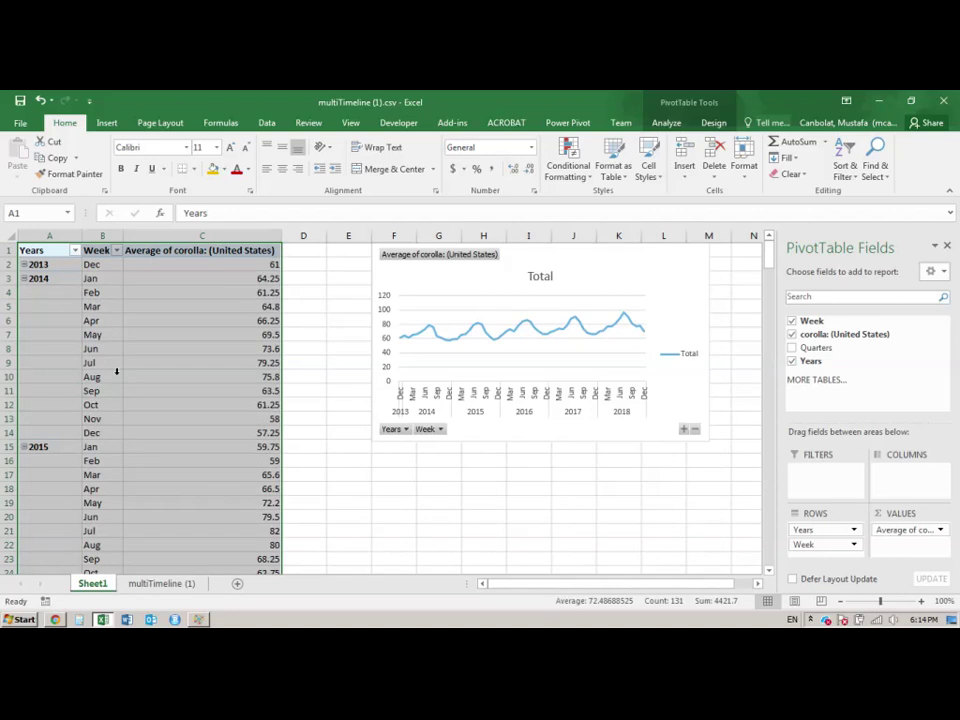
key(ctrl+c)
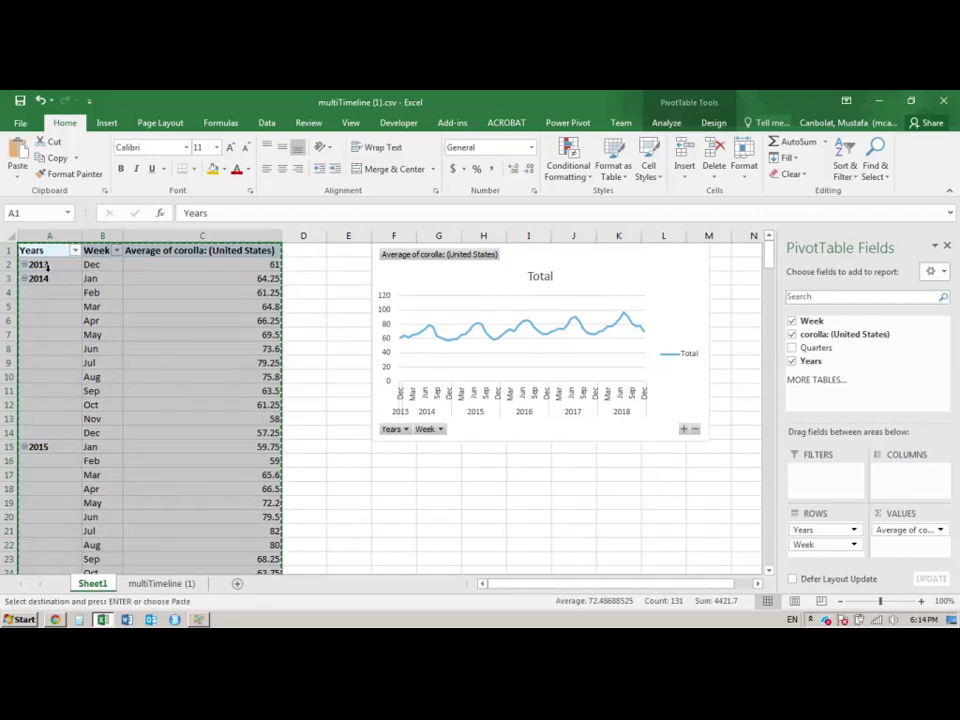
right_click(46, 252)
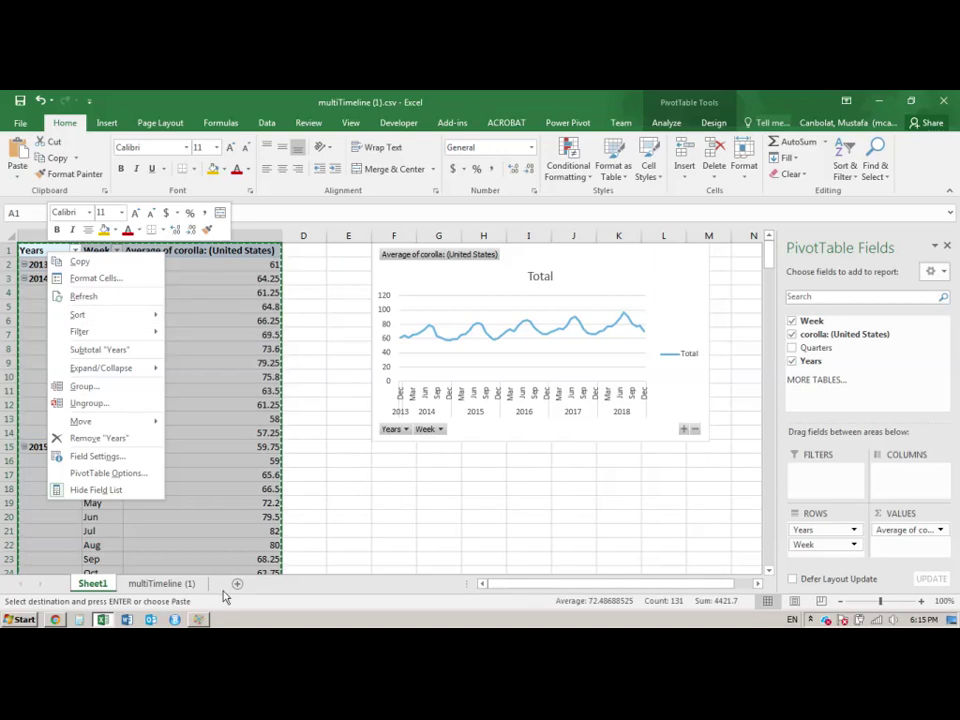
key(Escape)
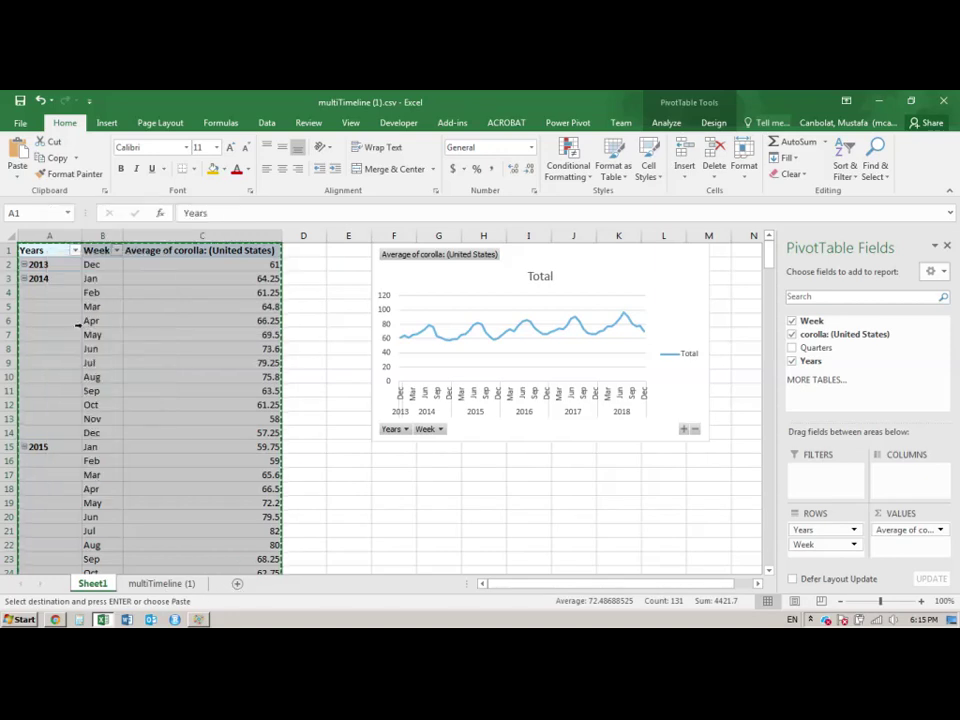
click(239, 590)
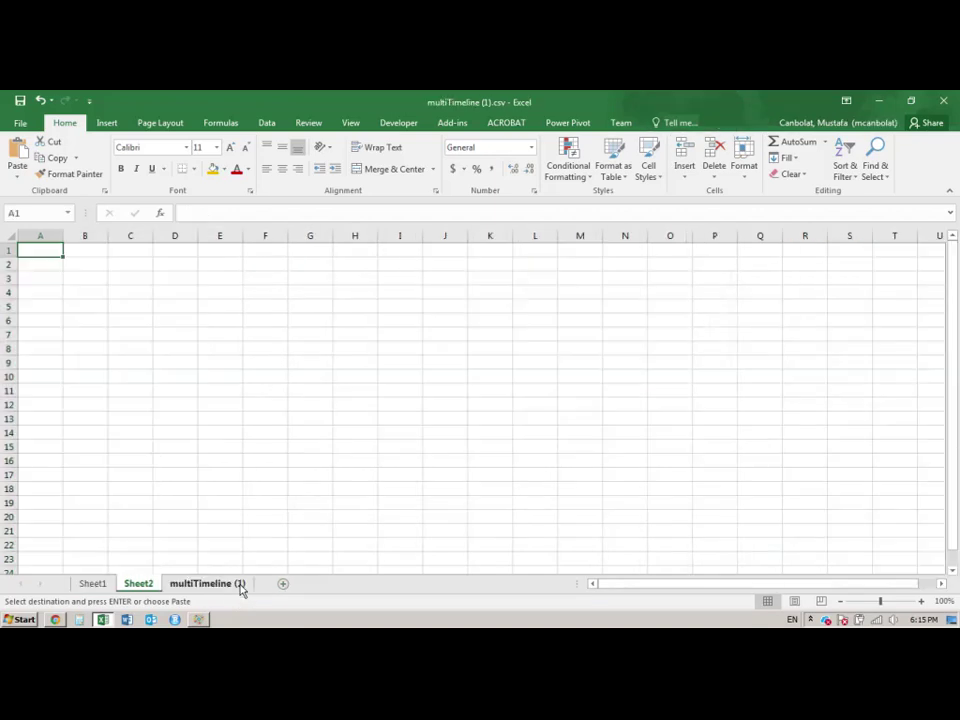
right_click(55, 255)
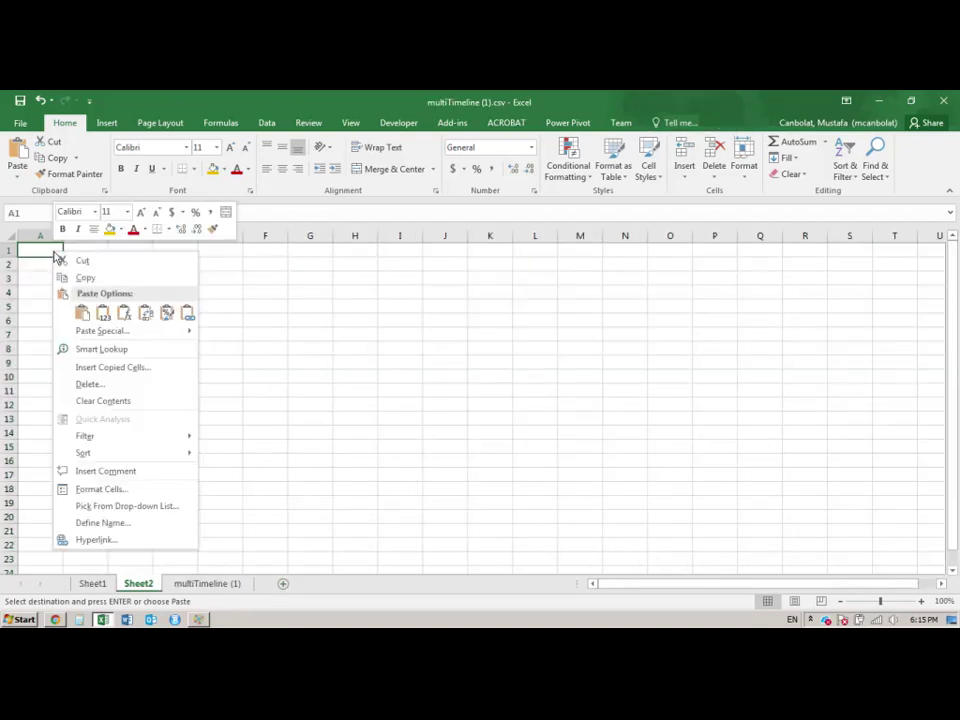
click(82, 313)
double_click(156, 237)
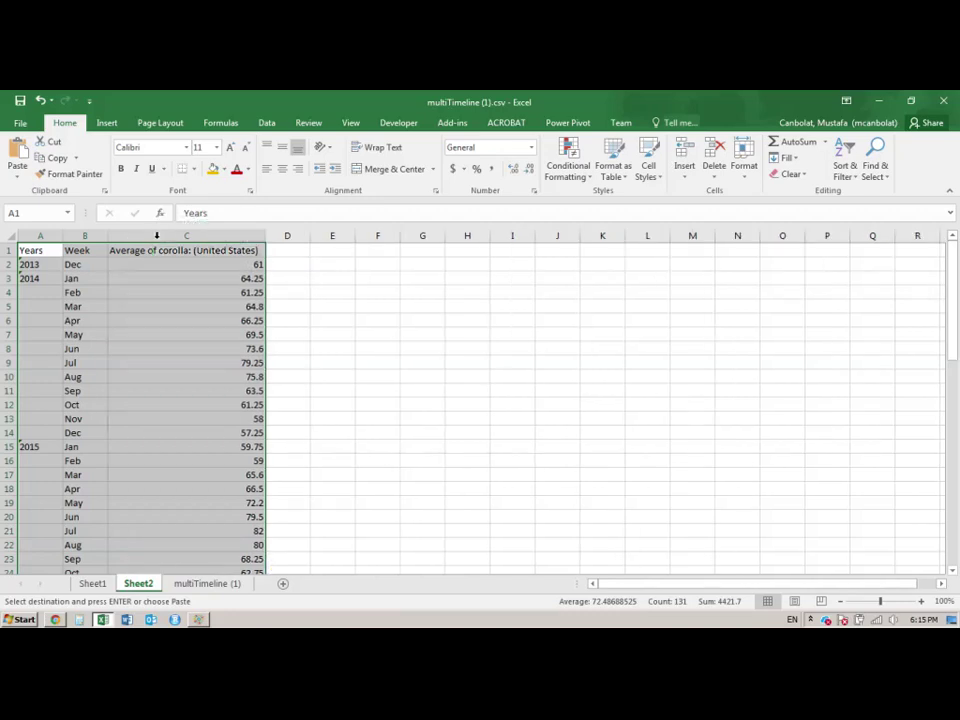
click(45, 304)
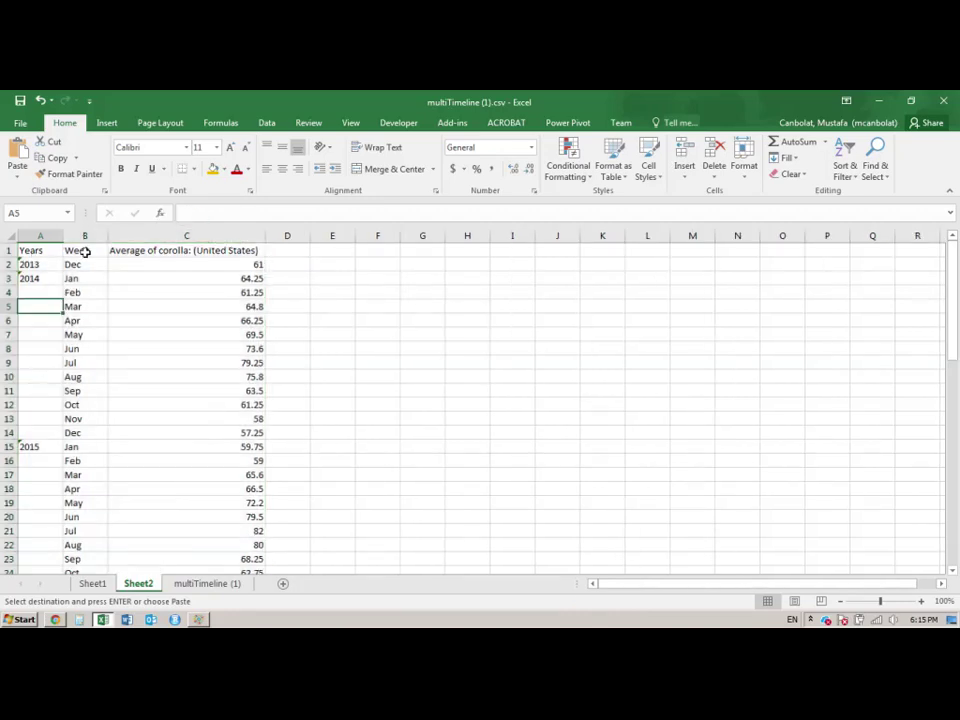
Step: Add a column headed t in D1 and enter 1 in D2 and 2 in D3
click(172, 255)
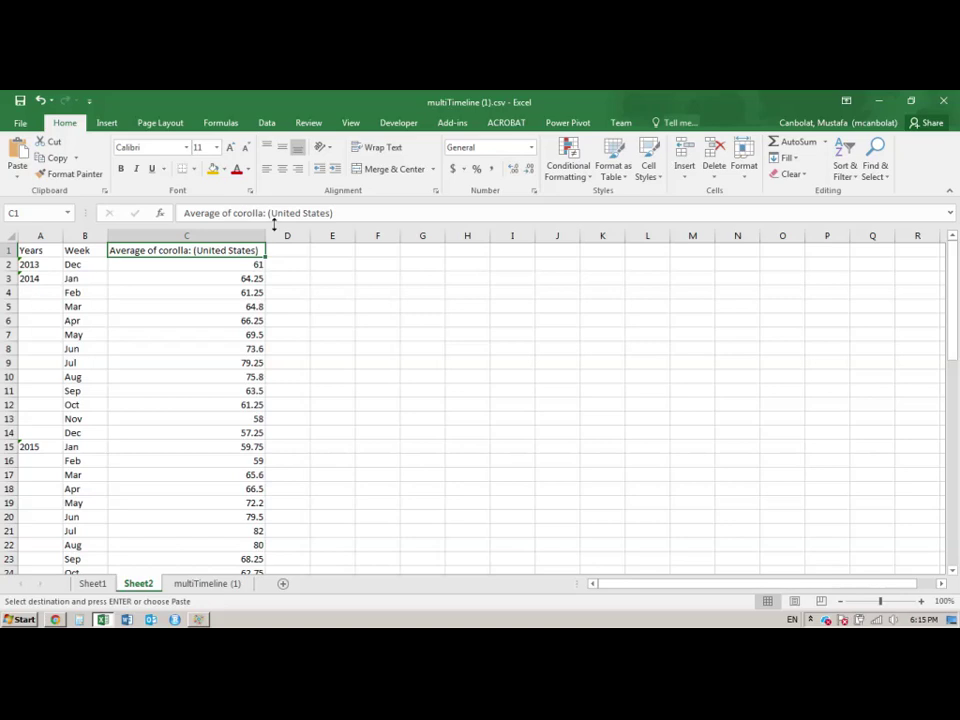
click(291, 250)
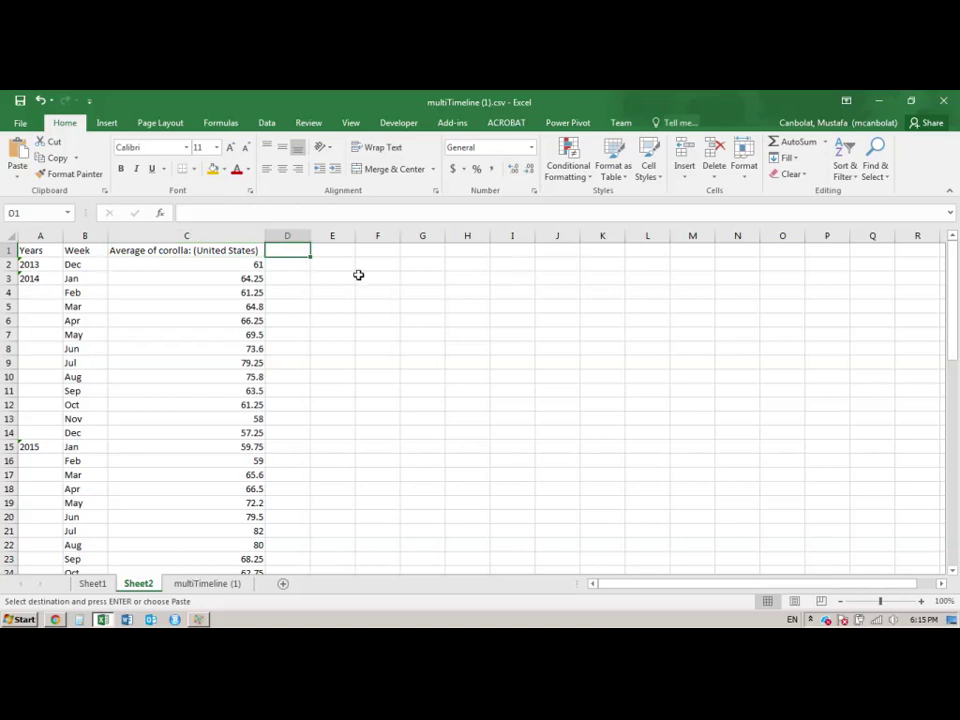
text(t)
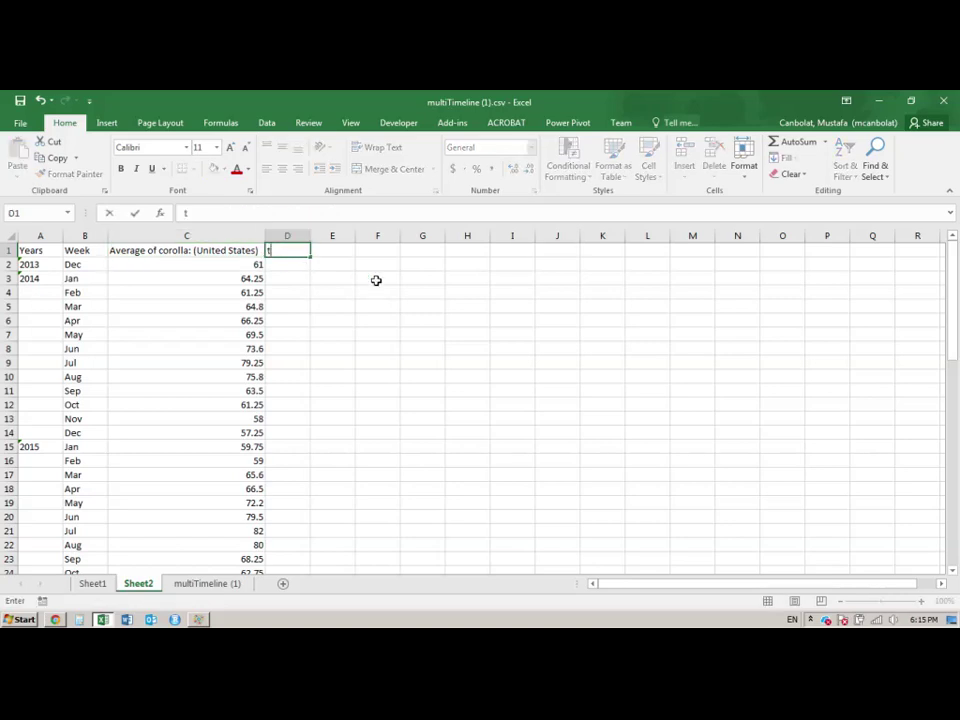
key(Return)
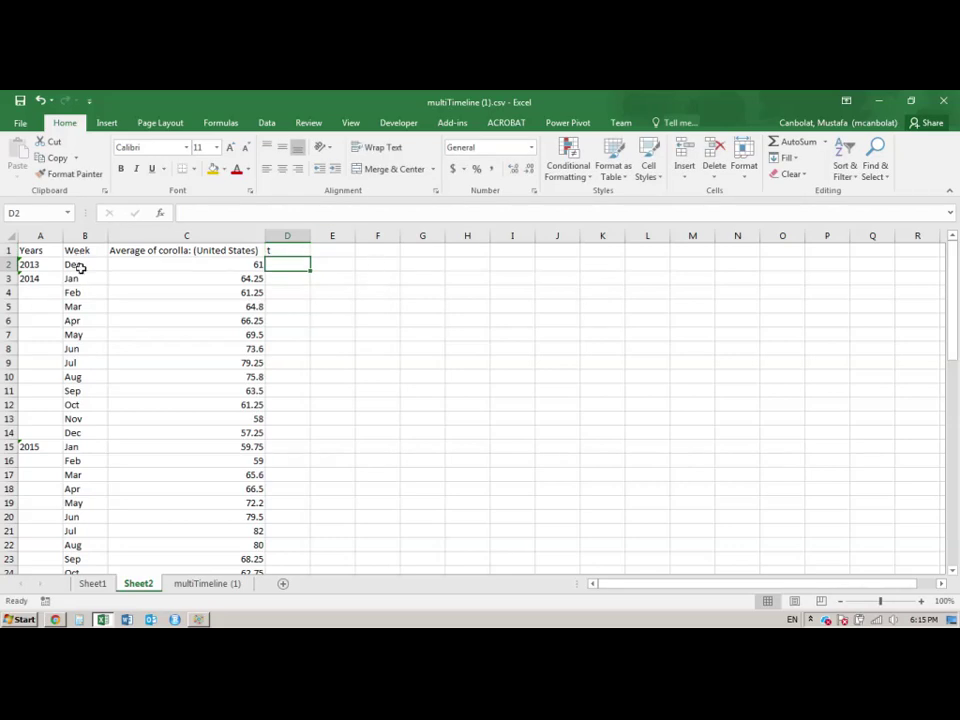
text(1)
key(Return)
text(2)
key(Return)
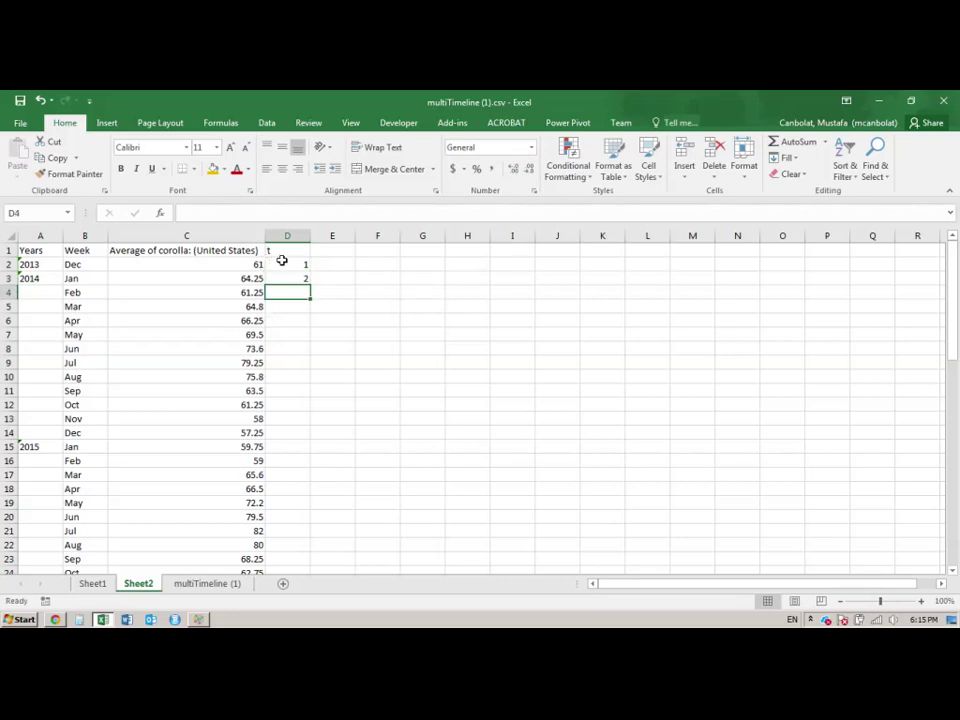
Step: Fill the t series from D2:D3 down column D to the last data row, row 62
drag(281, 264, 281, 277)
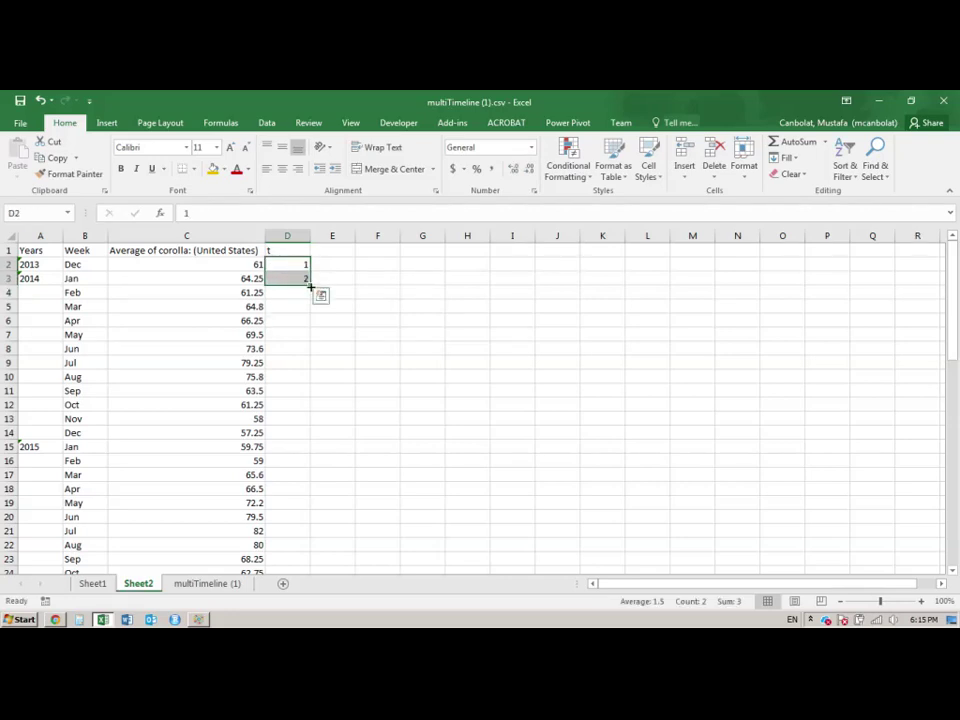
double_click(310, 286)
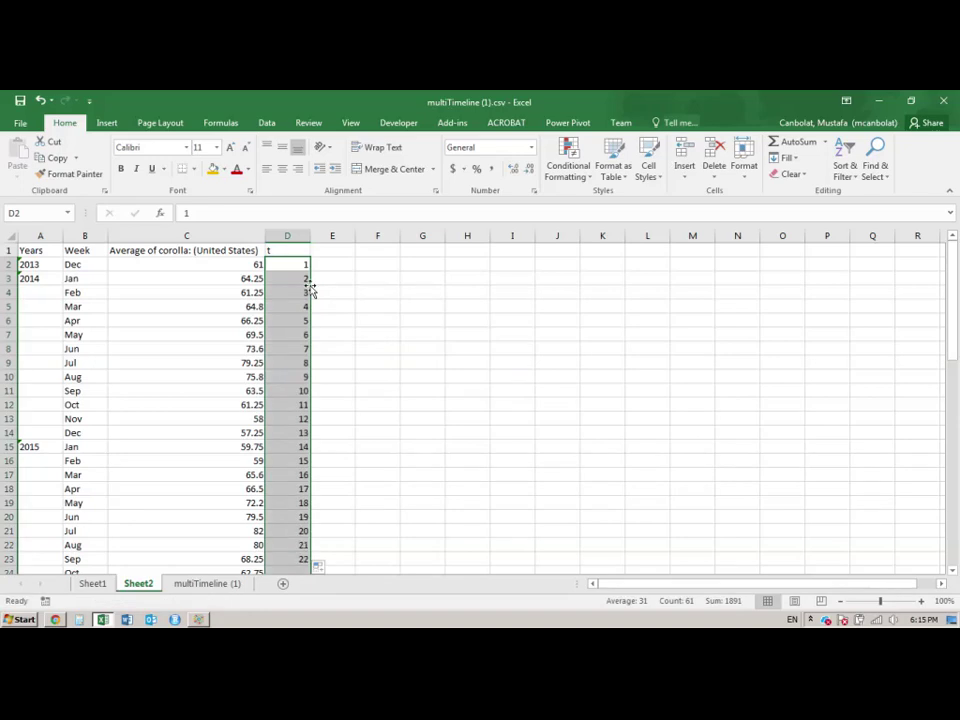
scroll(311, 320, down, 7)
scroll(310, 333, down, 7)
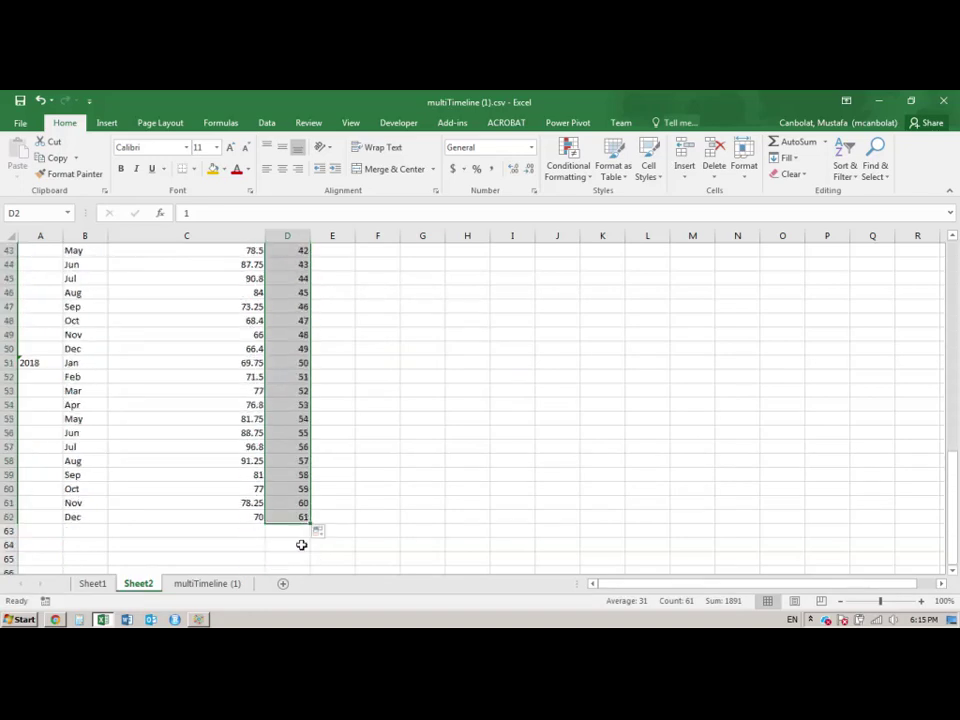
scroll(302, 513, up, 14)
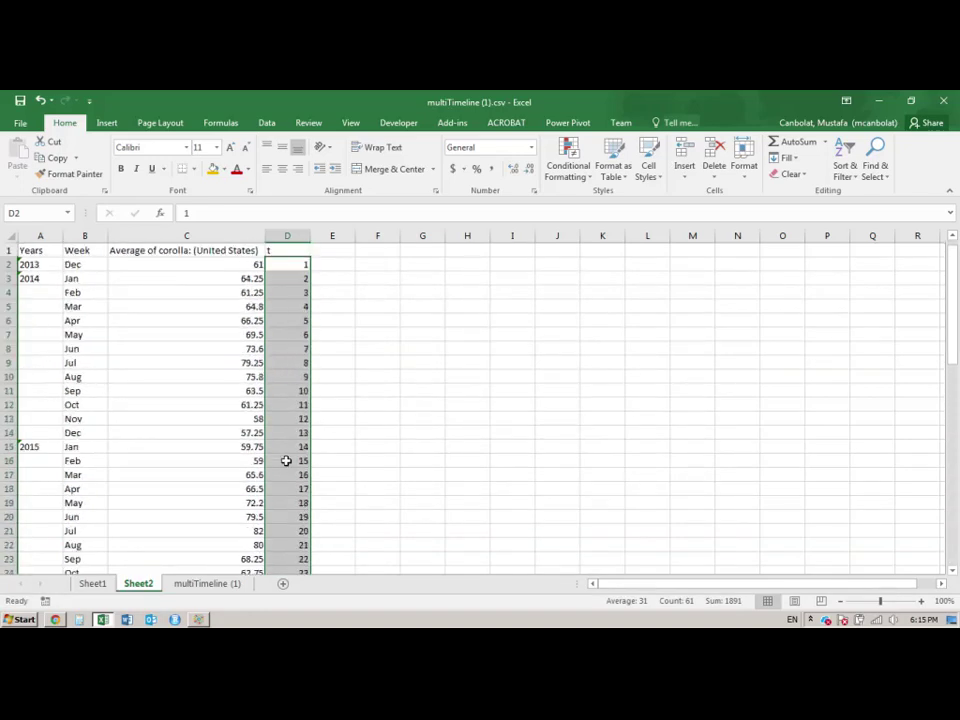
Step: Copy the months Jan to Nov from B3:B13 and paste them transposed as column headers starting in E1
click(334, 248)
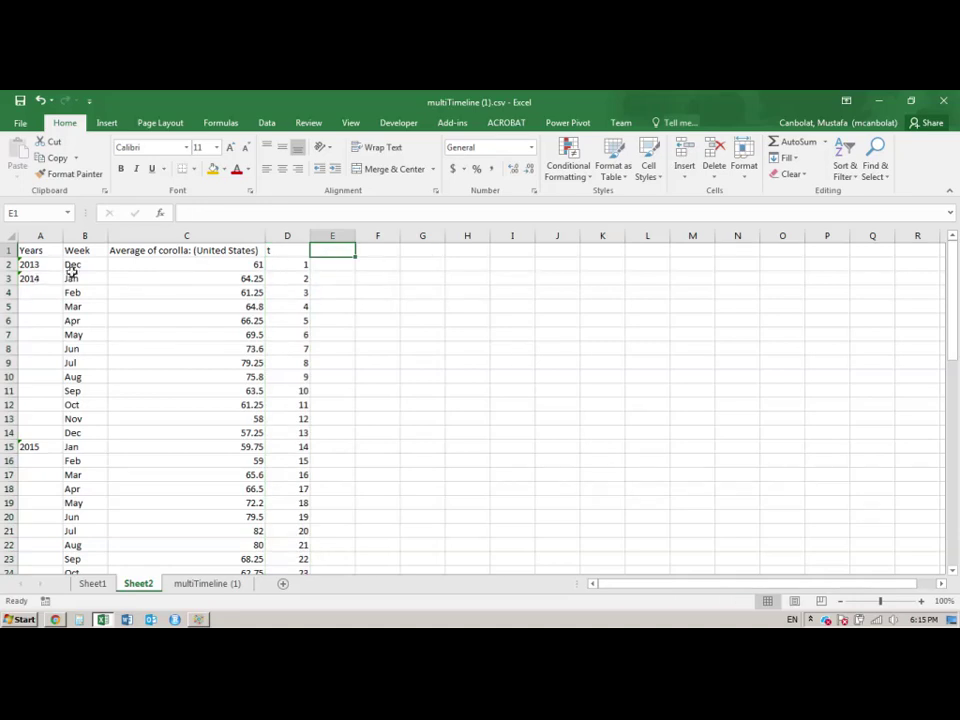
drag(78, 278, 82, 418)
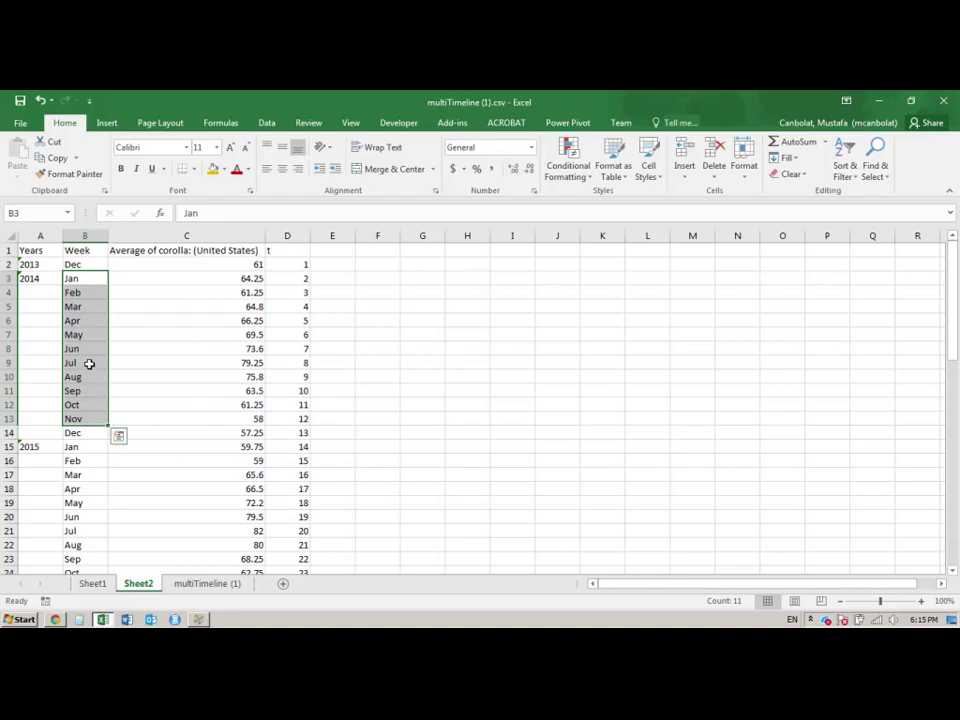
key(ctrl+c)
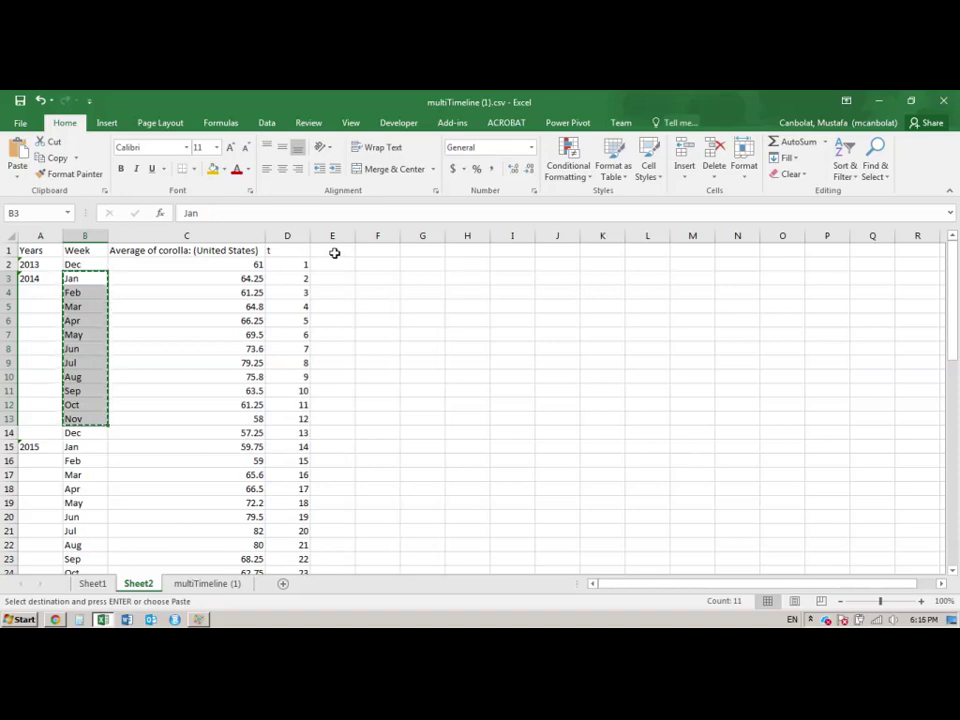
click(333, 252)
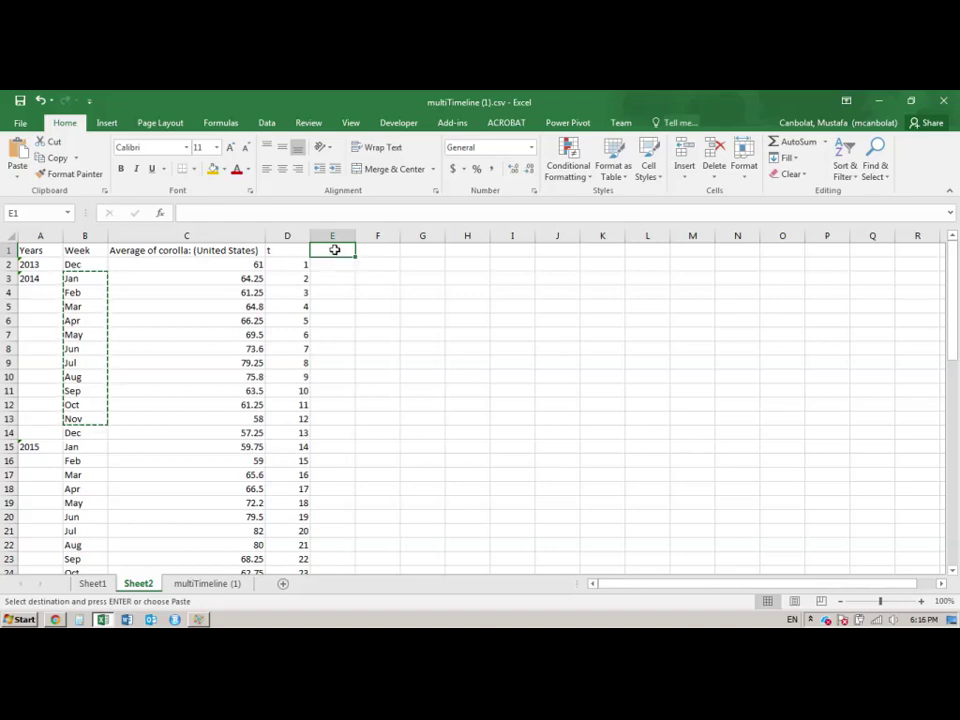
right_click(336, 252)
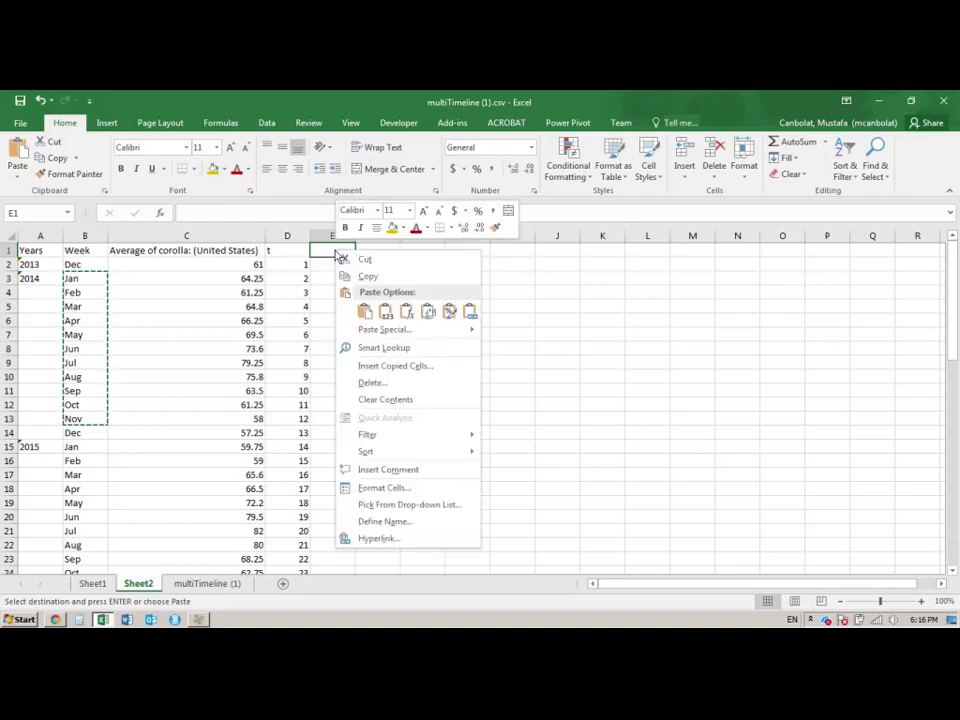
click(428, 311)
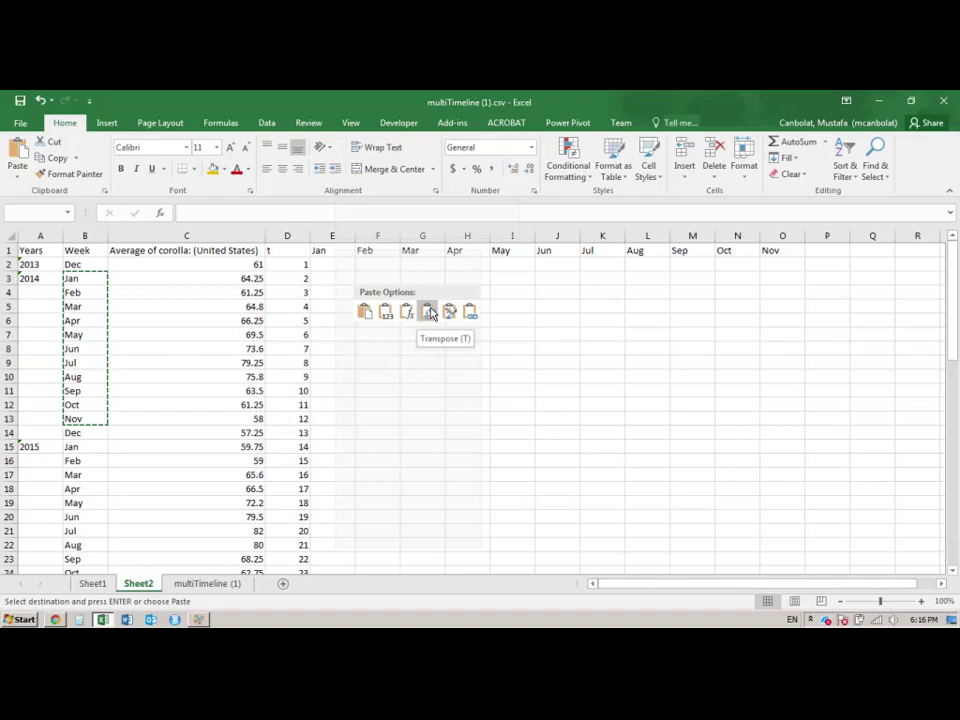
click(428, 311)
click(390, 278)
drag(342, 251, 770, 251)
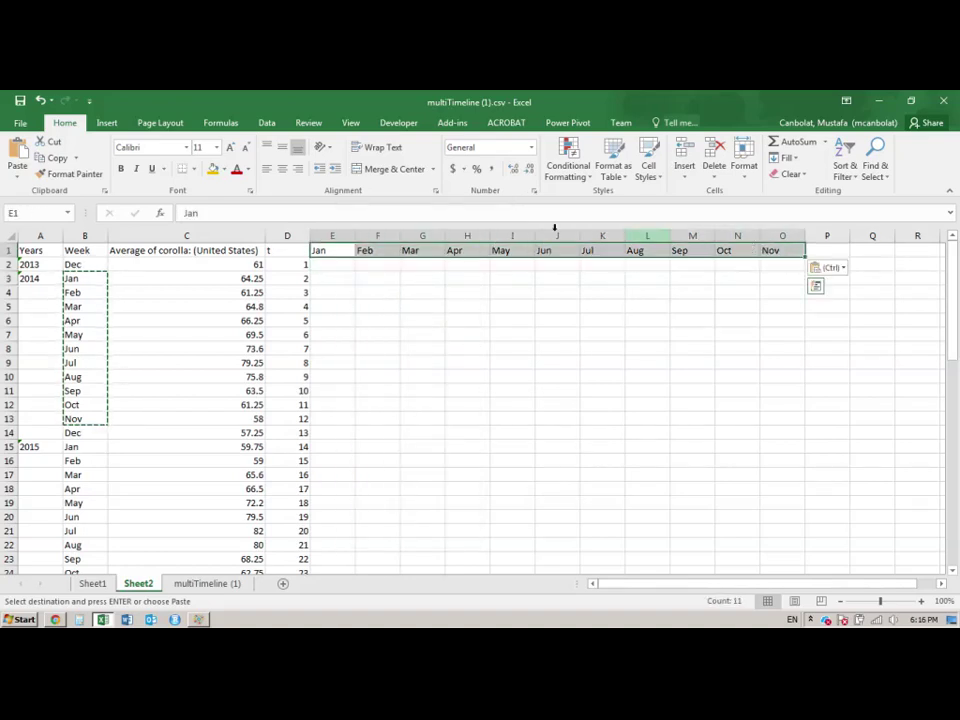
click(346, 279)
key(Escape)
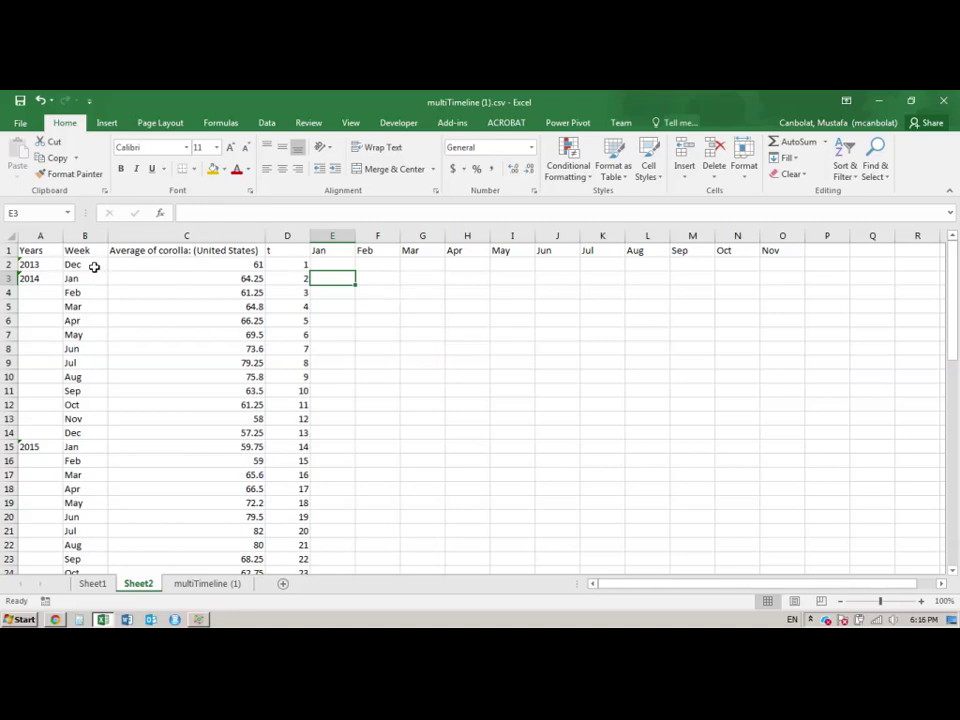
Step: Examine how the Week months in column B relate to the Jan to Nov headers and the blank cells in rows 2 and 3
drag(93, 264, 85, 436)
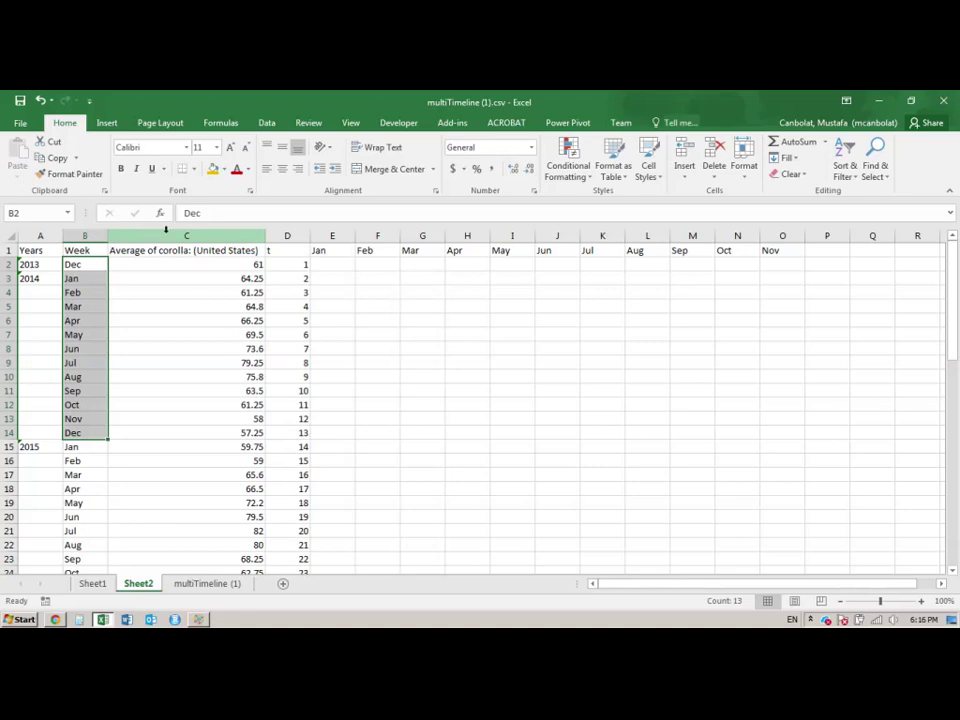
click(350, 293)
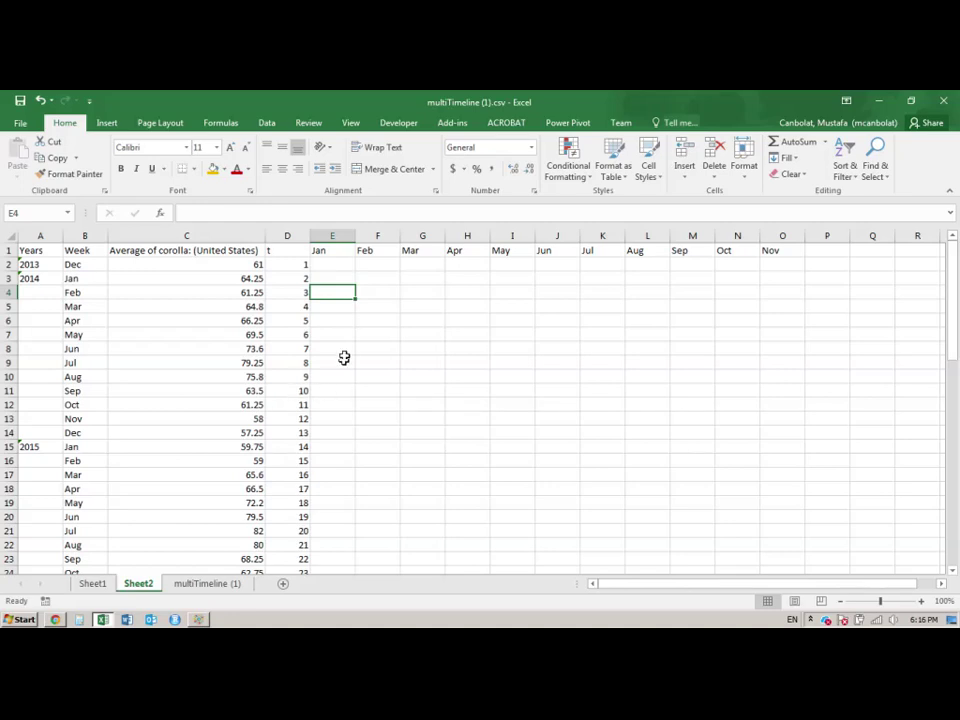
drag(328, 249, 771, 251)
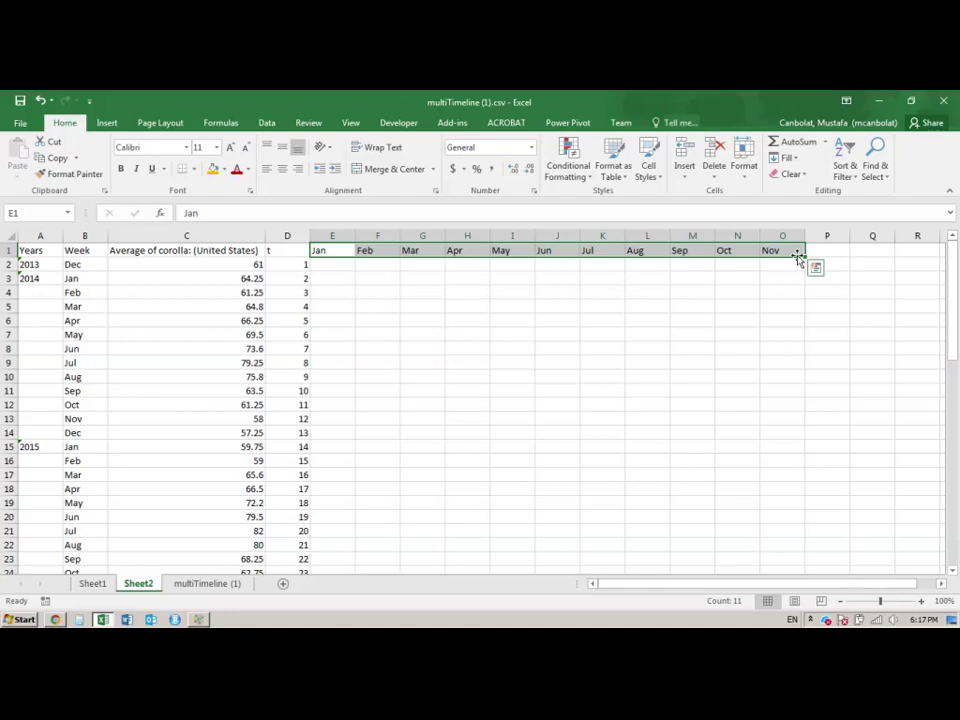
click(335, 265)
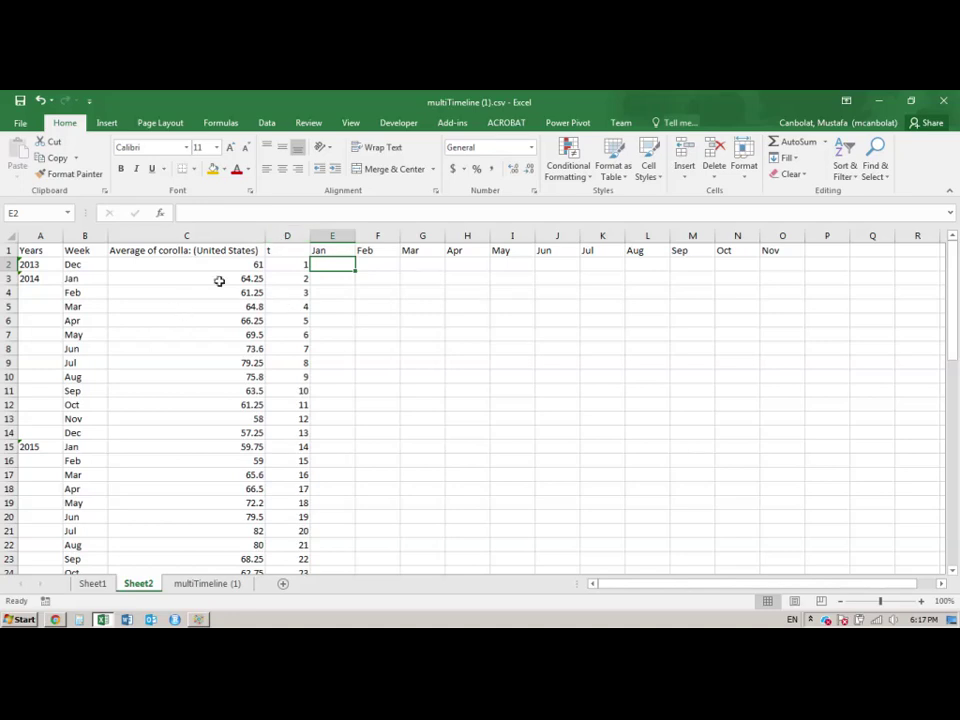
drag(66, 265, 262, 265)
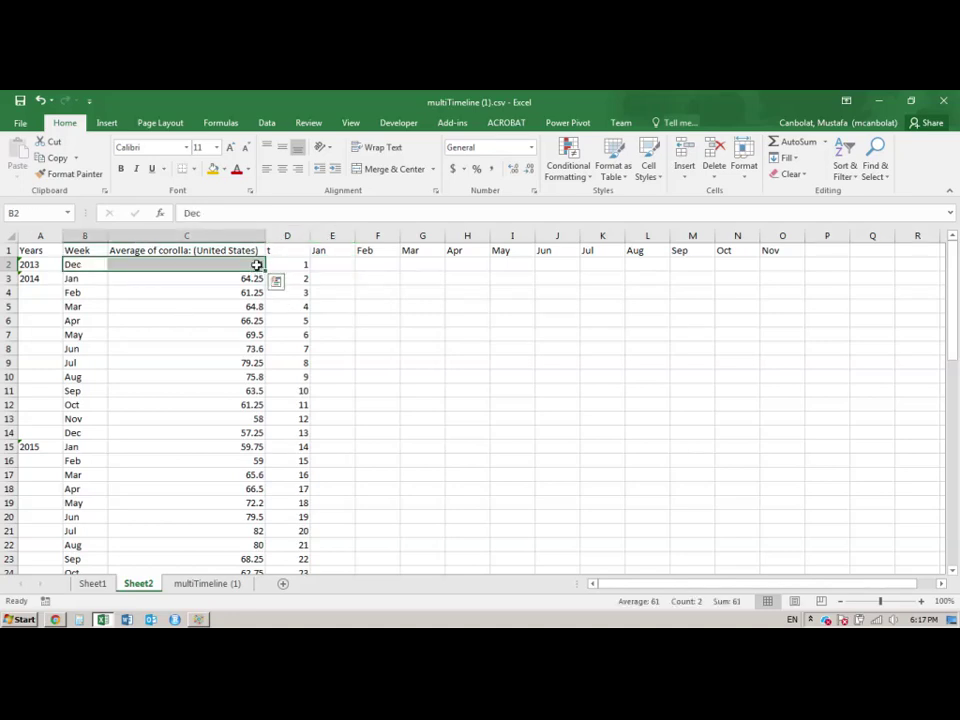
click(240, 265)
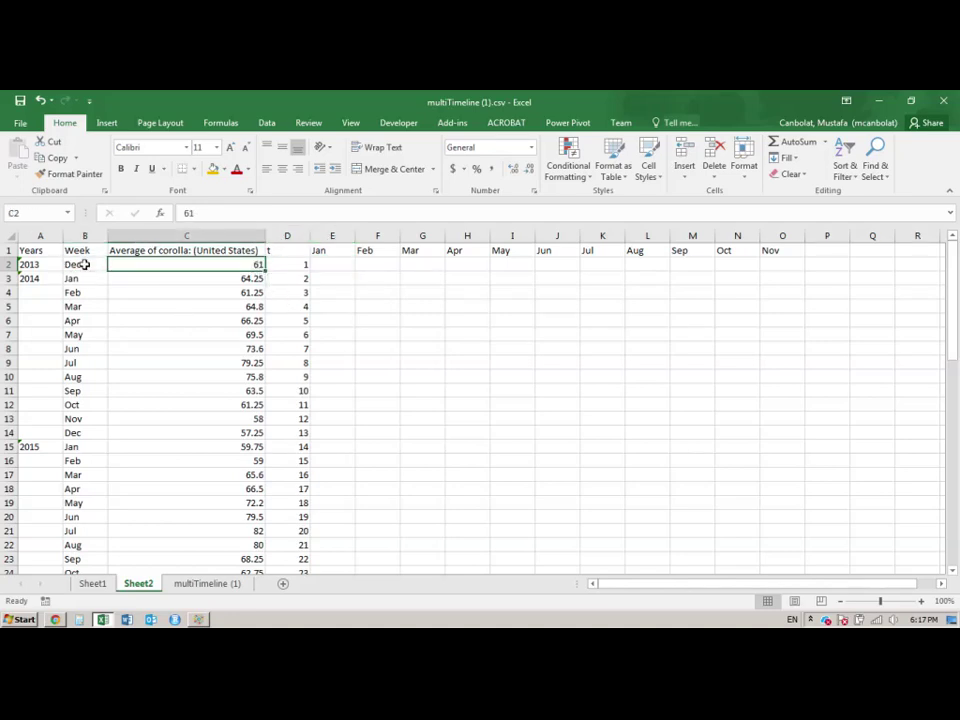
click(334, 263)
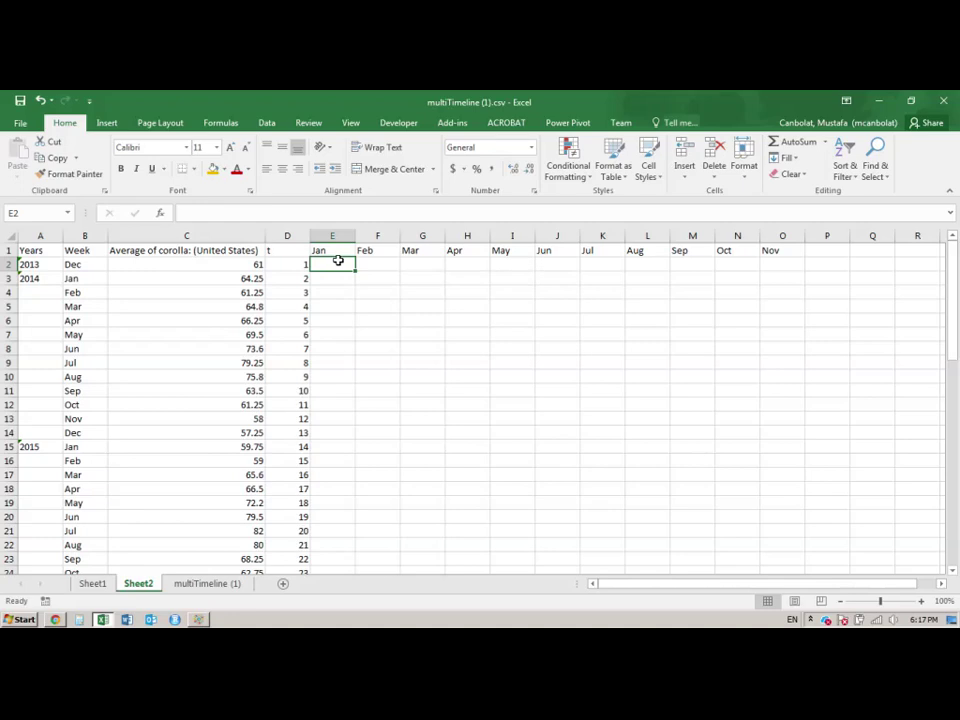
drag(333, 263, 778, 263)
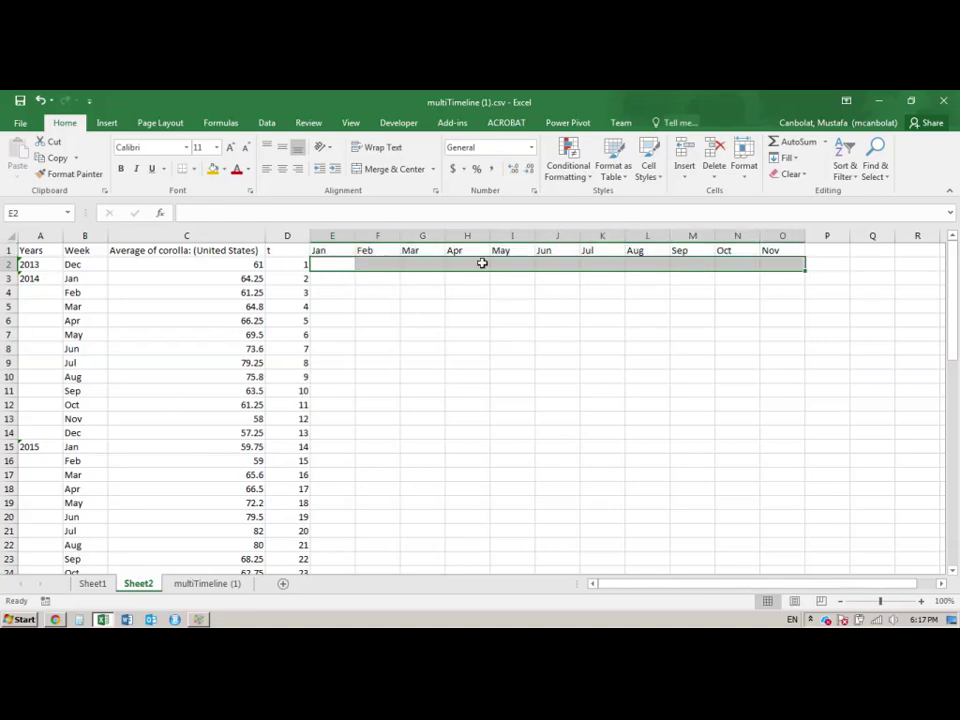
click(321, 278)
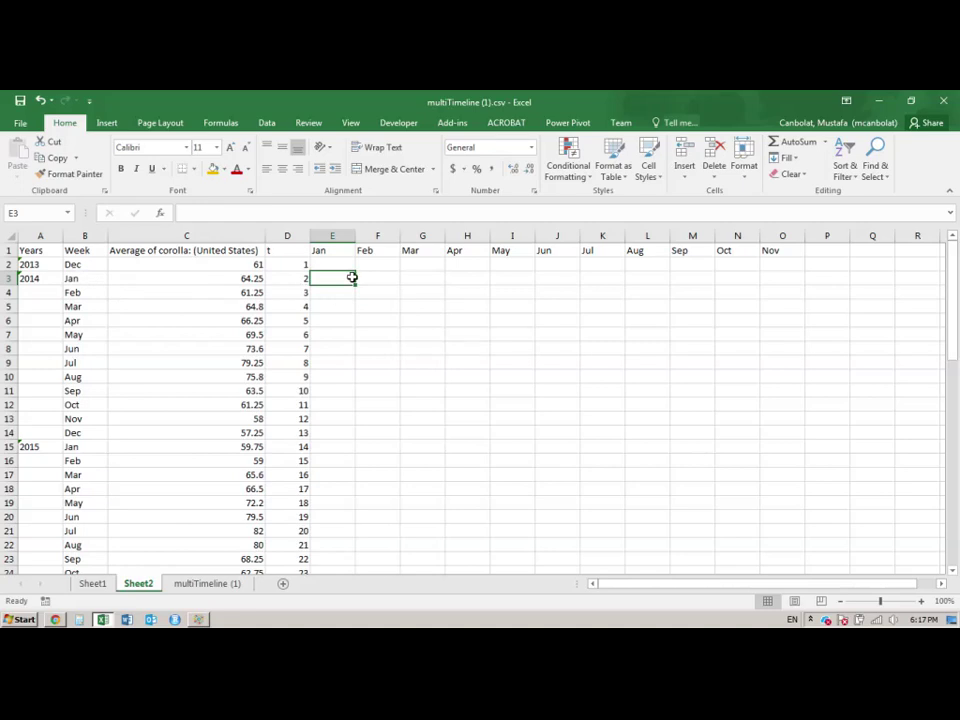
drag(366, 279, 782, 276)
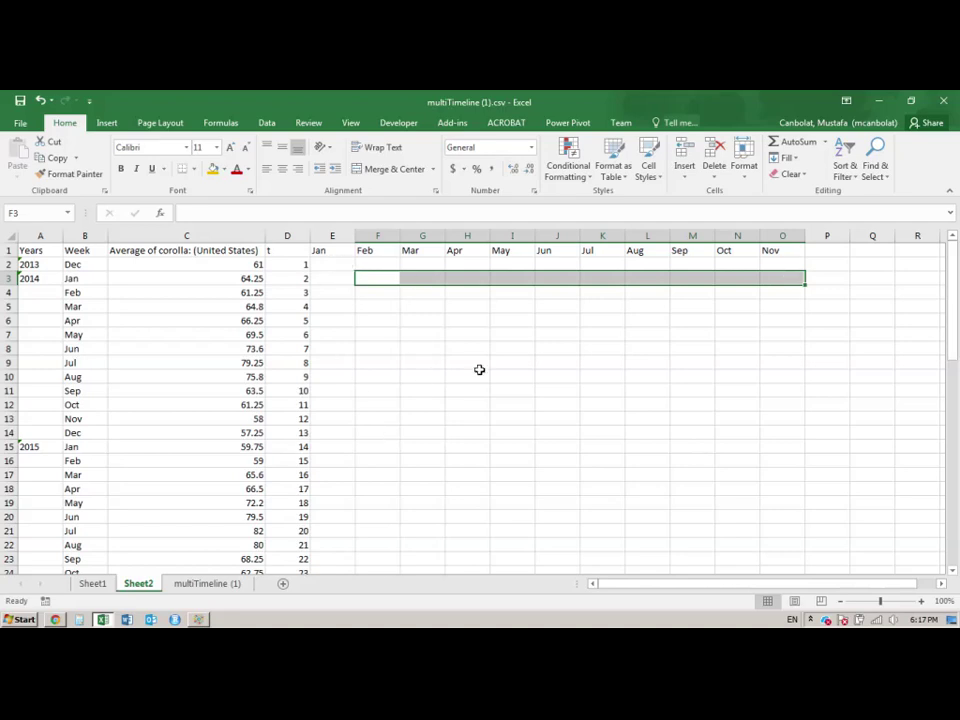
Step: In E2, write the formula =IF(B2=E1,1,0) to flag whether the row's month matches the Jan header
click(333, 265)
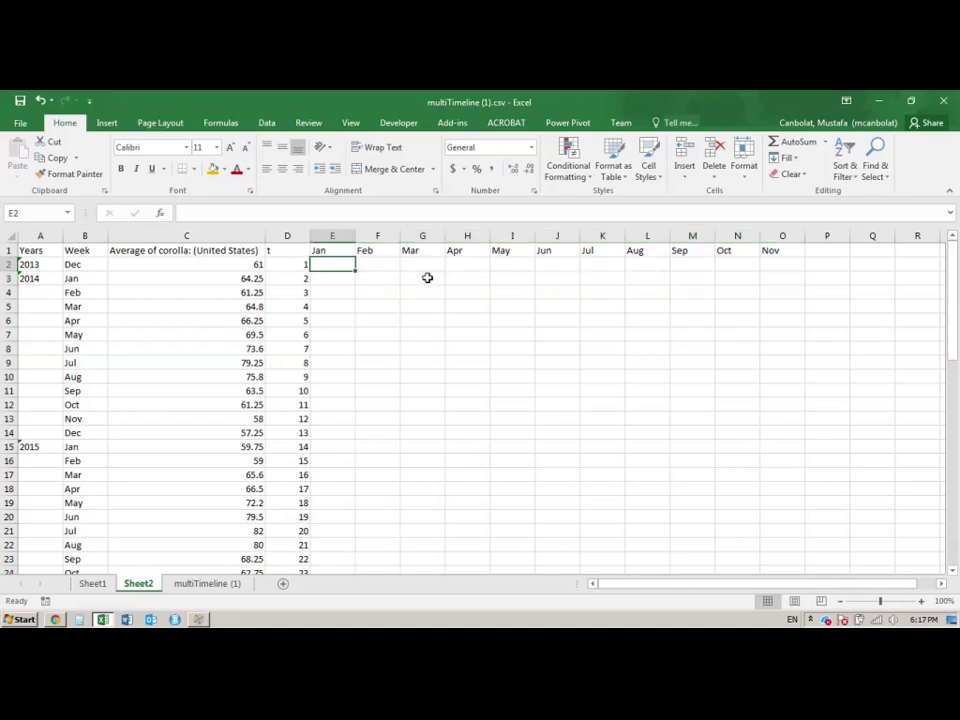
text(=)
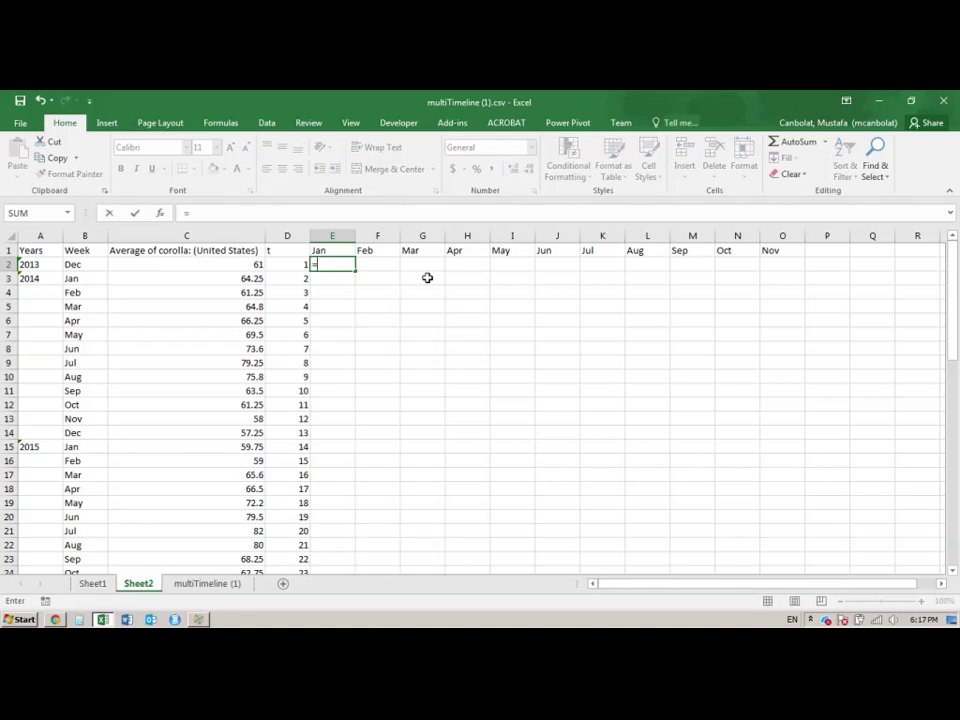
key(Escape)
ctrl+scroll(321, 360, up, 2)
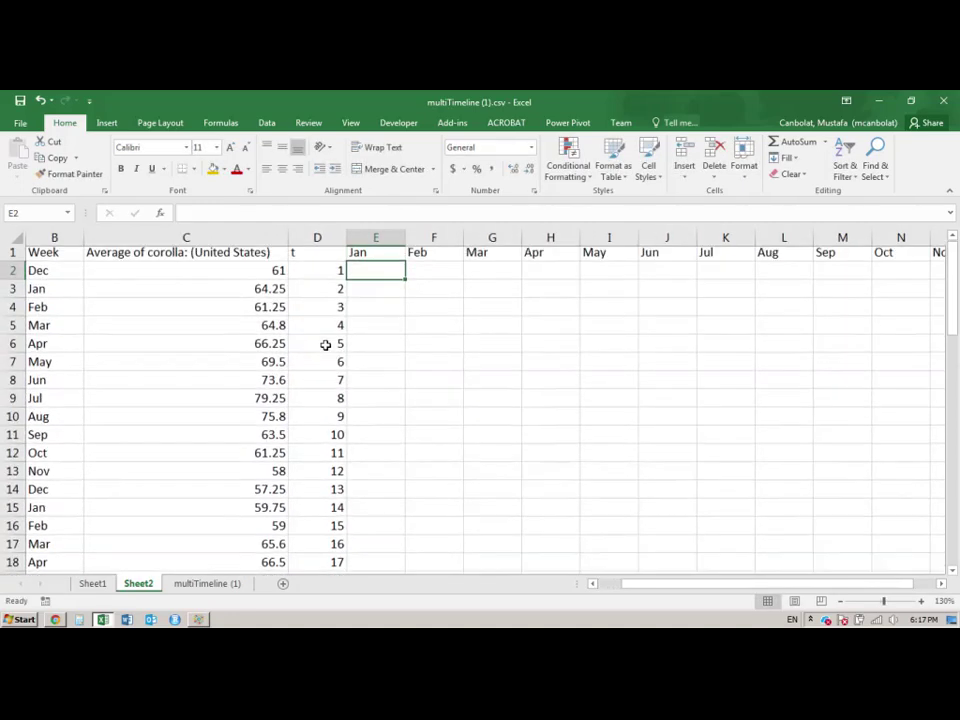
drag(636, 583, 603, 586)
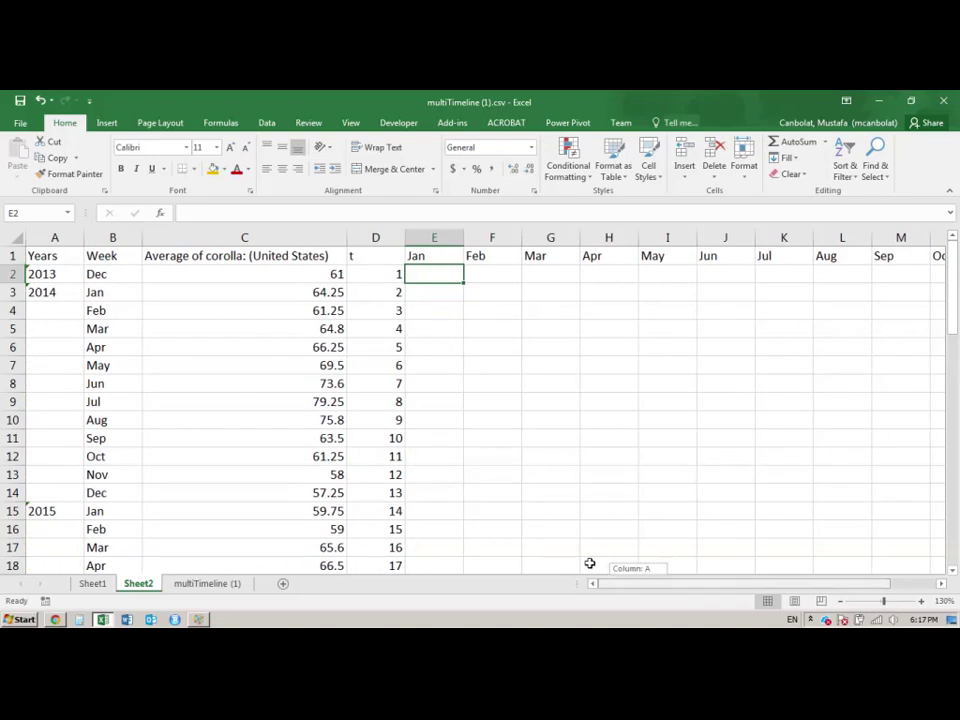
text(=)
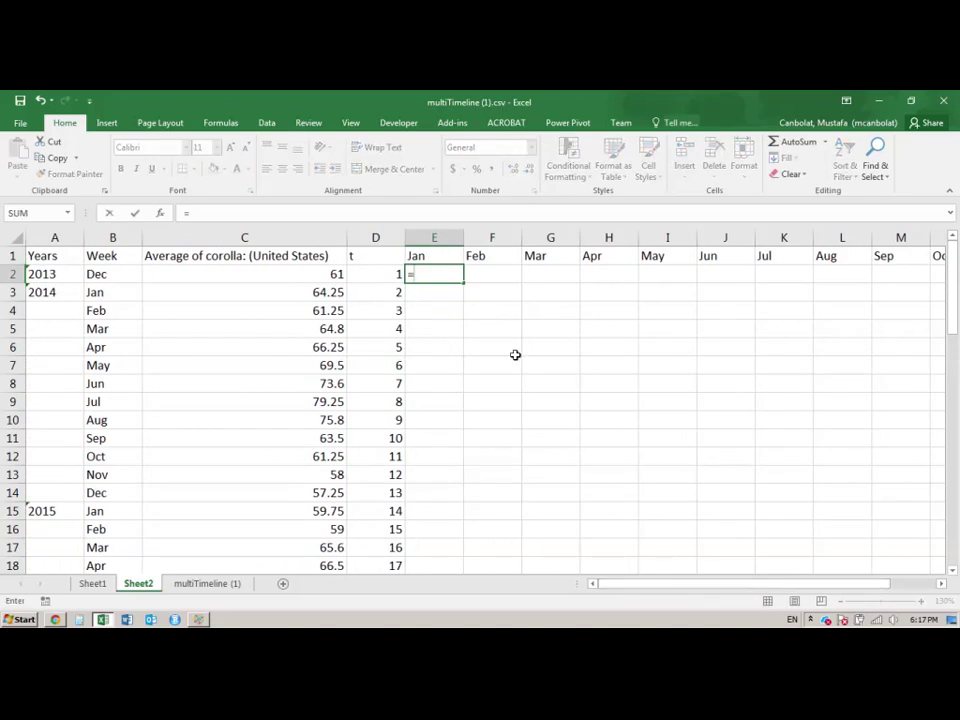
text(IF()
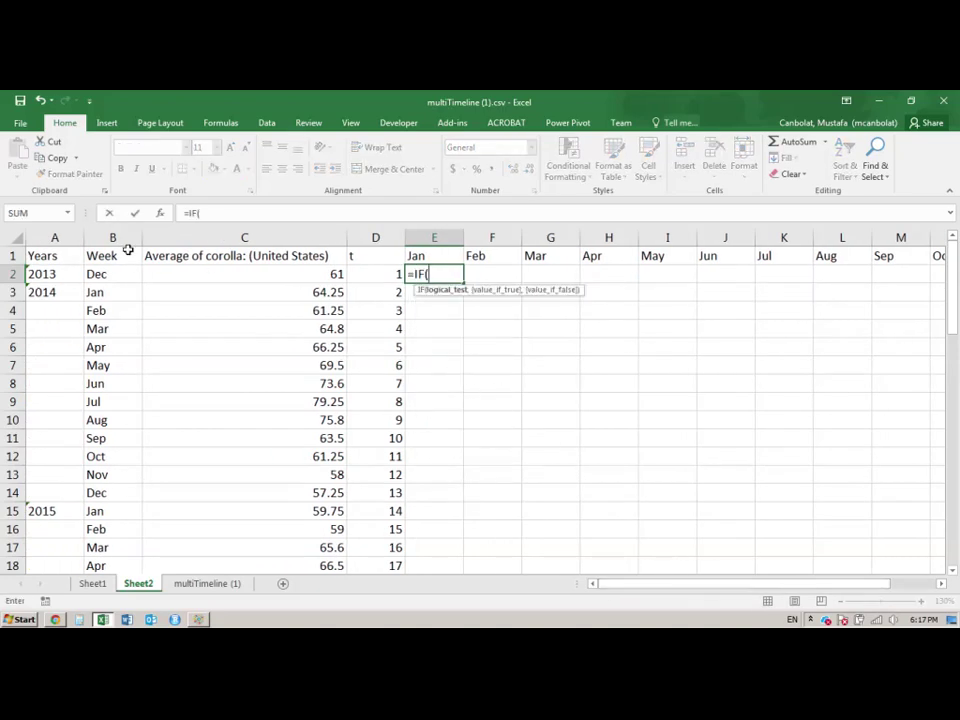
click(105, 276)
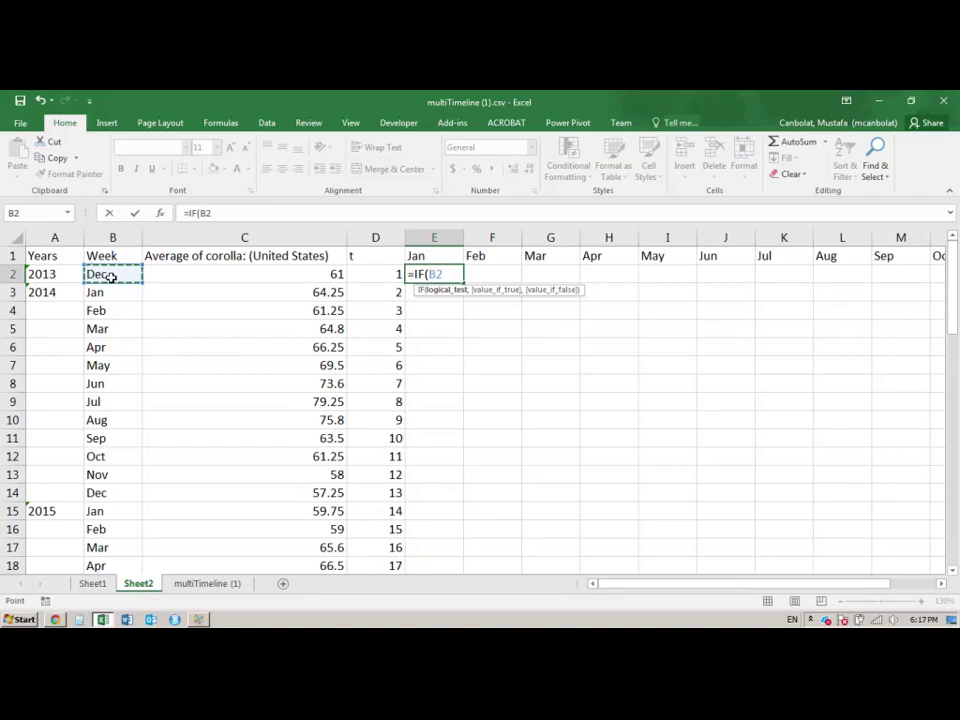
text(=)
click(426, 258)
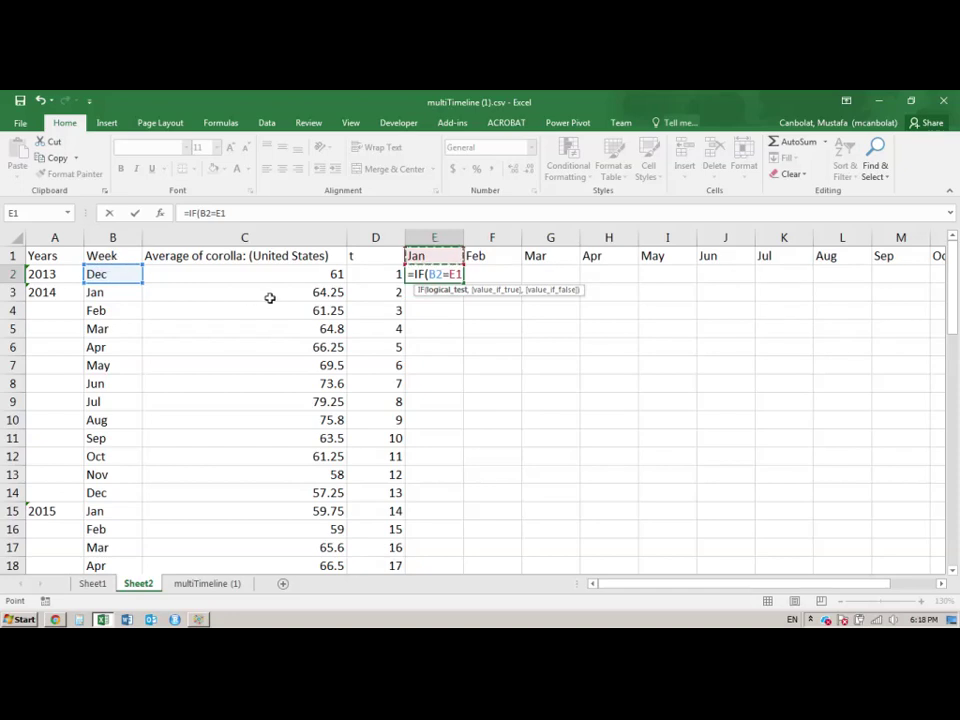
text(,)
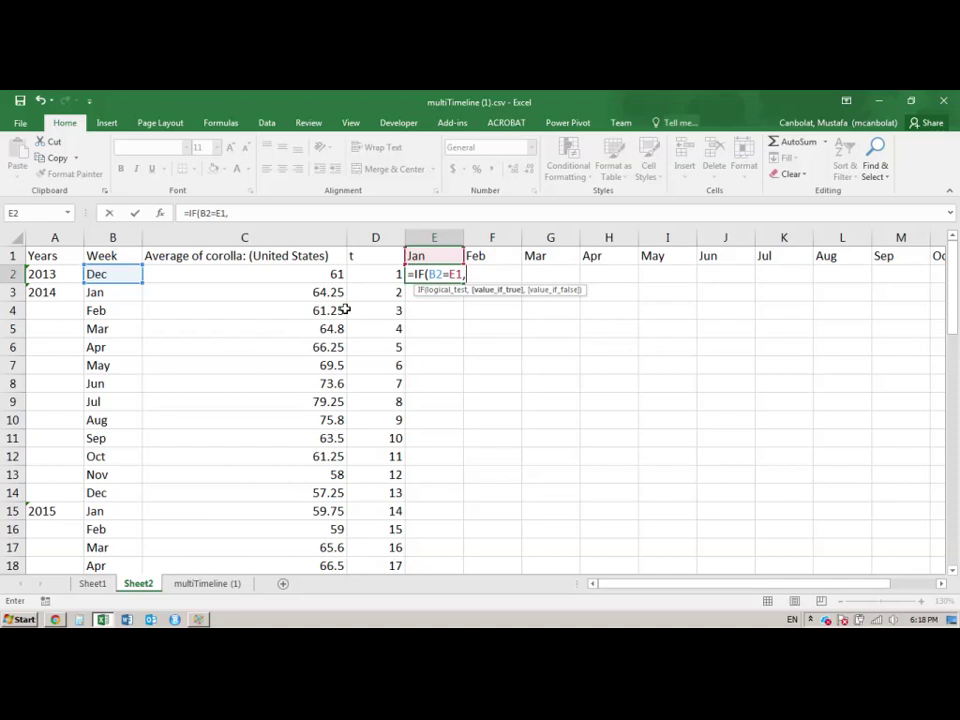
text(1,0)
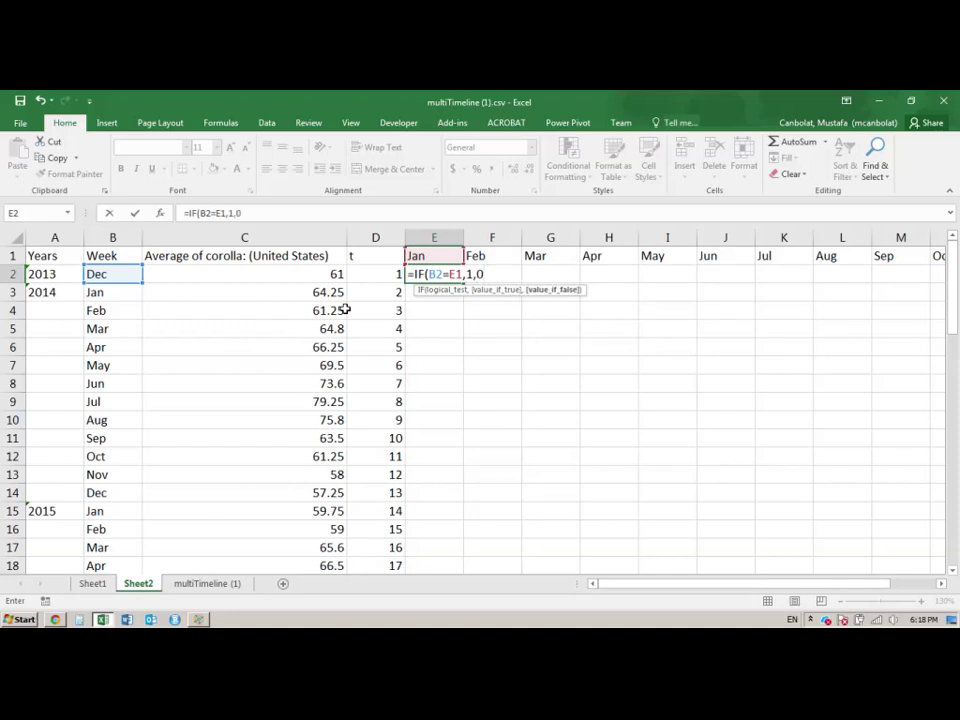
text())
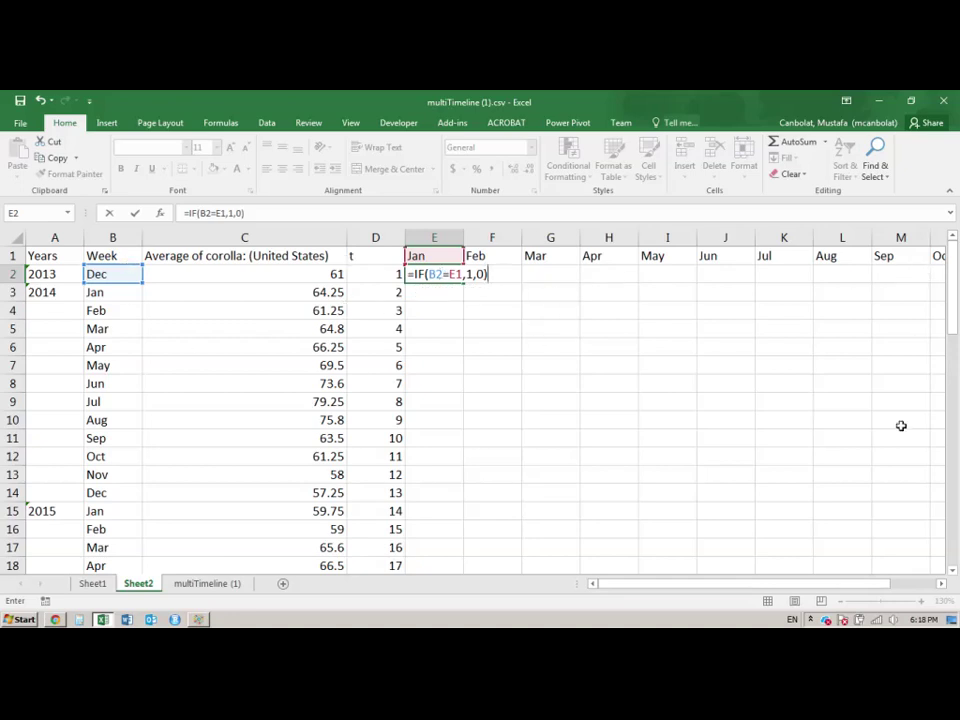
Step: Fix column B and header row 1 in the E2 formula so it reads =IF($B2=E$1,1,0), and commit it
scroll(648, 456, down, 16)
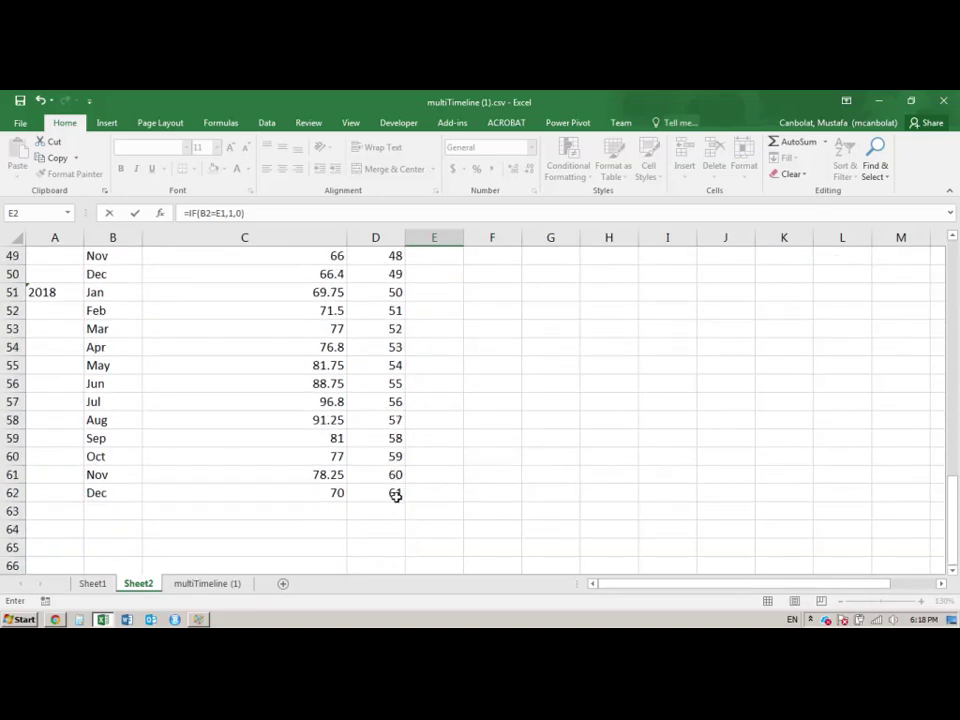
scroll(456, 450, up, 16)
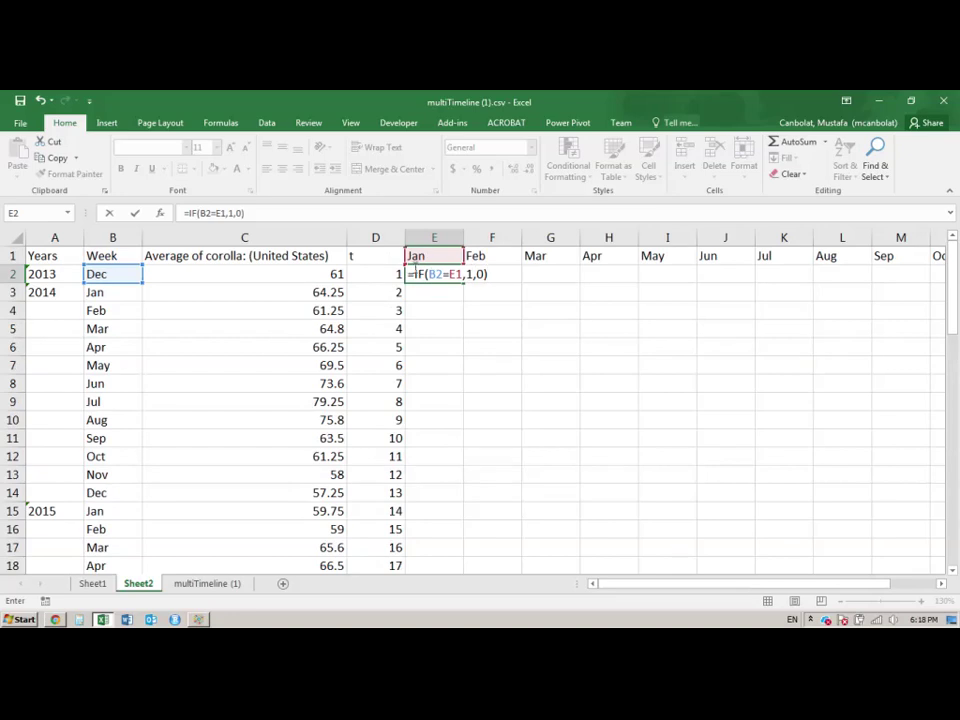
click(448, 274)
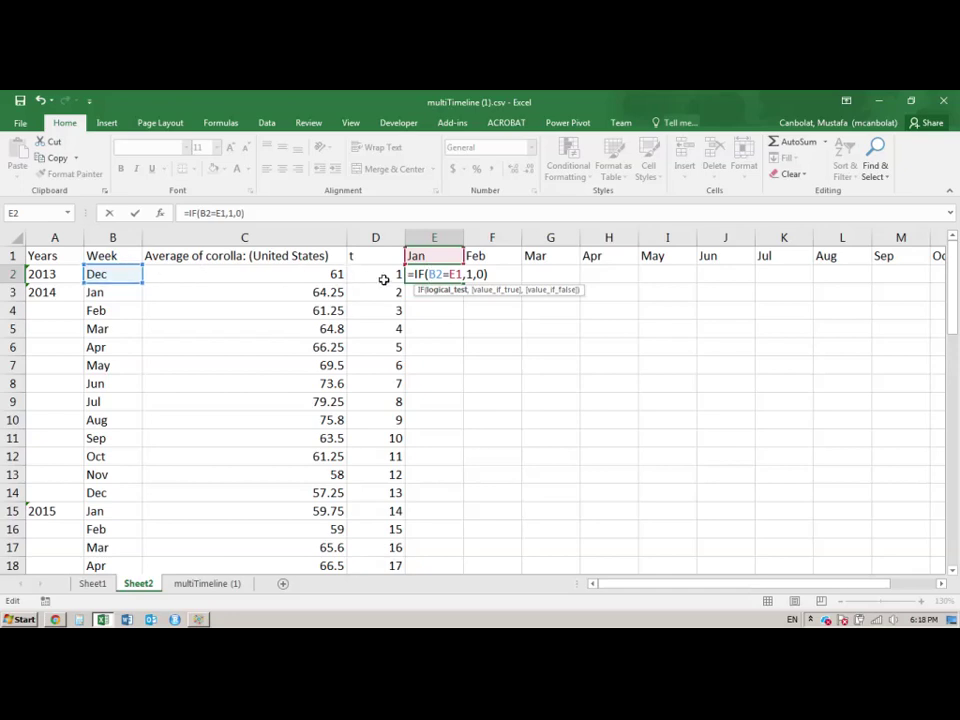
drag(430, 274, 441, 276)
click(117, 274)
double_click(437, 274)
key(F4)
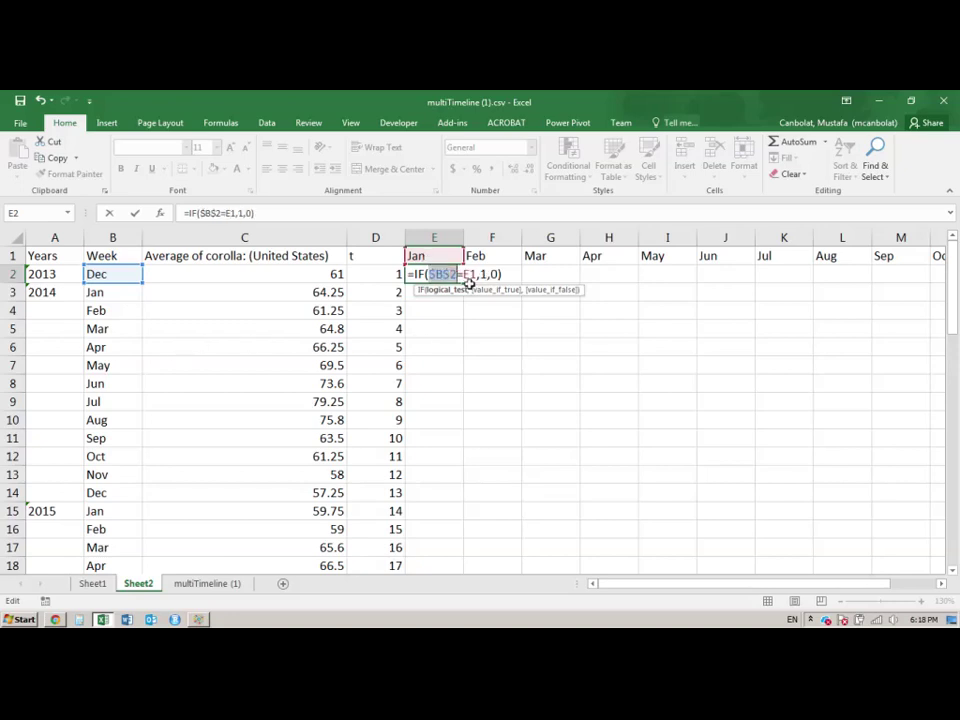
key(F4)
key(F4)
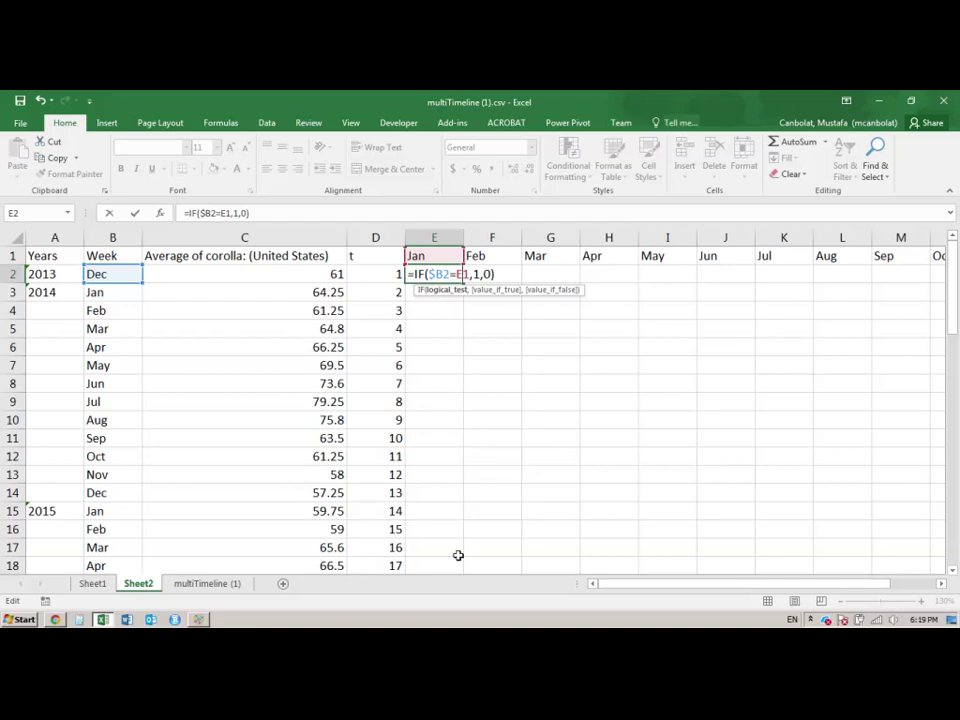
key(F4)
key(F4)
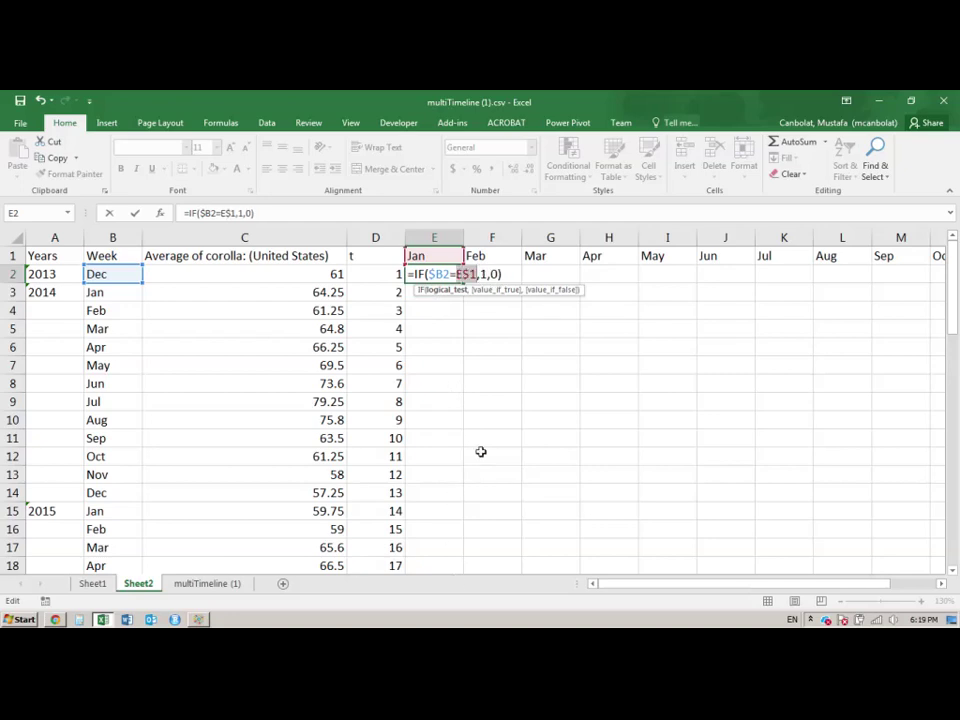
key(Return)
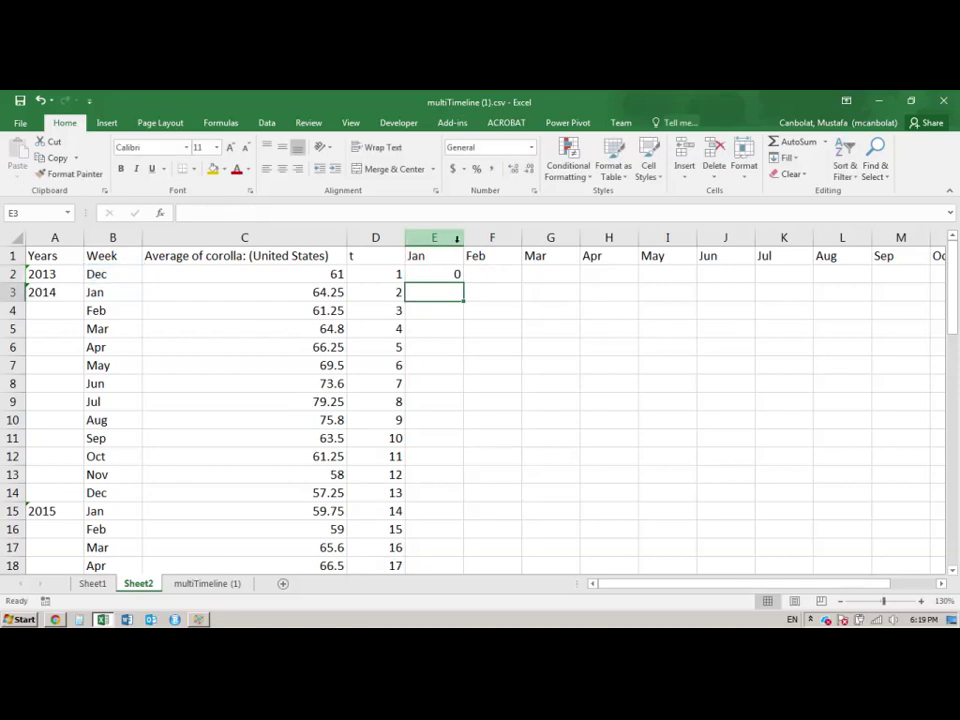
Step: Copy the E2 dummy formula across to the Nov column and down to the last data row
click(454, 277)
drag(463, 285, 728, 285)
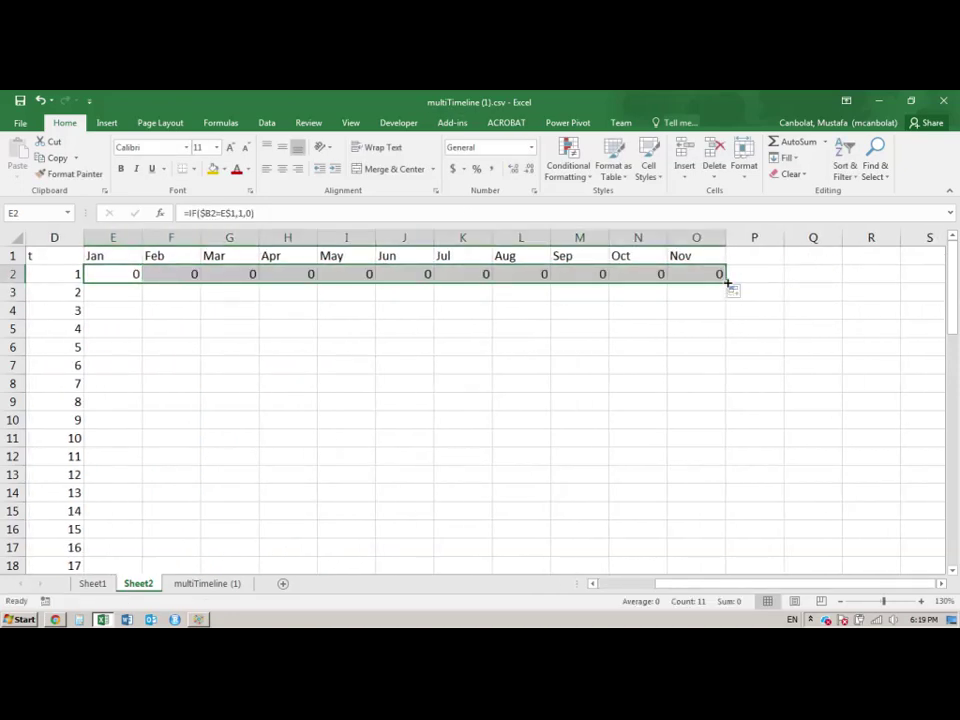
double_click(728, 285)
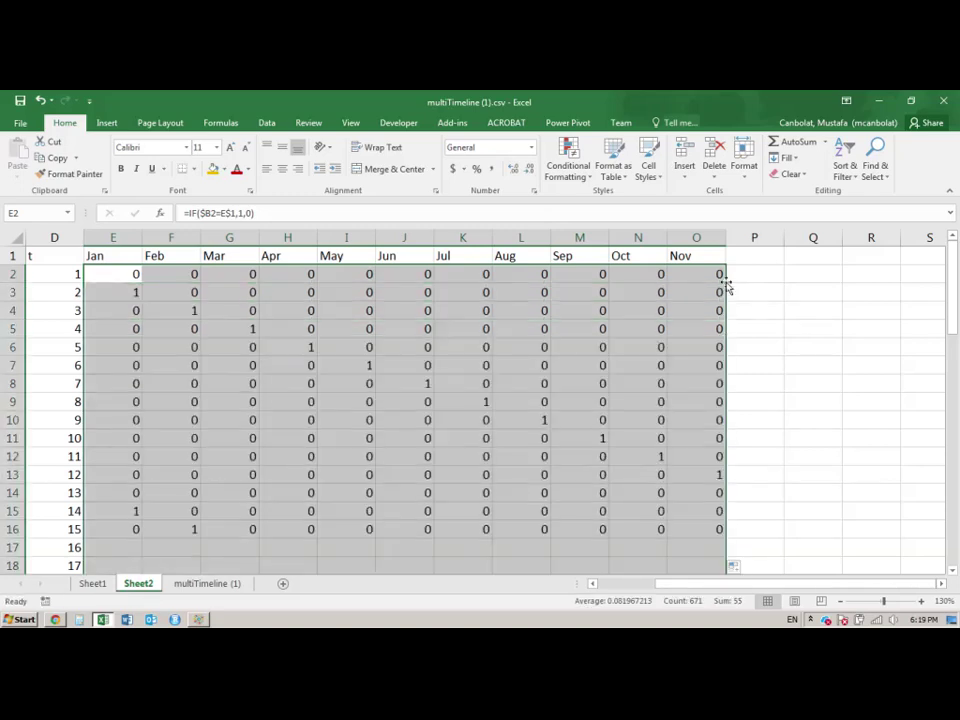
drag(812, 584, 626, 424)
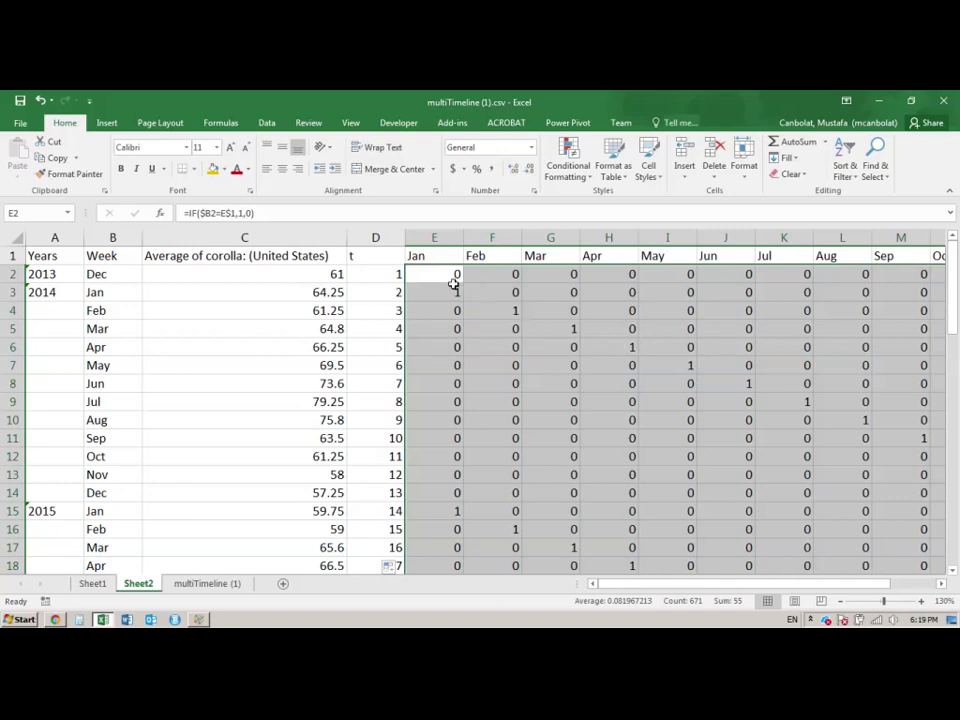
Step: Check in the Excel add-ins list whether the Analysis ToolPak is enabled, leaving the add-in settings as they are
click(369, 256)
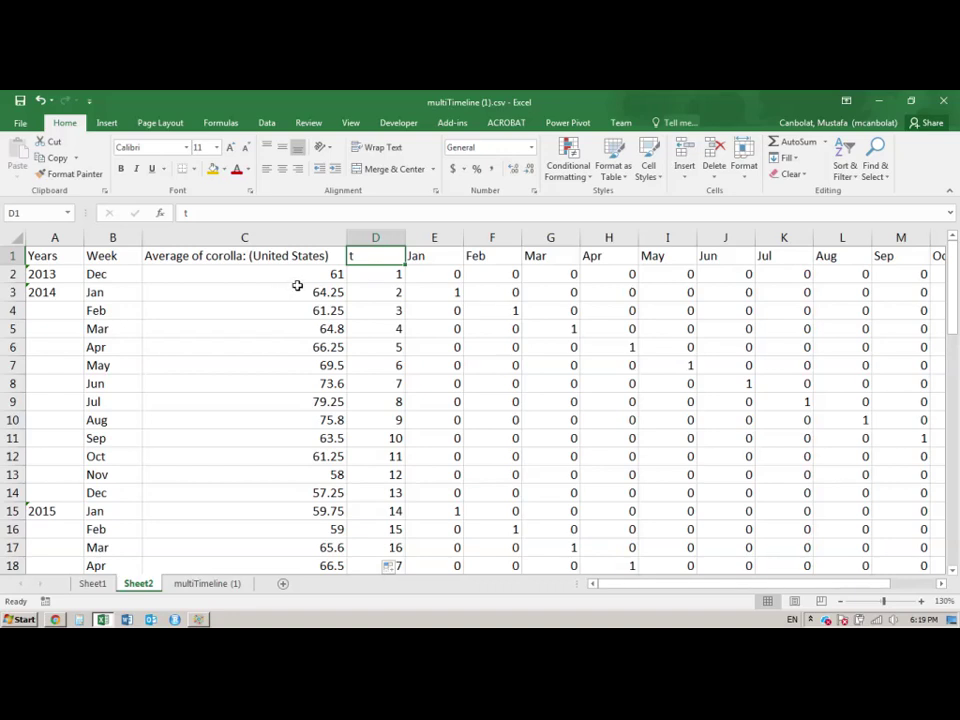
click(231, 278)
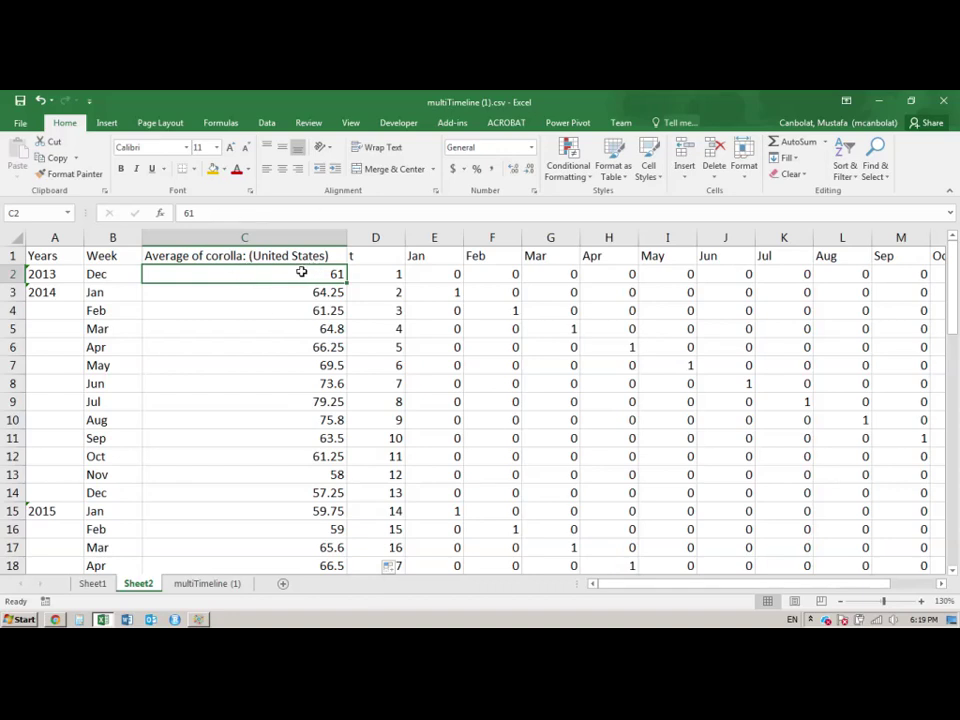
click(266, 125)
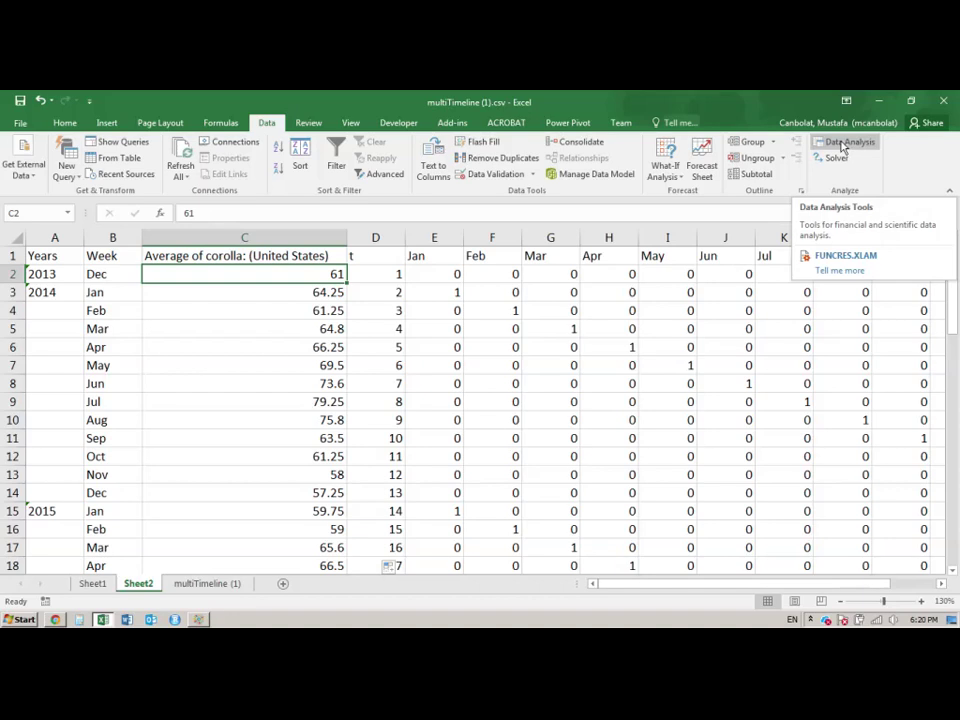
click(18, 123)
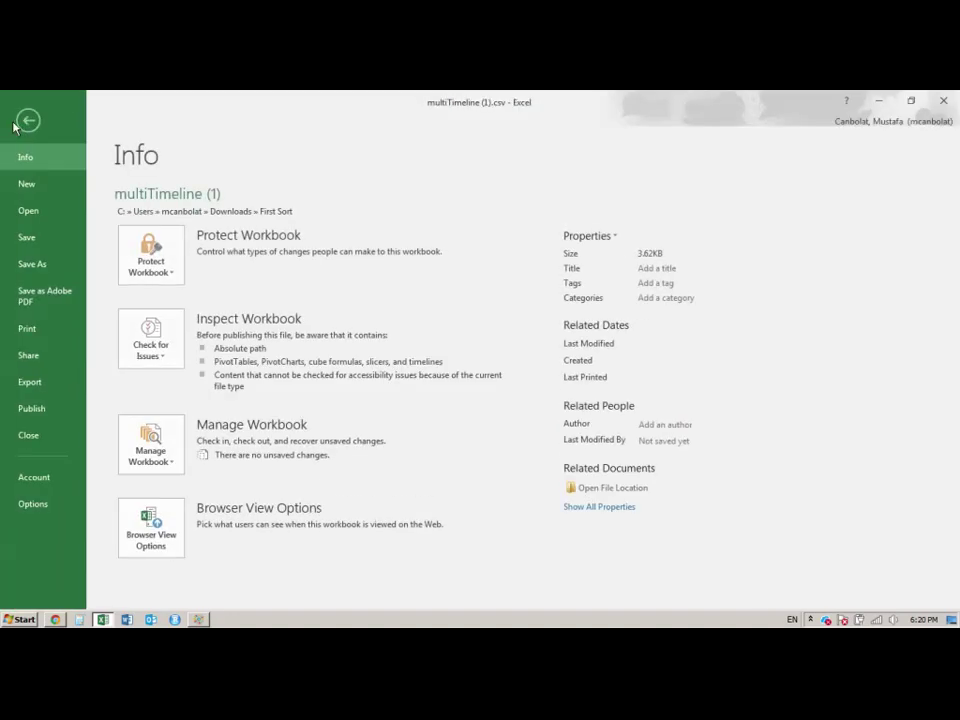
click(36, 505)
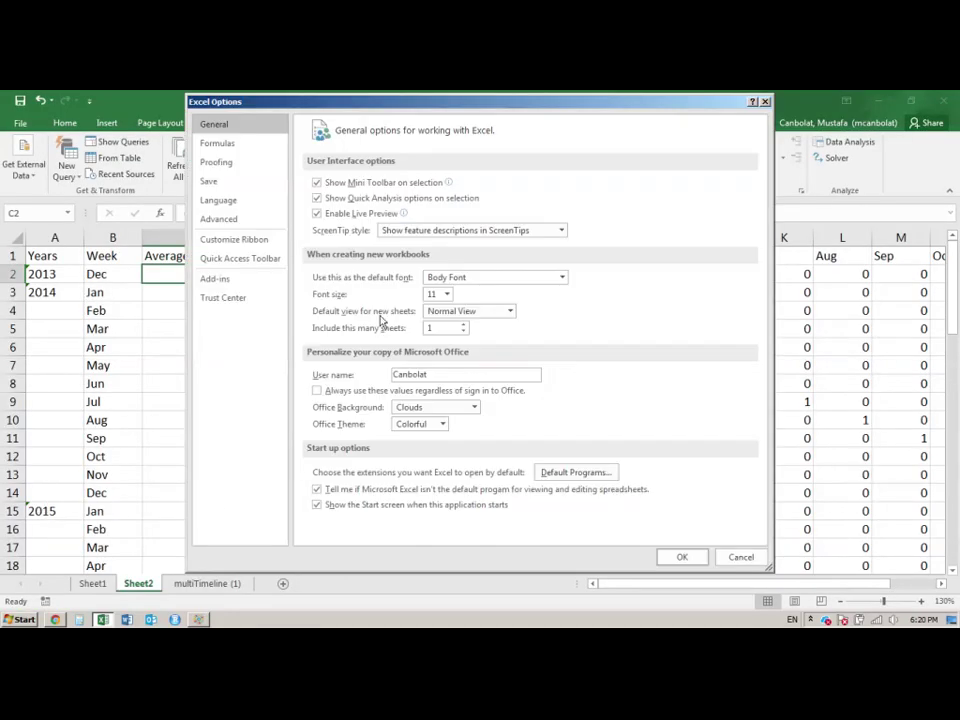
click(224, 282)
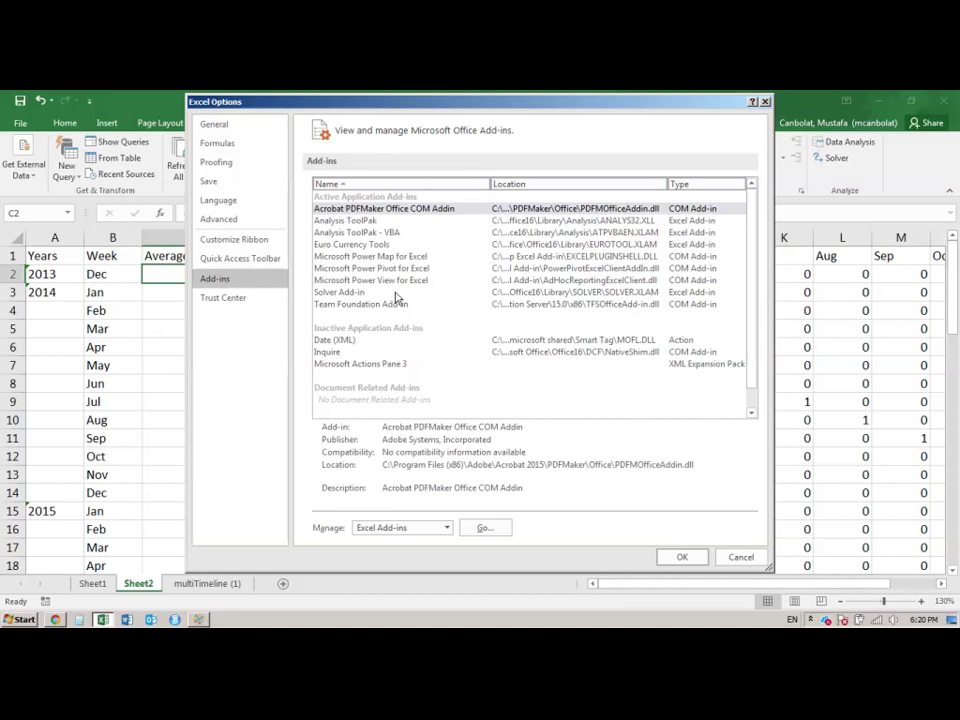
click(484, 529)
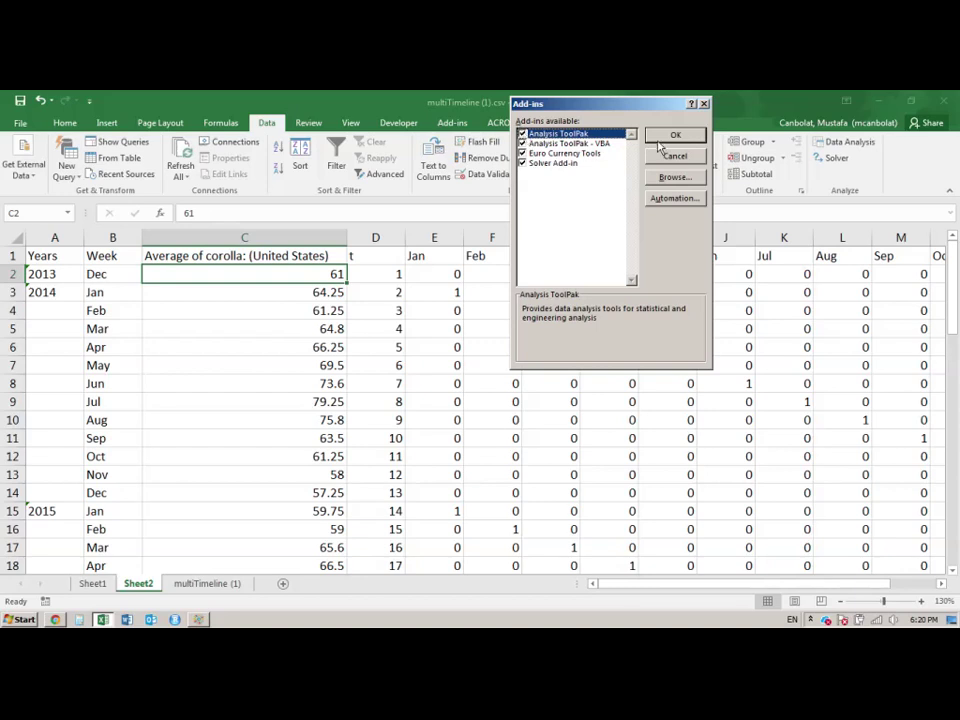
click(703, 104)
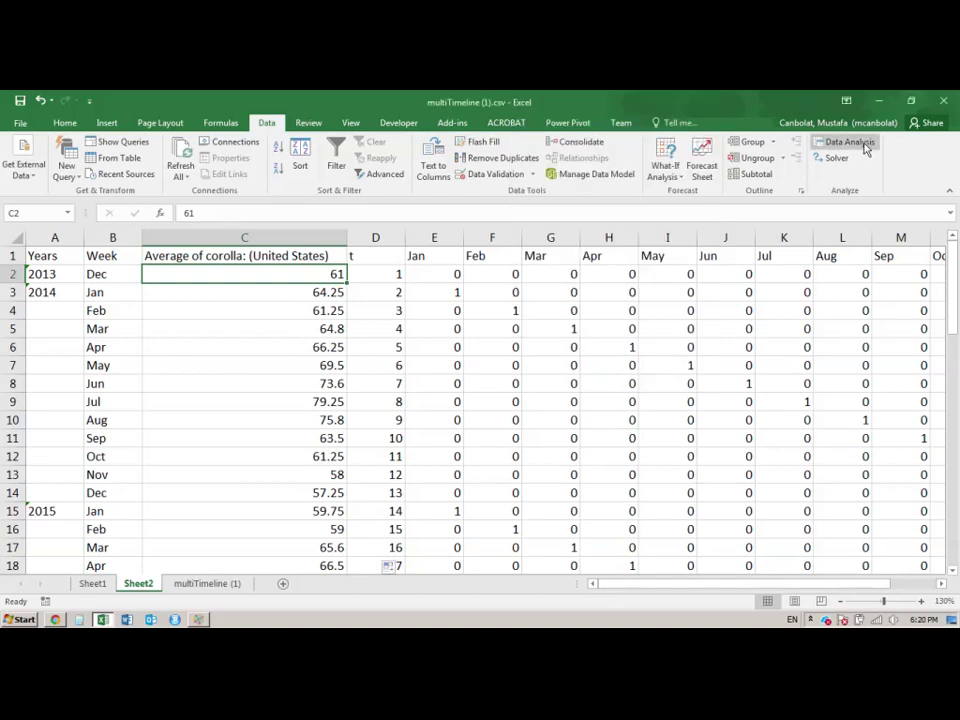
Step: Start the Regression tool from the Data Analysis tools
click(850, 146)
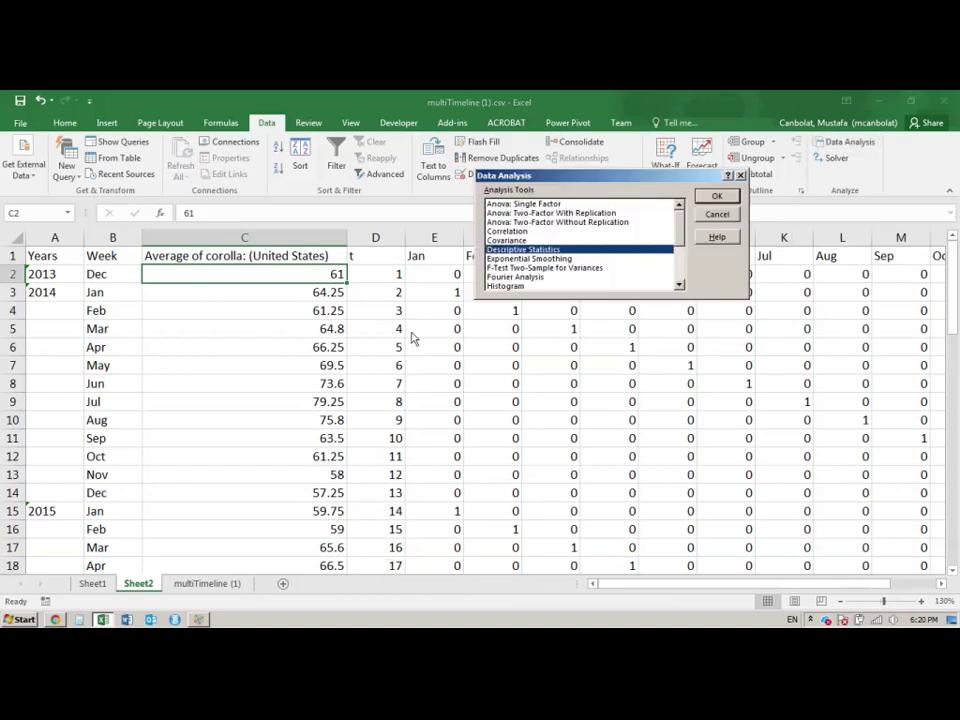
drag(679, 226, 634, 261)
click(560, 258)
click(716, 196)
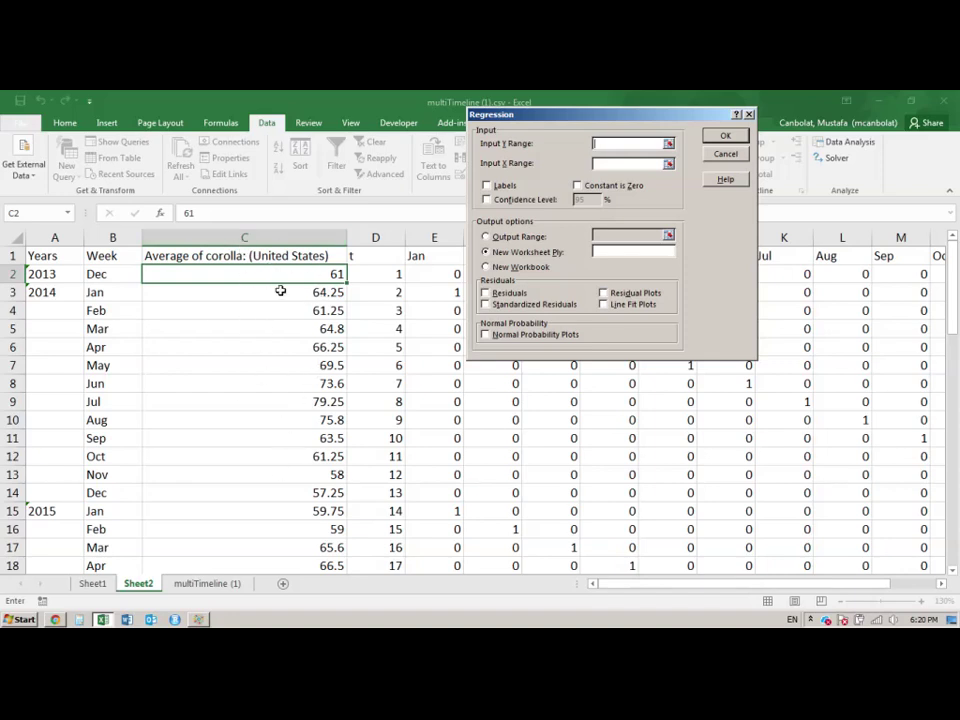
Step: Set the regression's Input Y Range to $C$1:$C$62 and move the dialog clear of the t and month columns
click(269, 256)
key(ctrl+shift+Down)
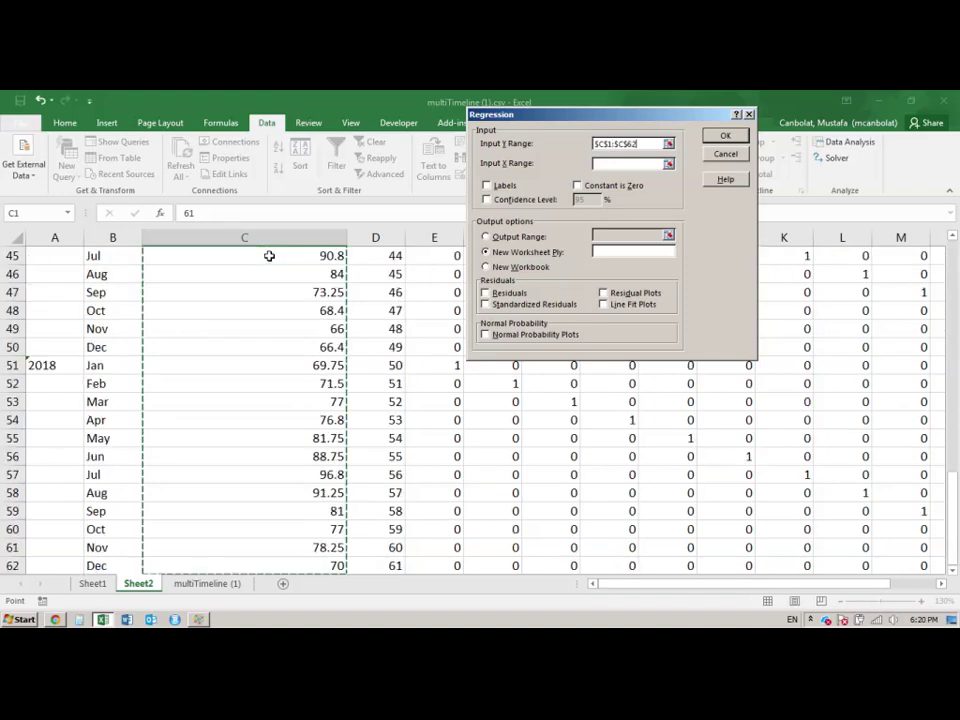
scroll(262, 300, down, 2)
scroll(257, 317, up, 14)
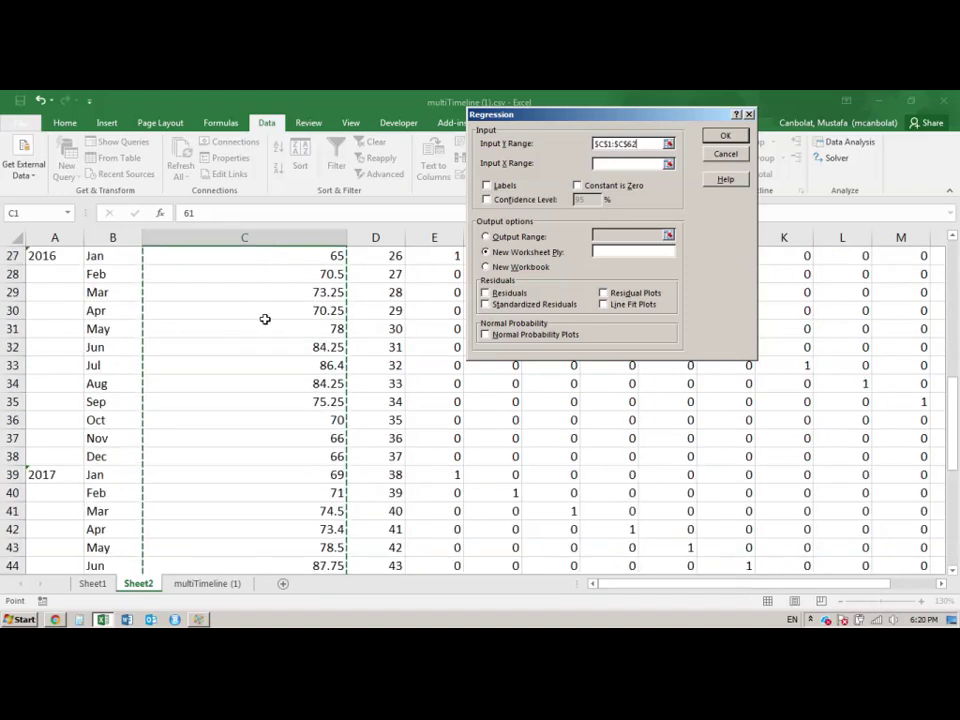
scroll(360, 295, up, 3)
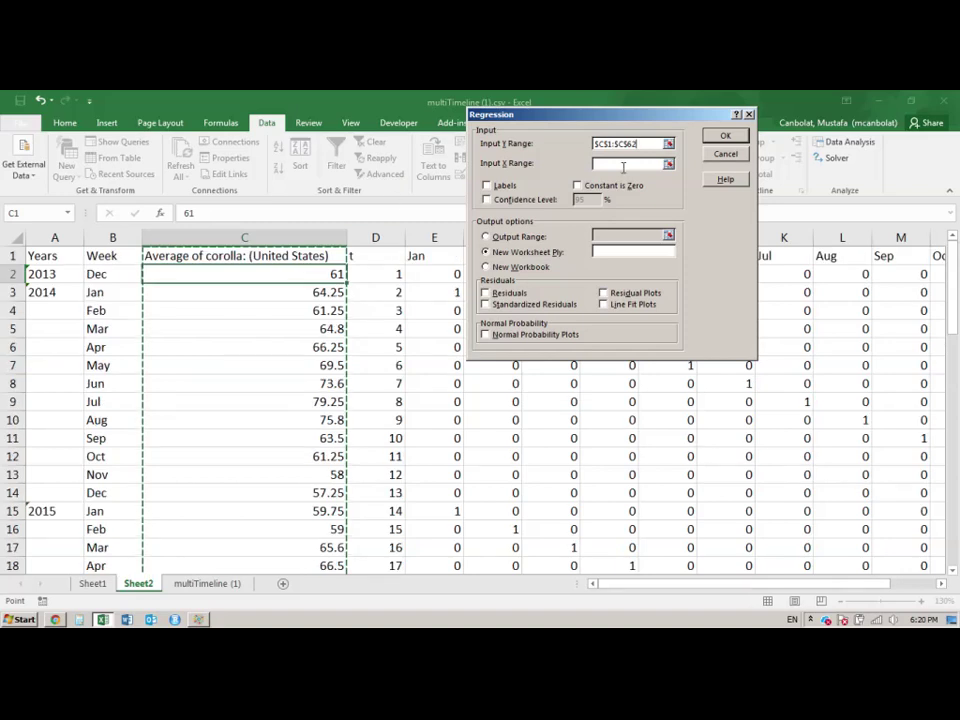
drag(594, 118, 132, 139)
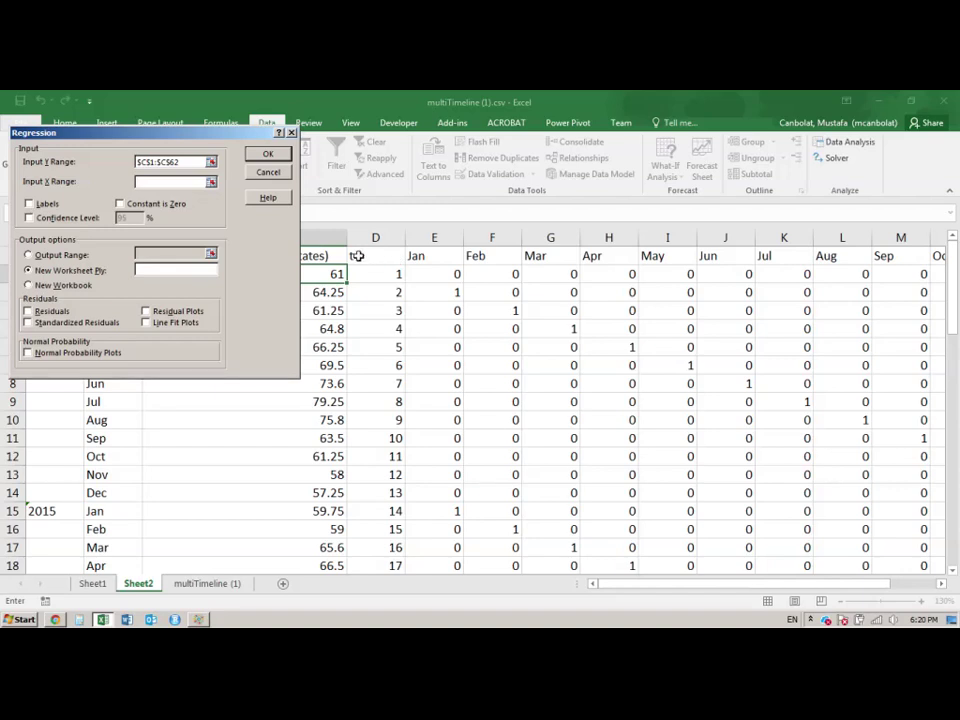
Step: Set the regression's Input X Range to $D$1:$O$62, enable Labels and run the regression to a new worksheet
drag(370, 254, 900, 256)
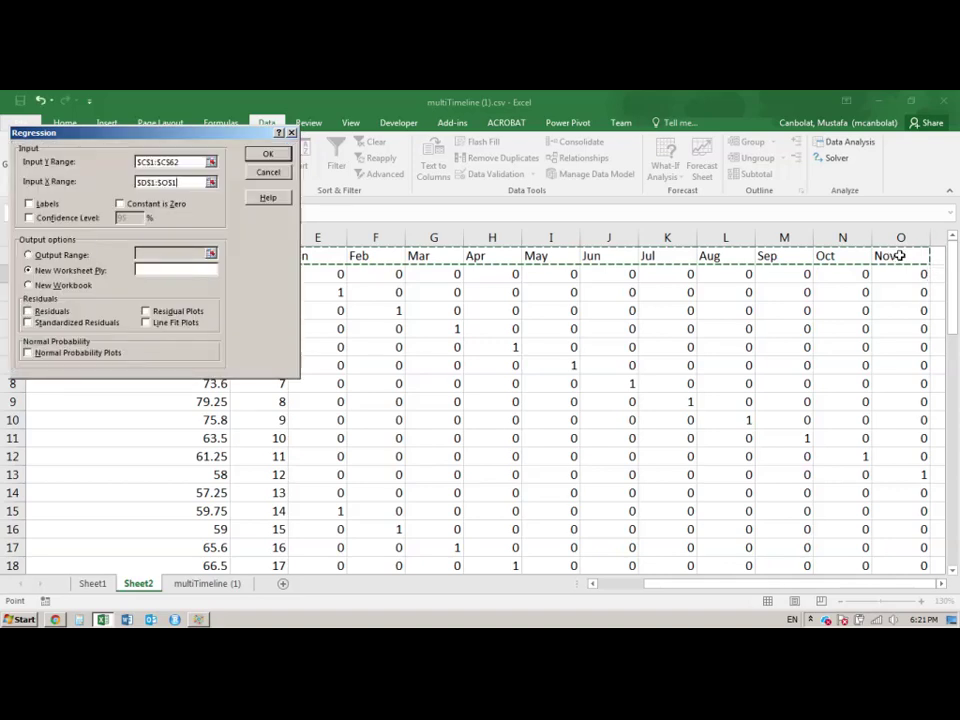
key(ctrl+shift+Down)
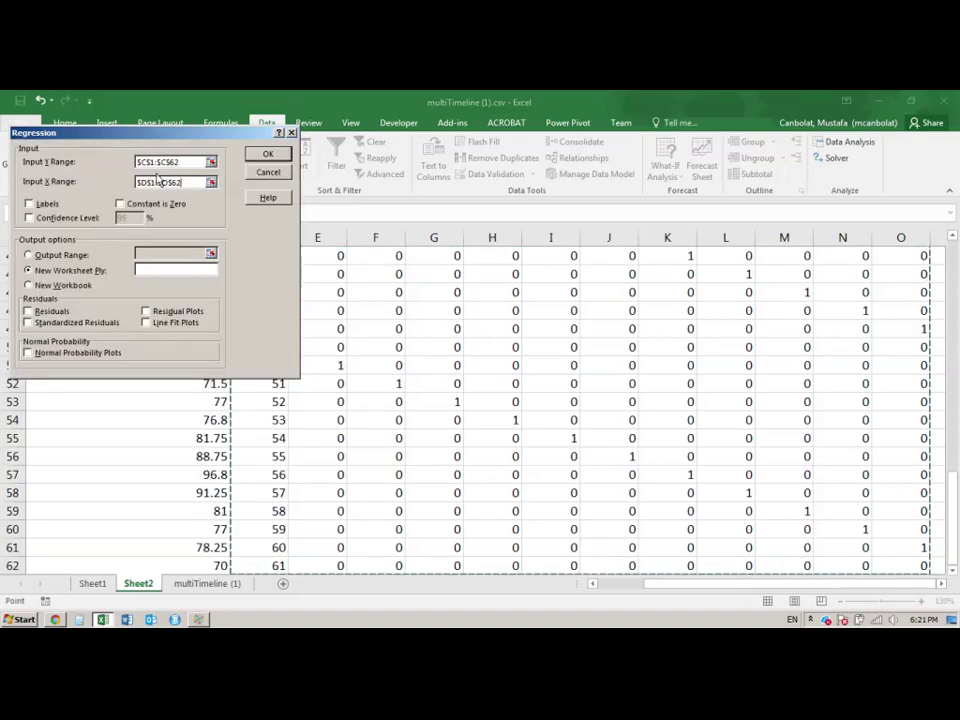
drag(156, 132, 551, 242)
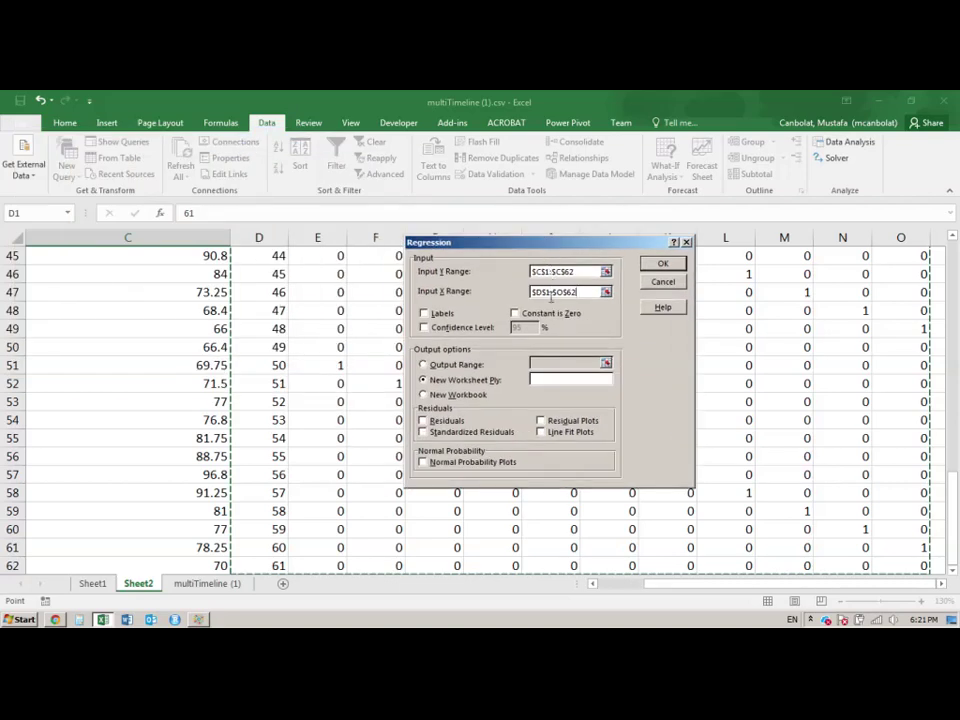
scroll(550, 298, up, 7)
click(425, 315)
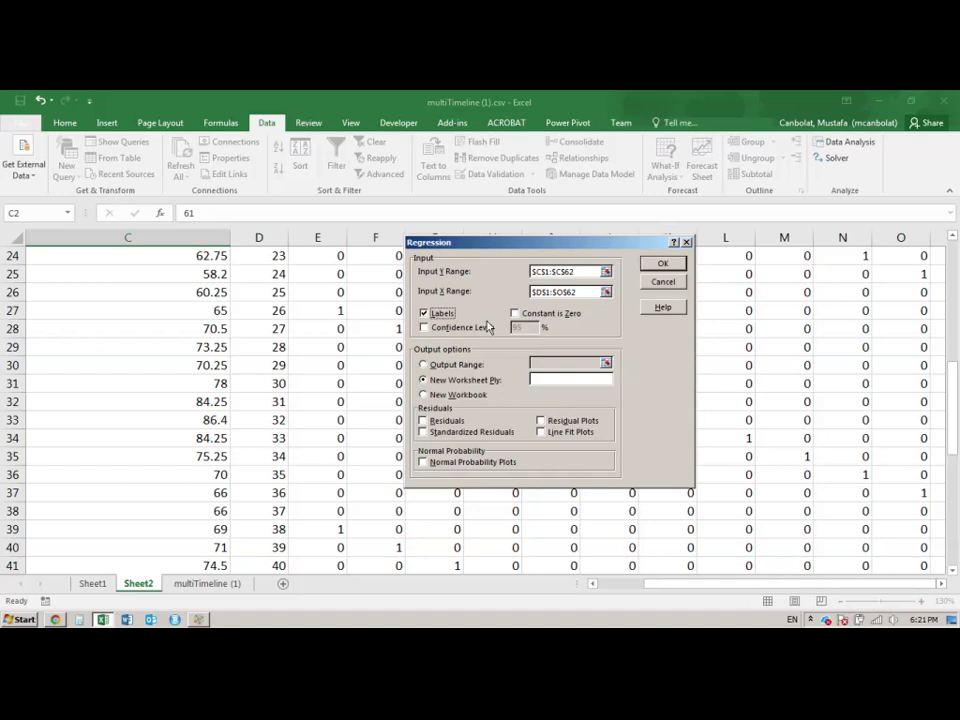
click(663, 265)
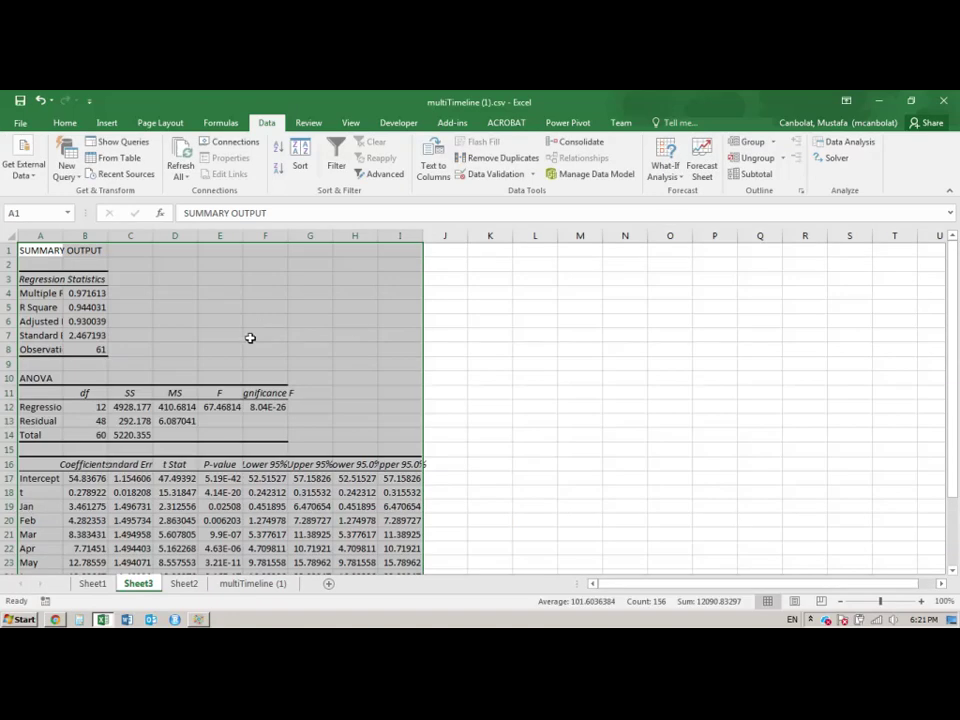
Step: Enlarge the regression summary output and widen columns A, B and F to fit their contents
click(161, 364)
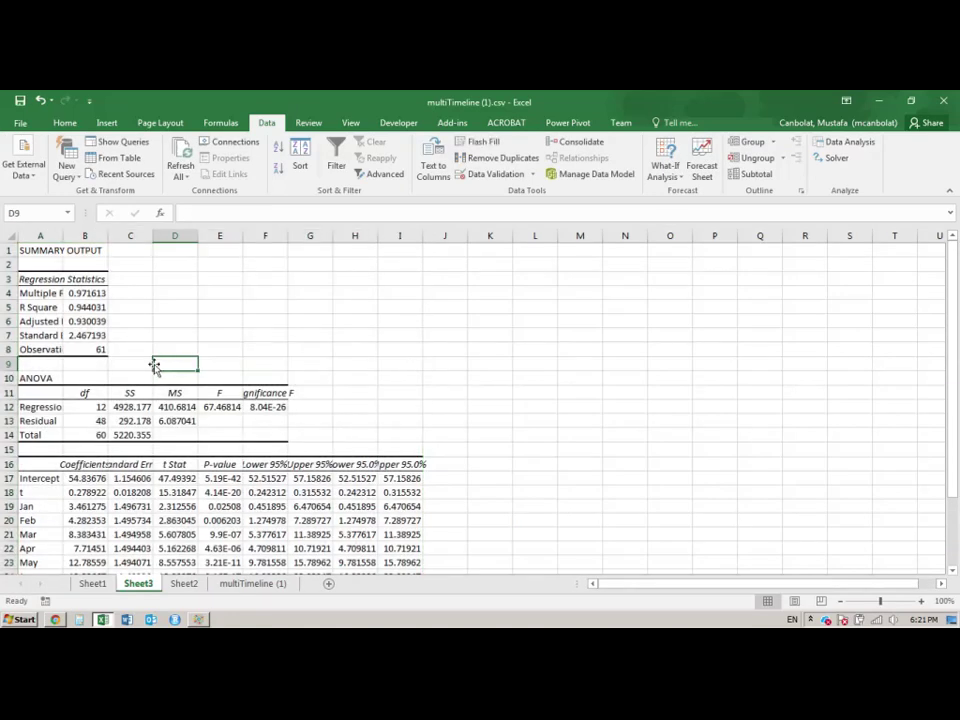
ctrl+scroll(155, 366, up, 2)
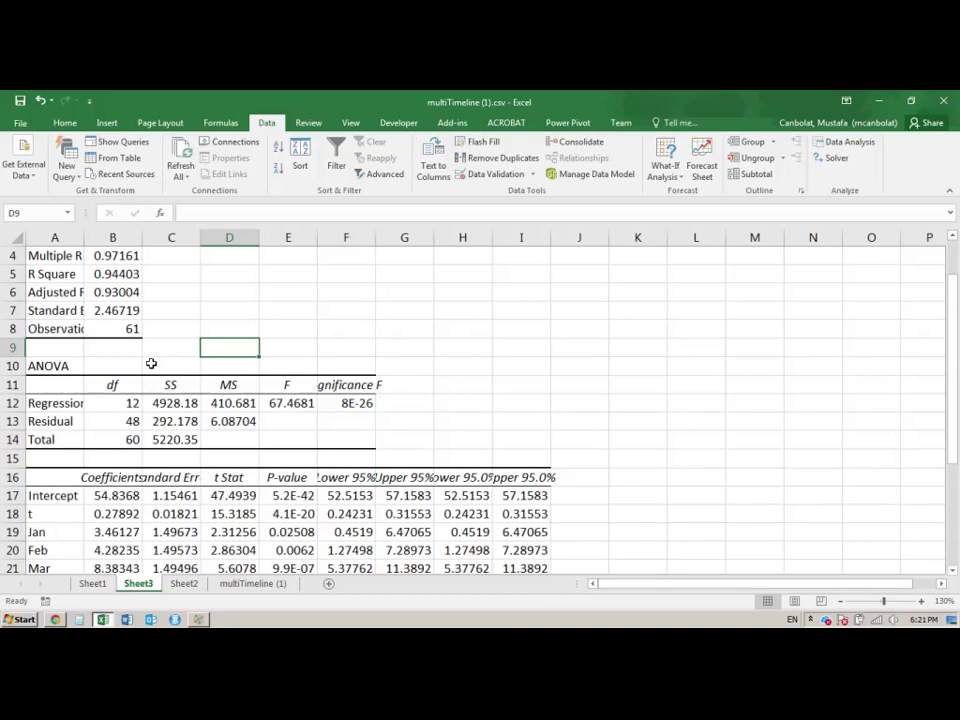
double_click(83, 232)
drag(199, 242, 242, 242)
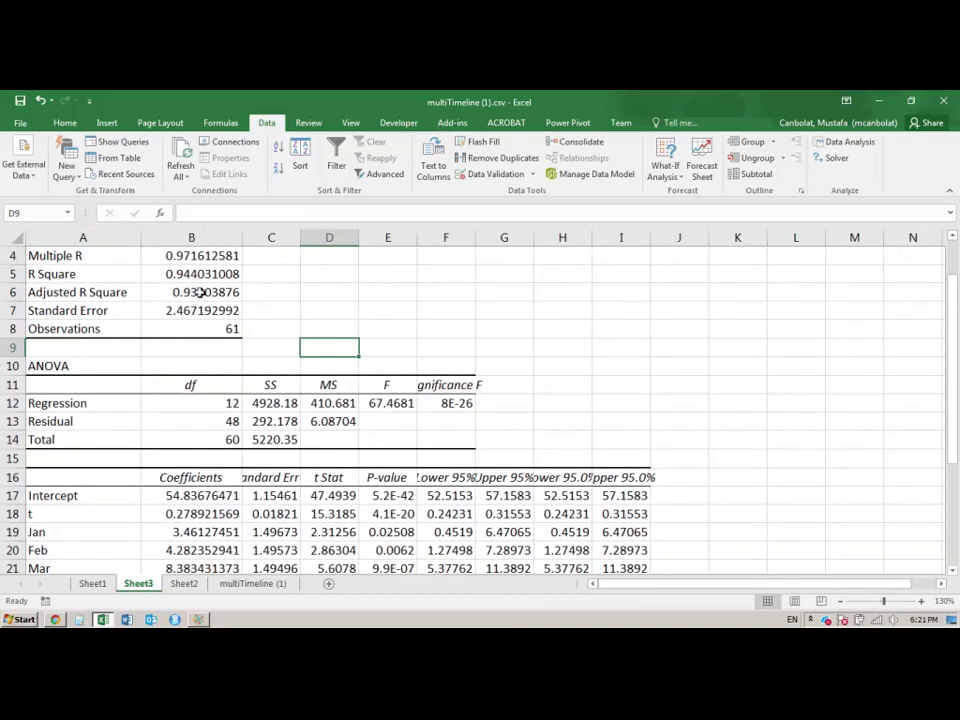
click(202, 292)
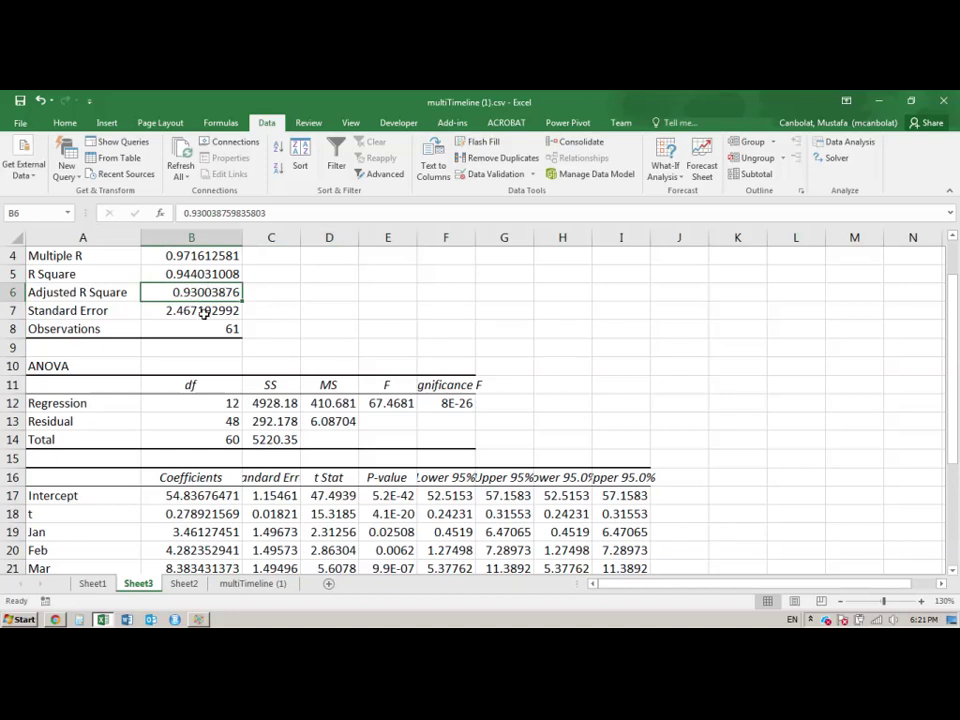
double_click(476, 234)
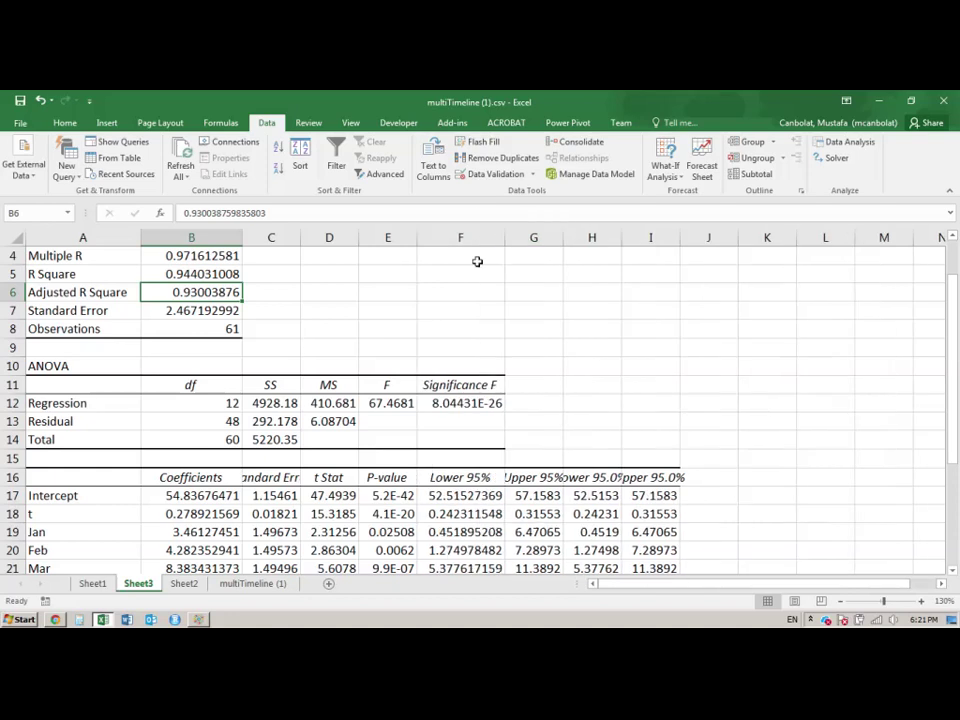
Step: Examine the regression's Significance F and the P-values of t and the month dummies
click(456, 401)
scroll(456, 401, down, 4)
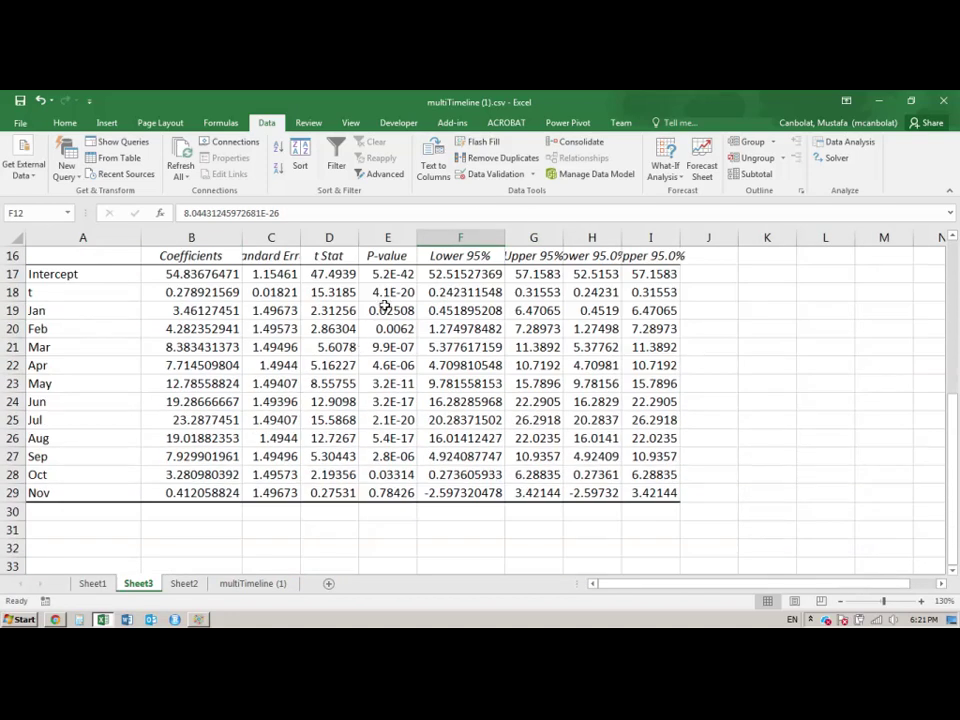
click(392, 293)
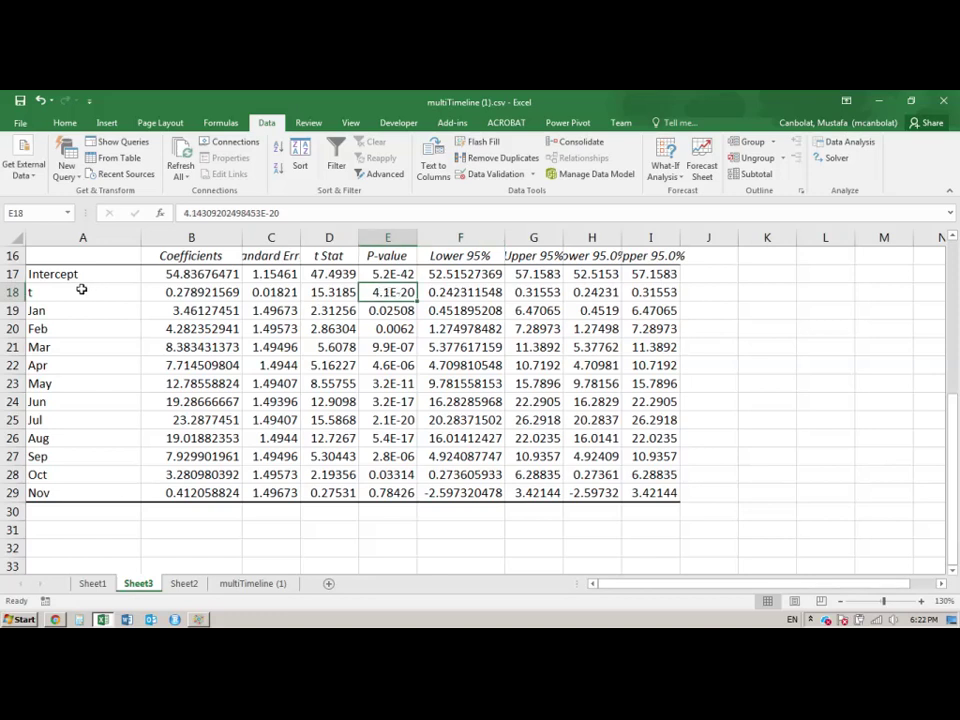
click(392, 311)
mouse_move(391, 311)
mouse_down()
mouse_move(390, 328)
mouse_move(395, 314)
mouse_up()
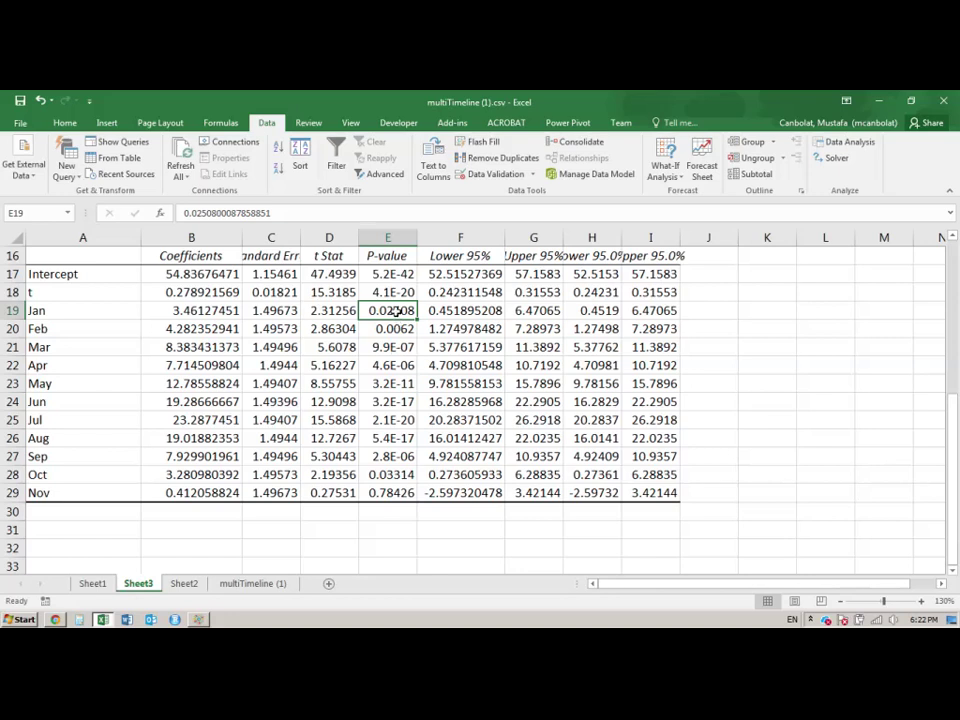
drag(396, 329, 394, 474)
click(396, 493)
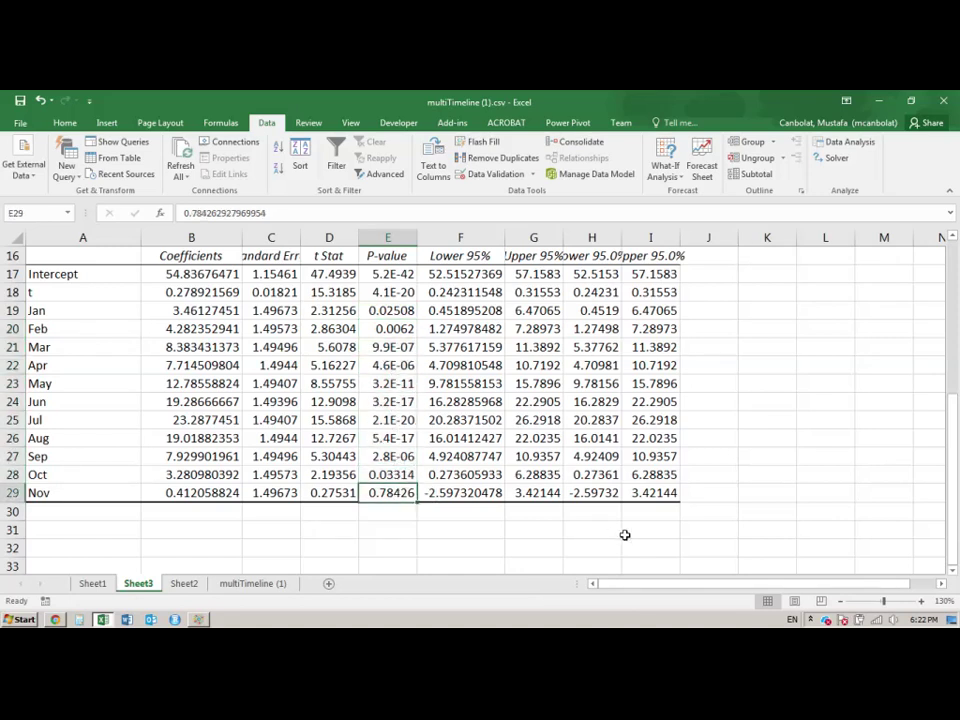
Step: Examine the regression coefficients of t and the month dummies, comparing the peak month with November
click(197, 420)
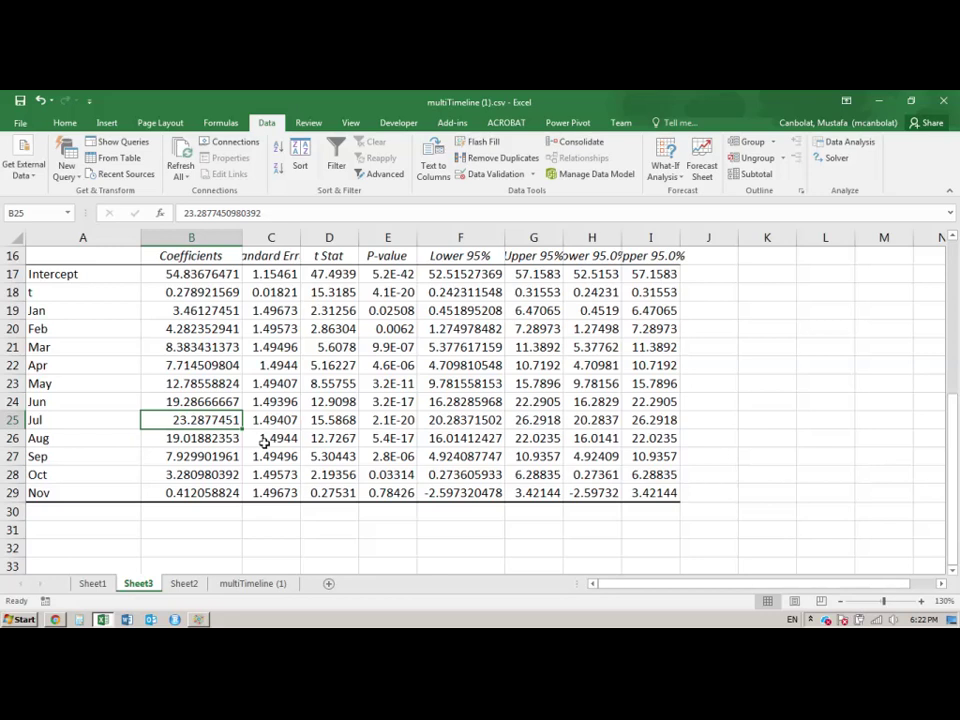
drag(176, 312, 182, 484)
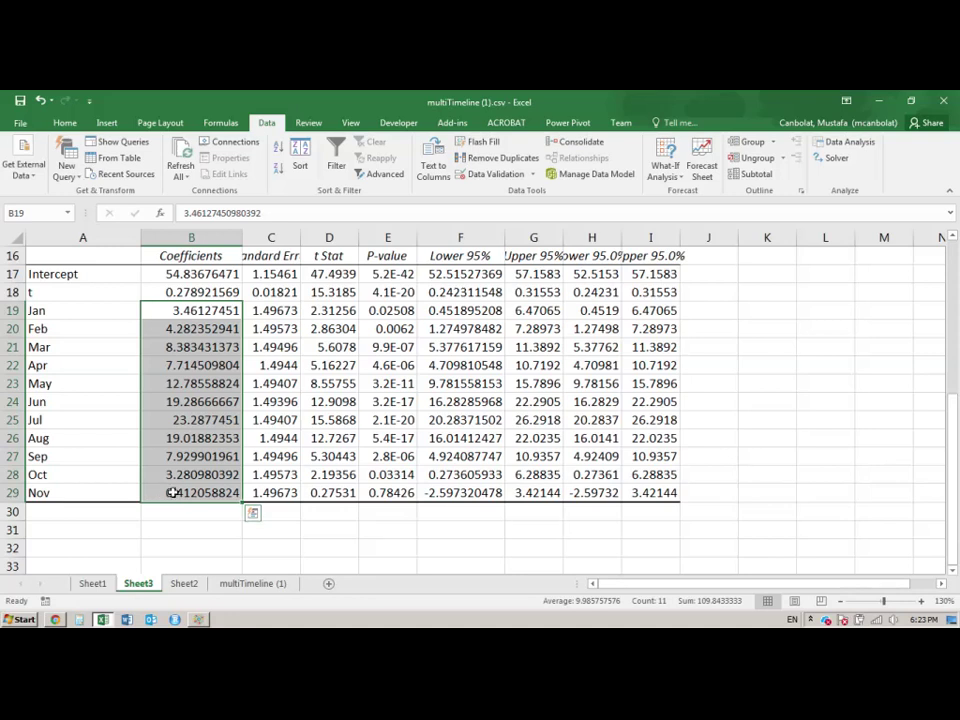
click(174, 493)
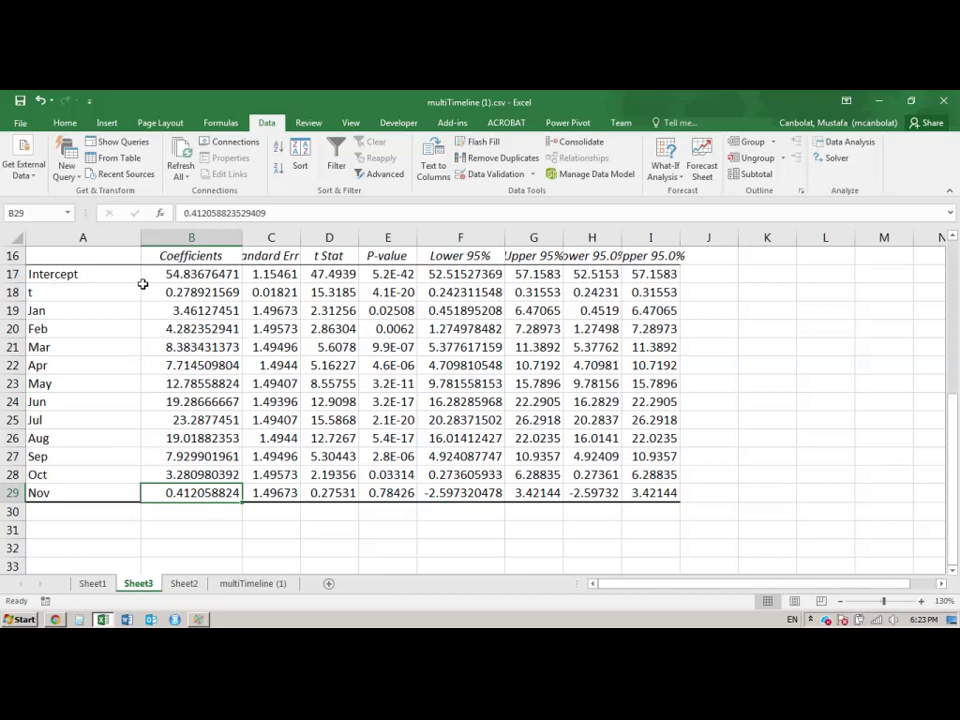
click(176, 292)
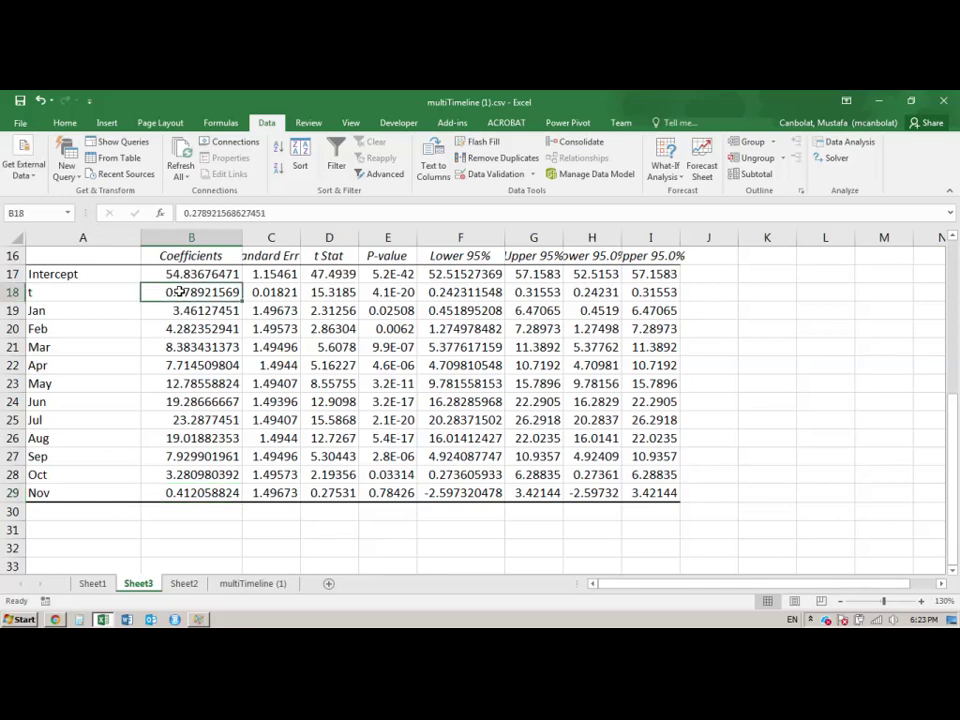
drag(184, 292, 171, 488)
Step: Insert a blank column on Sheet2 between the corolla averages and the t column
click(185, 585)
scroll(230, 400, up, 8)
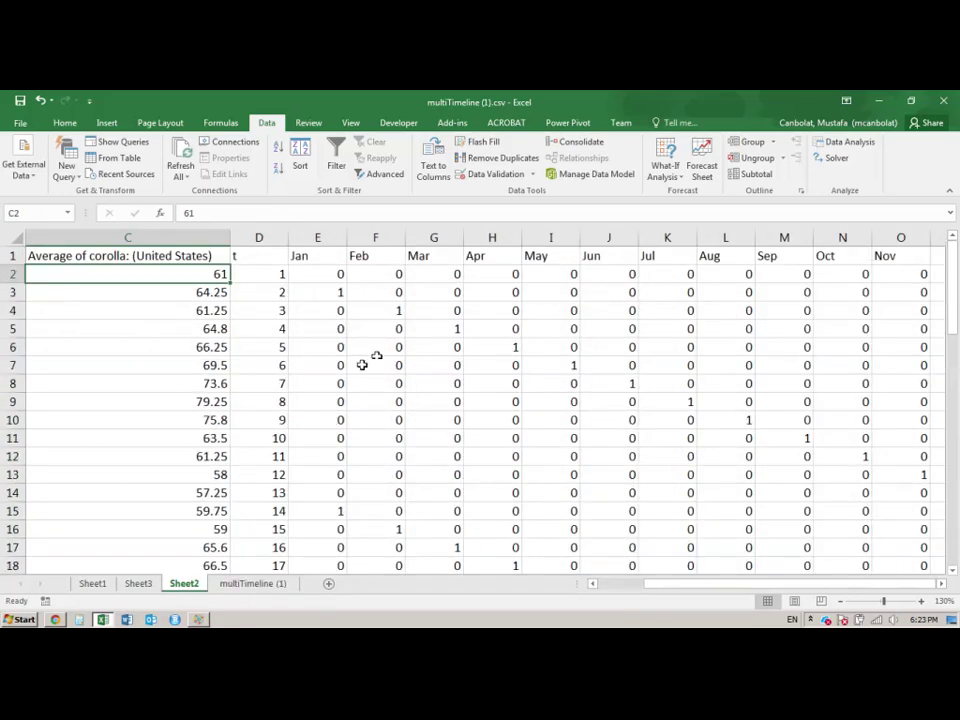
drag(677, 585, 585, 585)
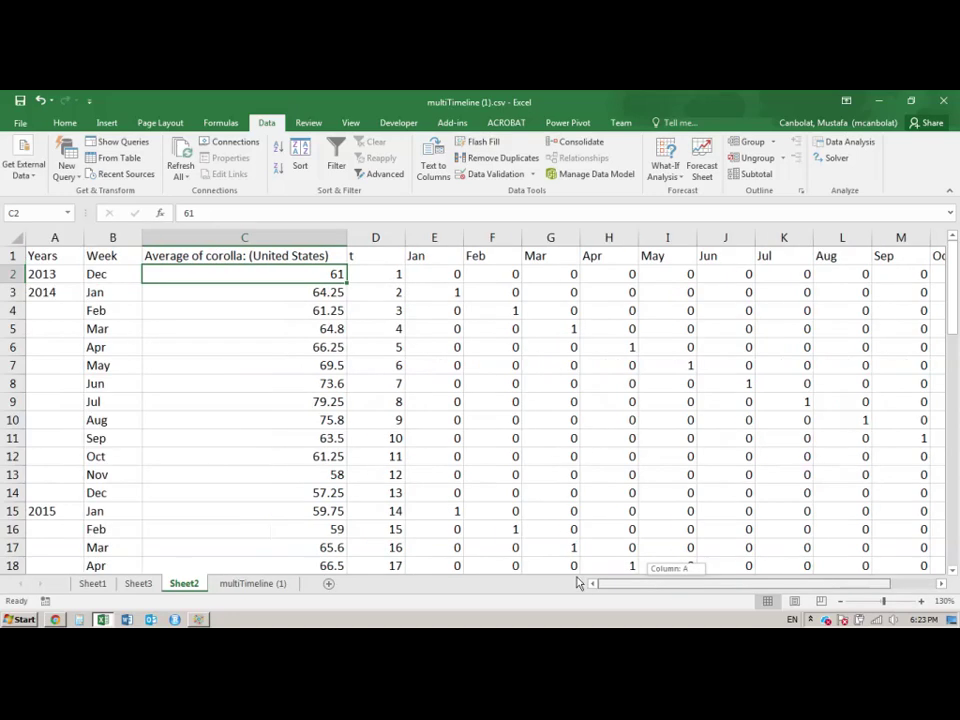
click(375, 237)
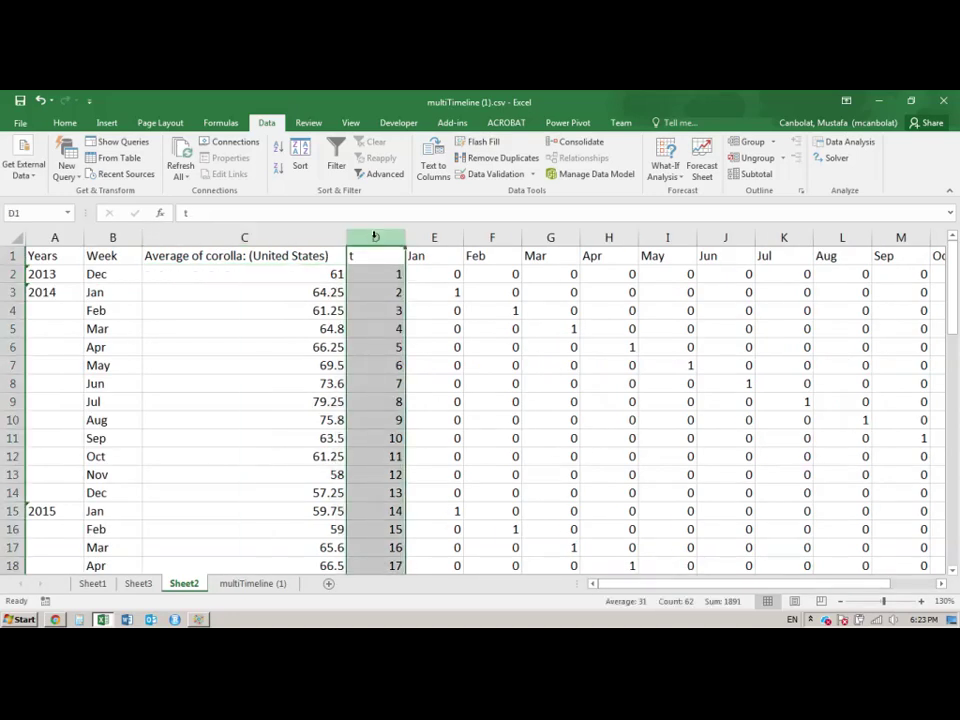
right_click(375, 237)
click(428, 336)
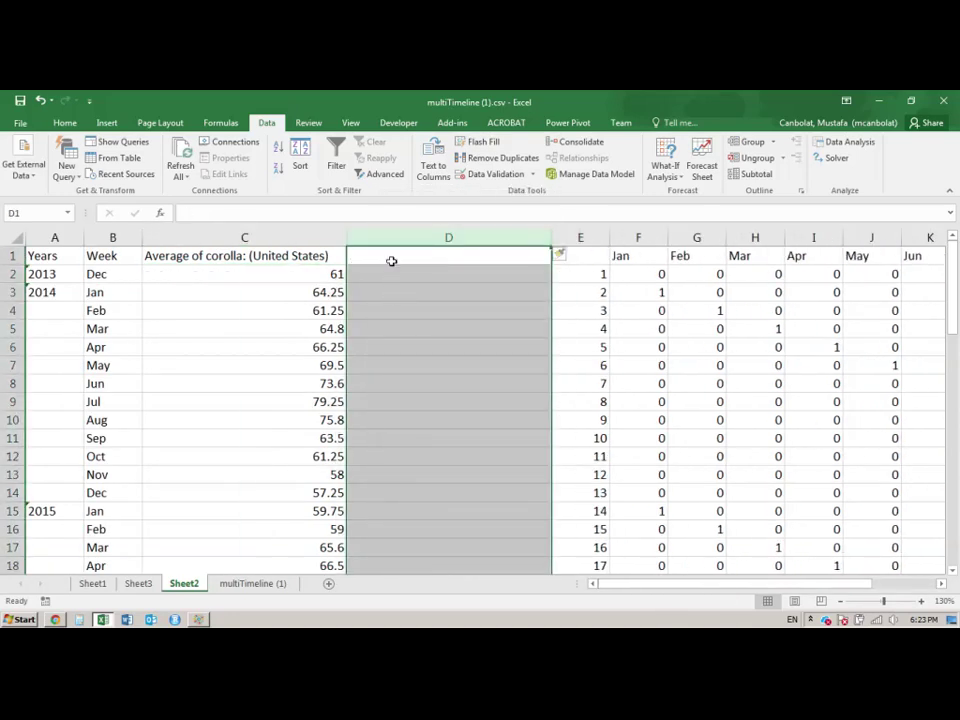
Step: Narrow the new column D on Sheet2 and enter the header Forecast in D1
click(400, 256)
drag(551, 237, 480, 237)
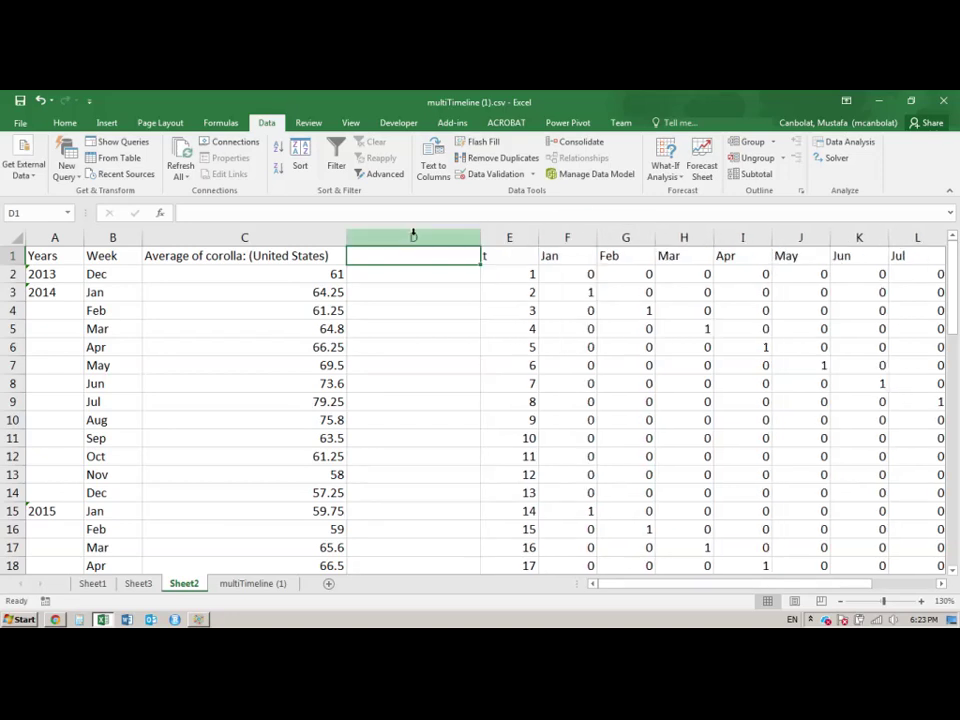
text(Forecast)
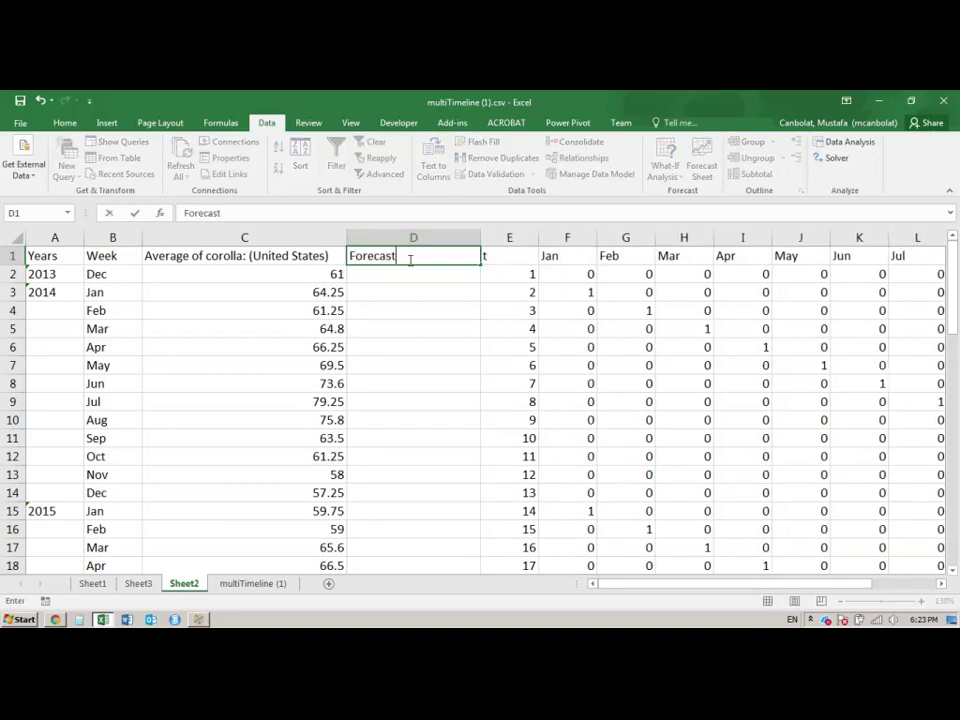
key(Return)
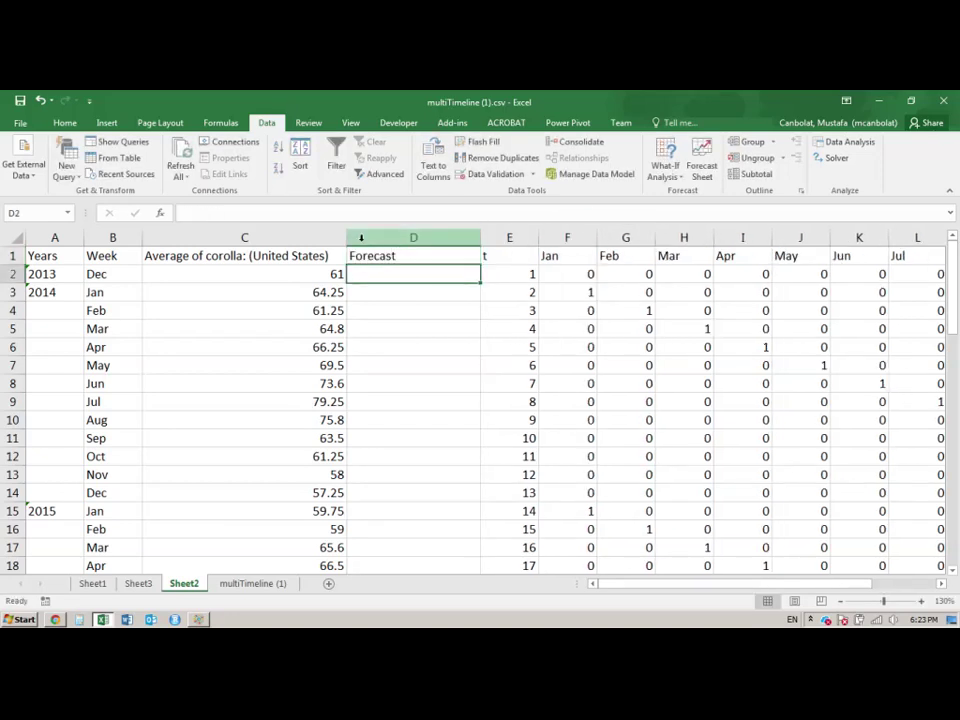
Step: Start the Forecast formula in D2 with the intercept coefficient from the regression output, =Sheet3!B17+
text(='multiTimeline (1)'!)
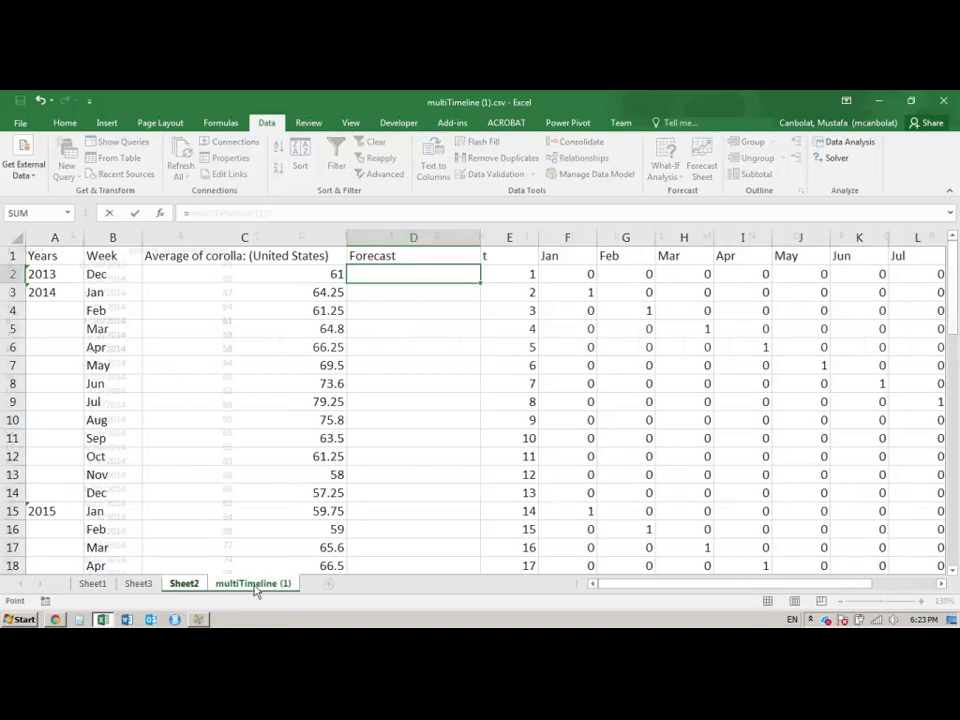
click(253, 583)
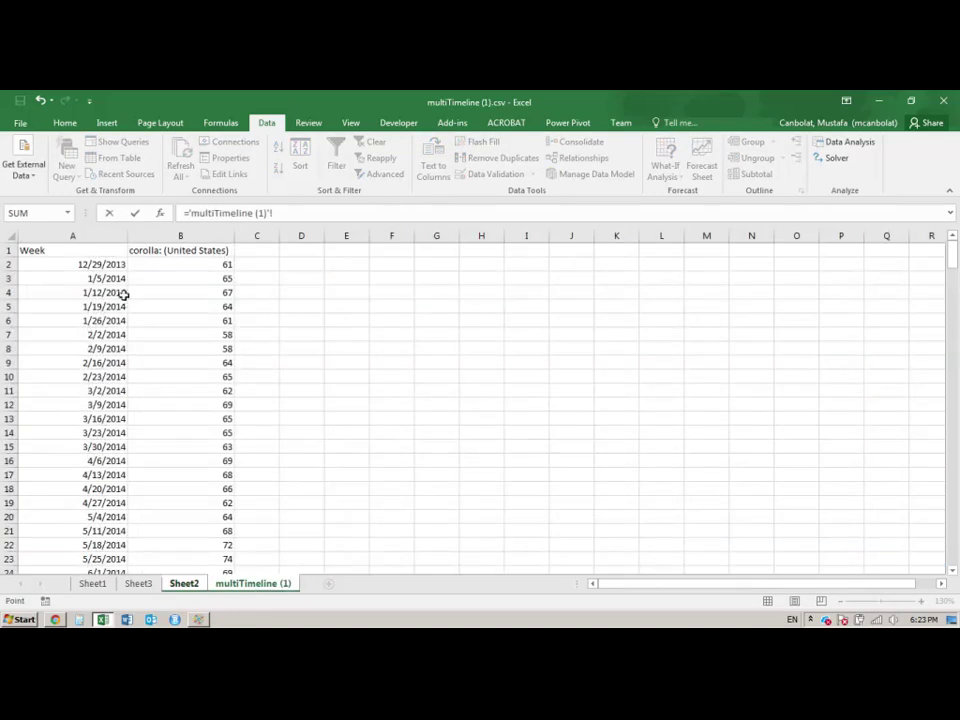
click(92, 583)
click(138, 583)
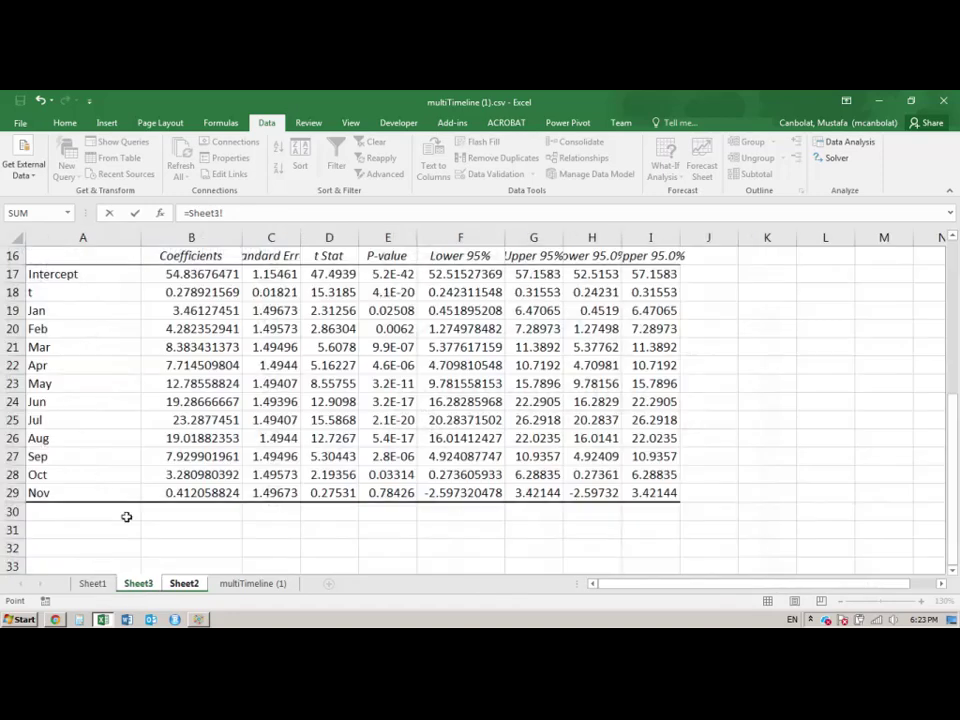
click(200, 274)
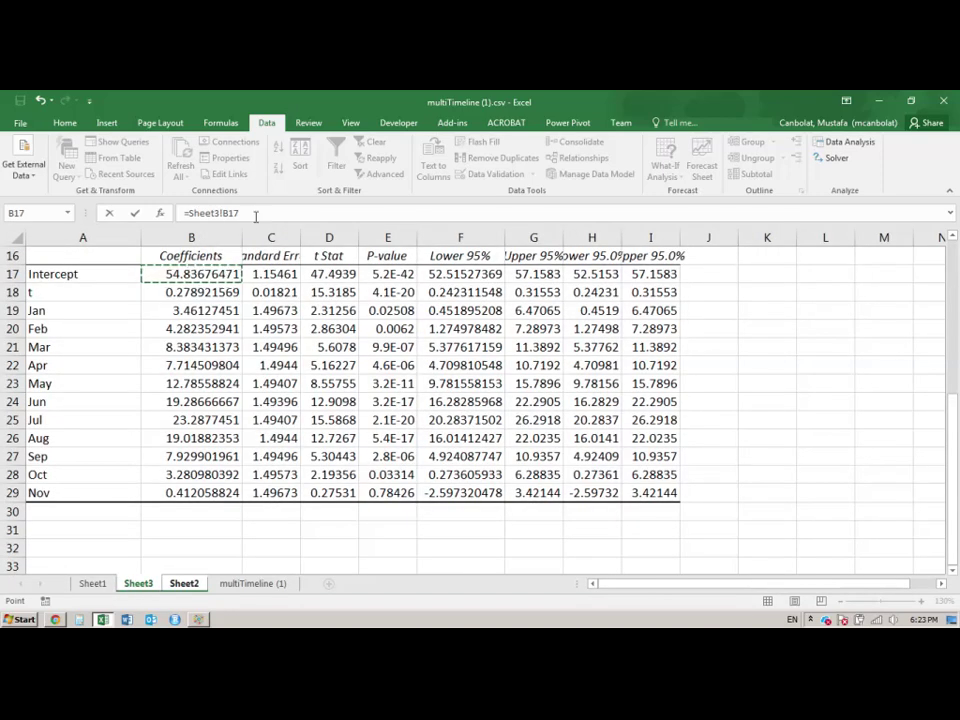
click(258, 212)
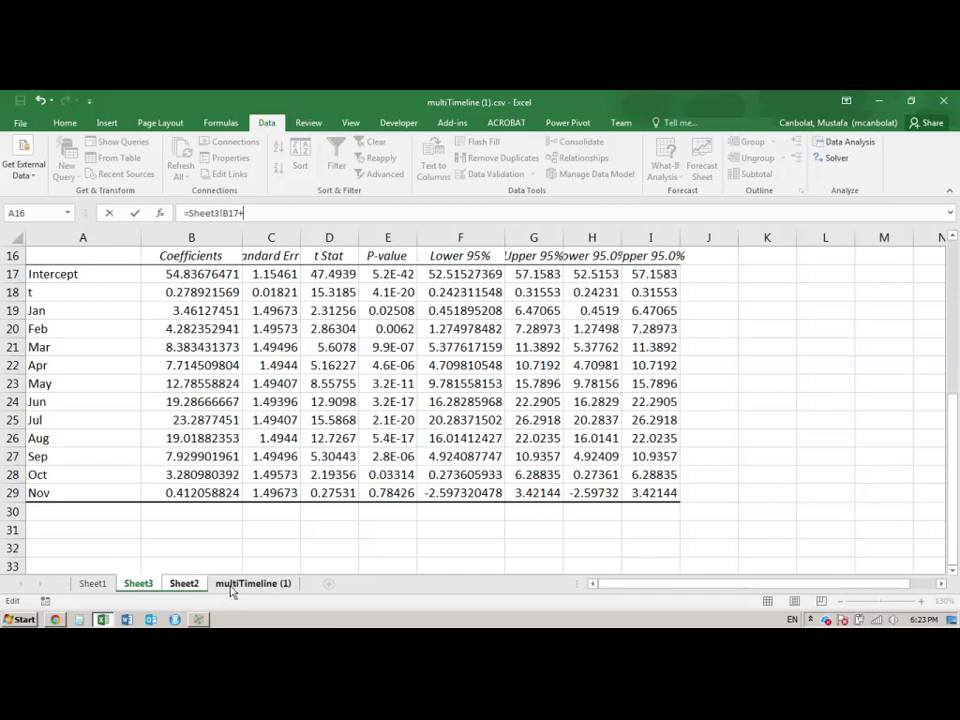
click(90, 583)
click(134, 585)
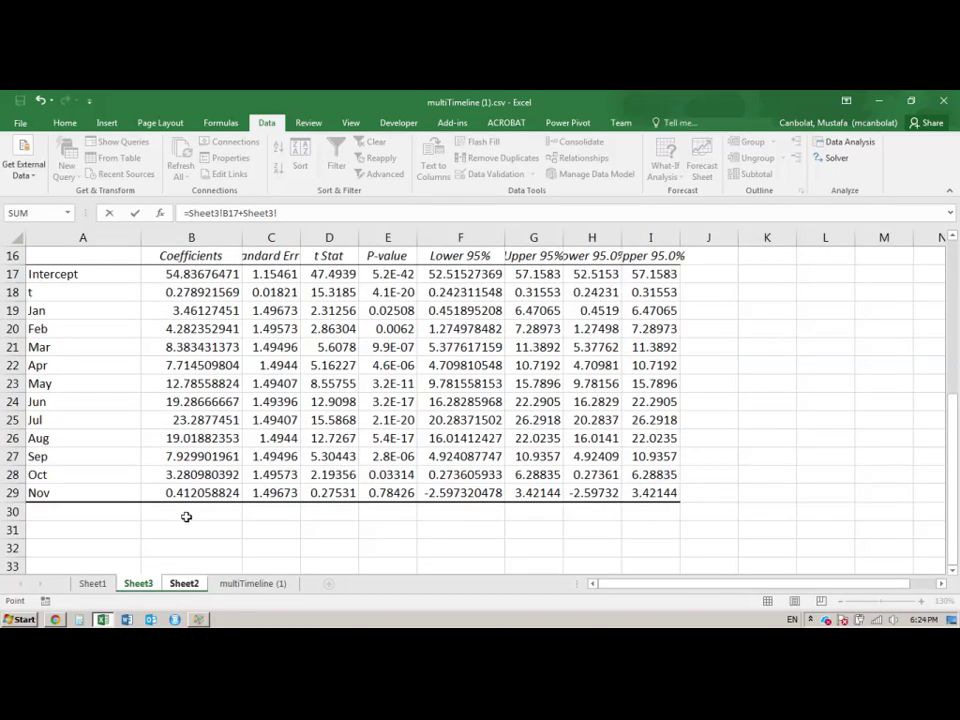
click(188, 583)
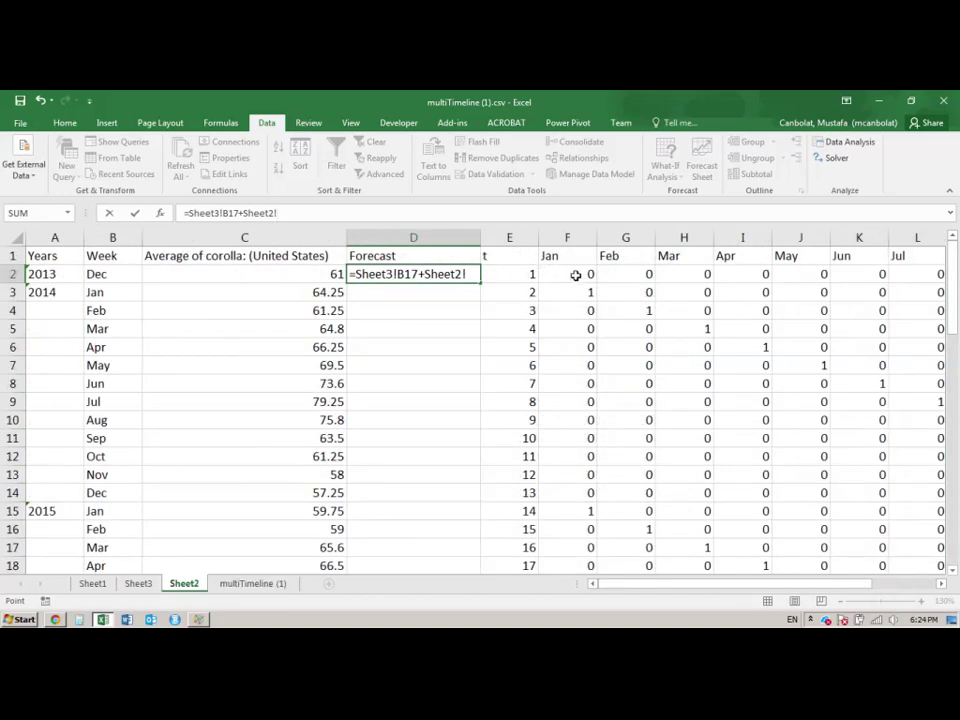
mouse_move(647, 583)
mouse_down()
mouse_move(707, 596)
mouse_move(640, 597)
mouse_up()
drag(244, 213, 293, 214)
key(BackSpace)
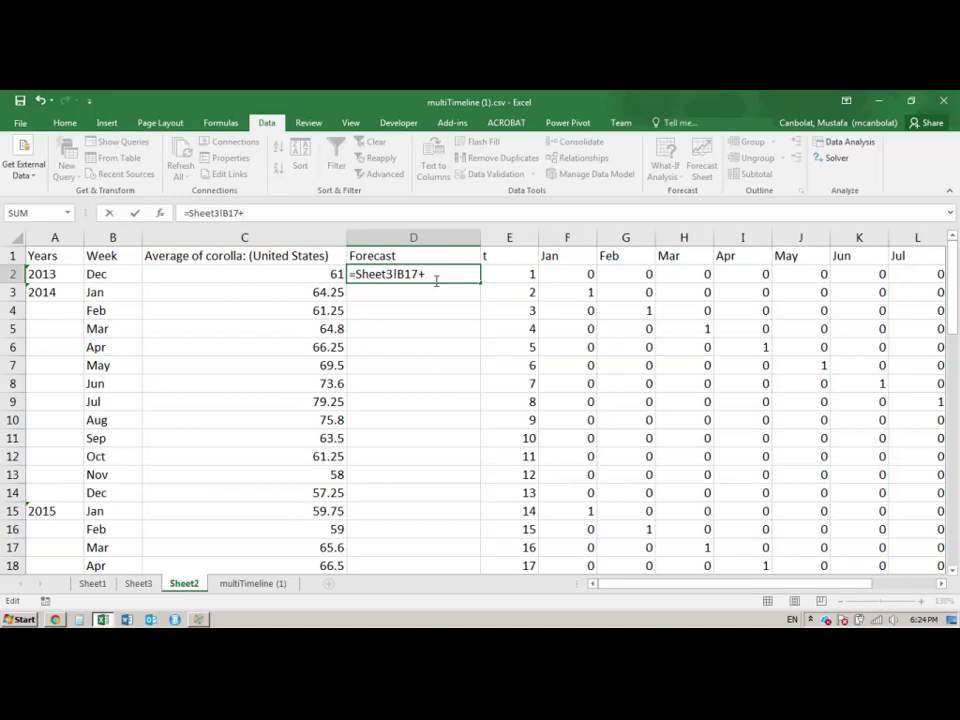
Step: Extend the D2 forecast formula with MMULT of the t and month dummies in E2:P2 and the Sheet3 coefficients B18:B29
text(MMULK)
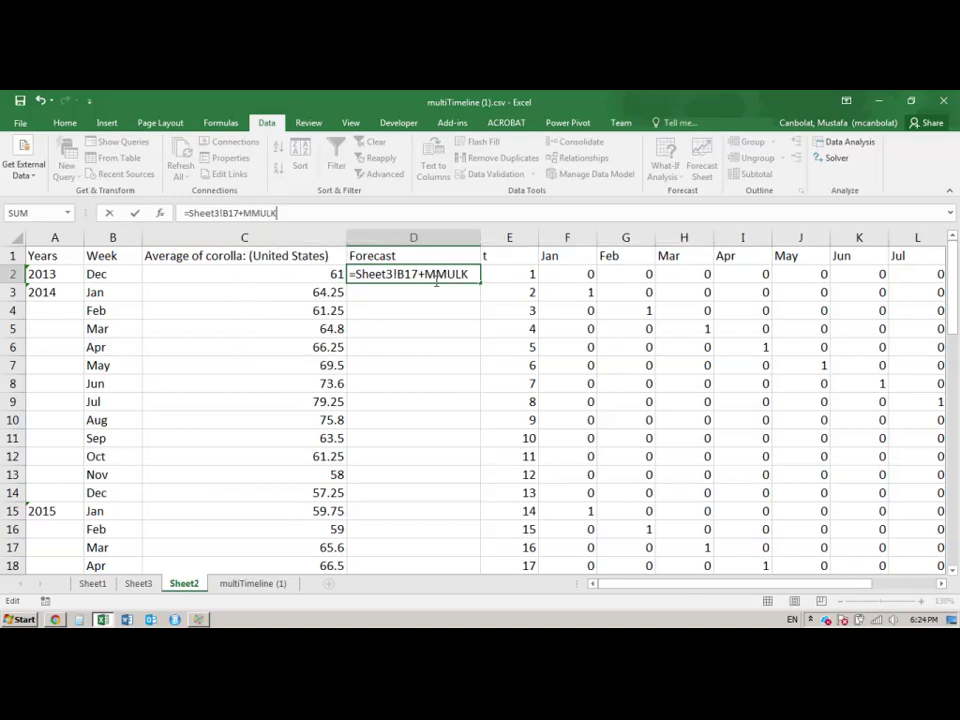
key(BackSpace)
text(T)
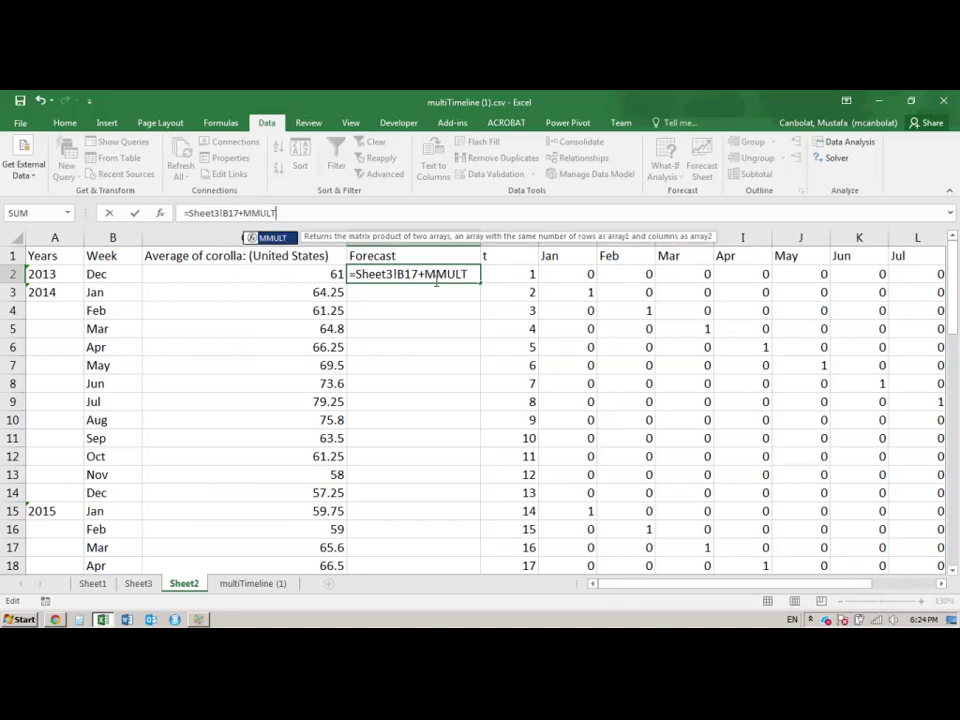
text(()
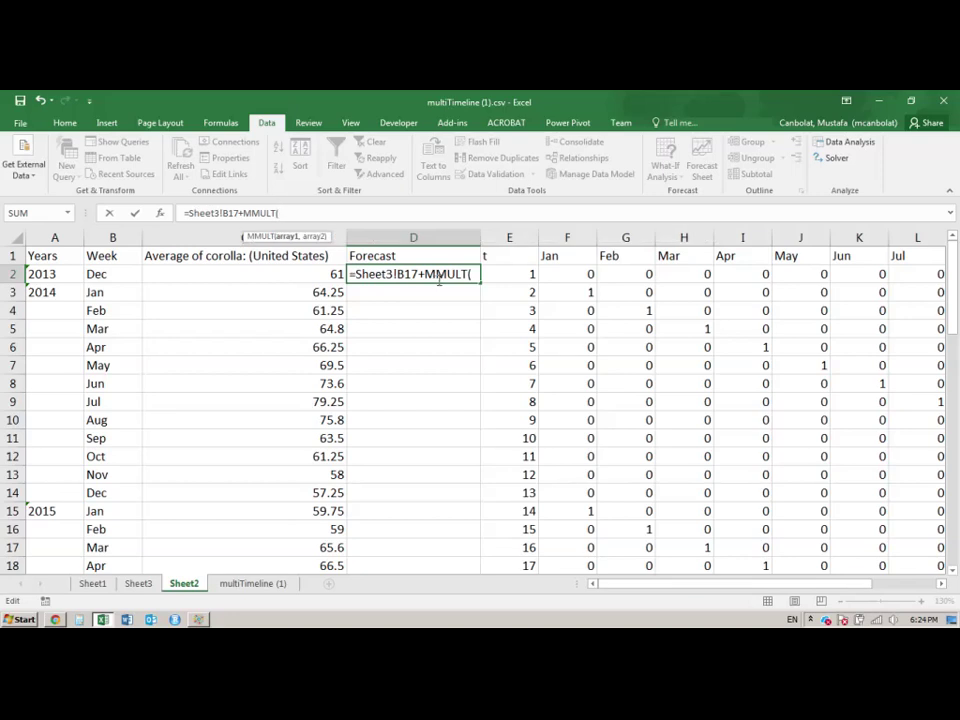
drag(510, 273, 815, 272)
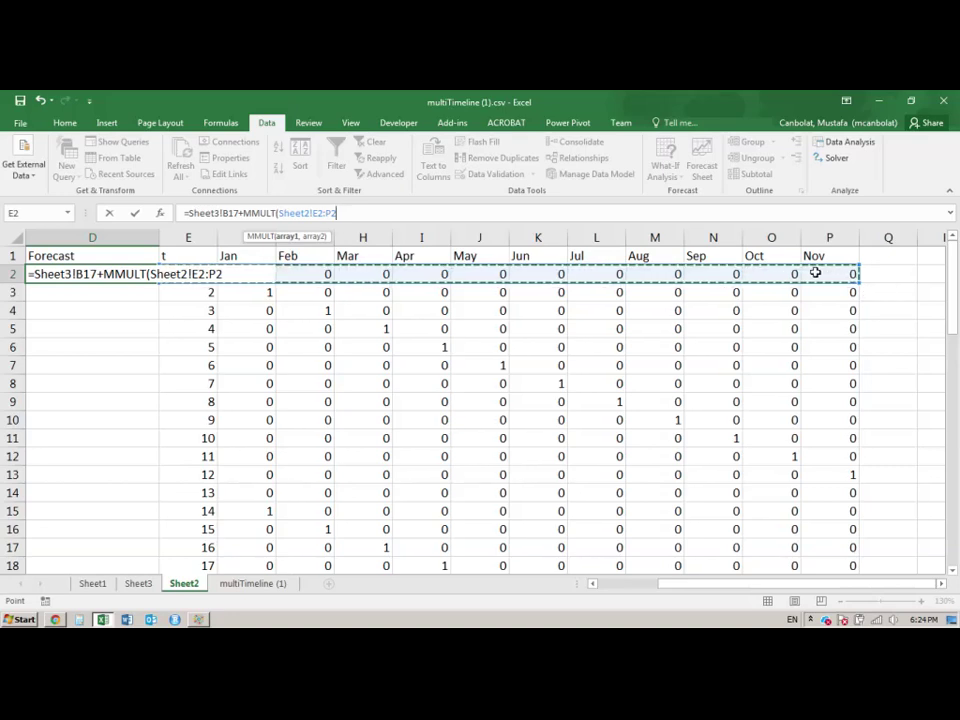
text(,)
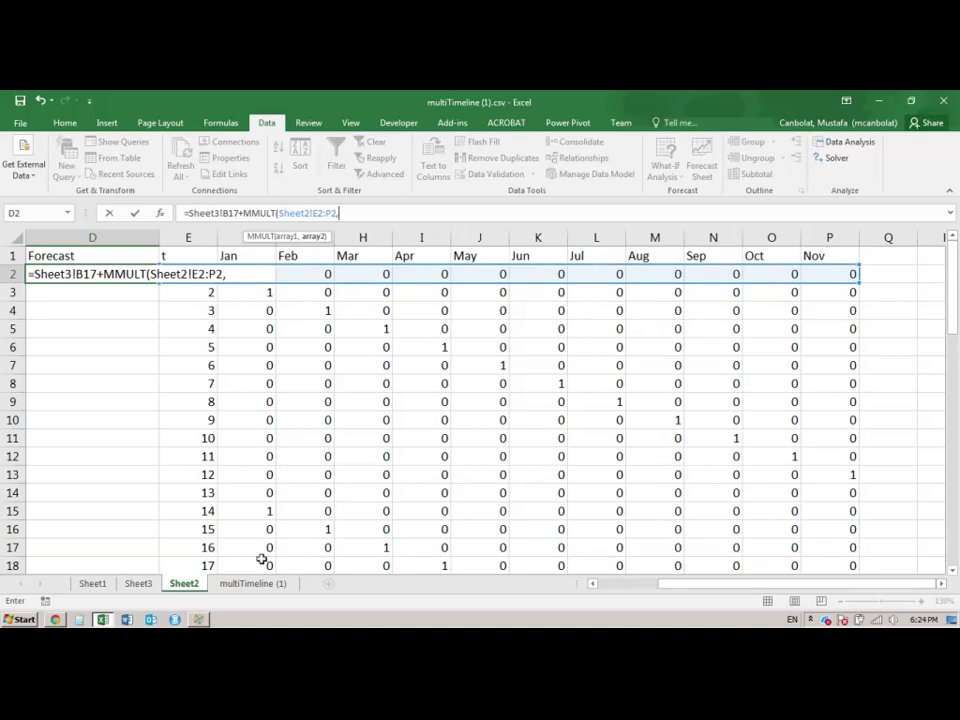
click(135, 584)
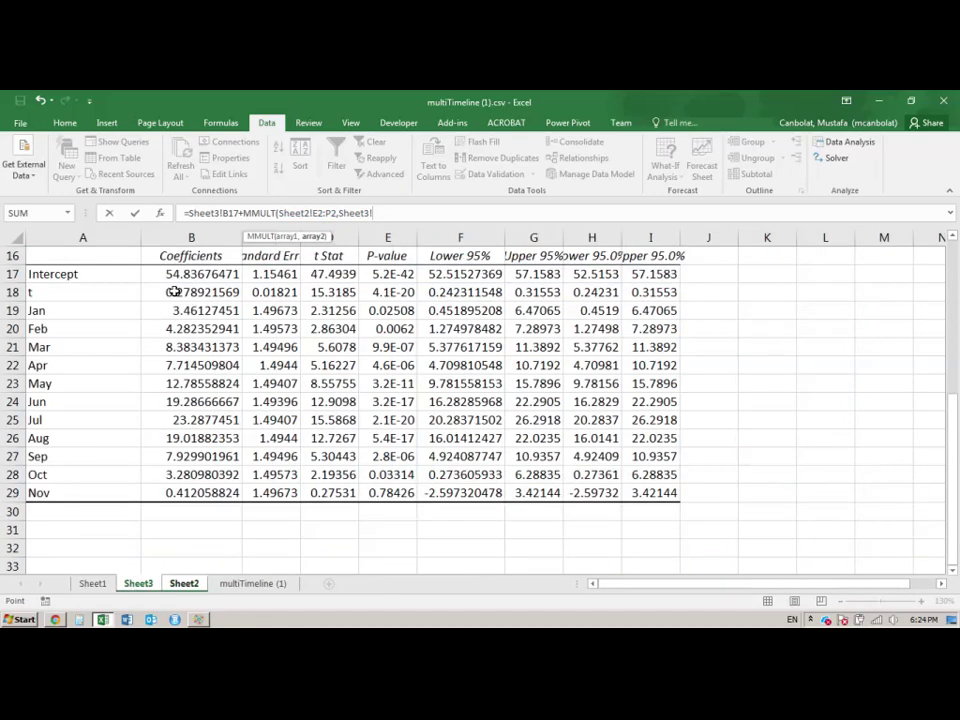
drag(174, 292, 182, 481)
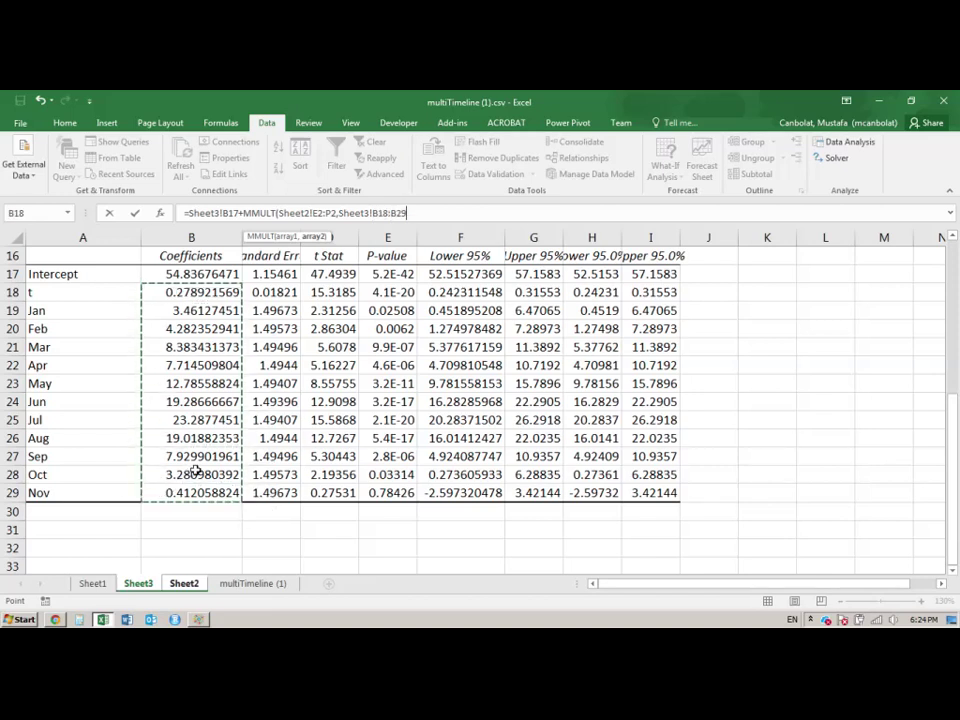
Step: Make the Sheet3 references $B$17 and $B$18:$B$29 absolute in the D2 formula, close its parenthesis and enter it
click(228, 213)
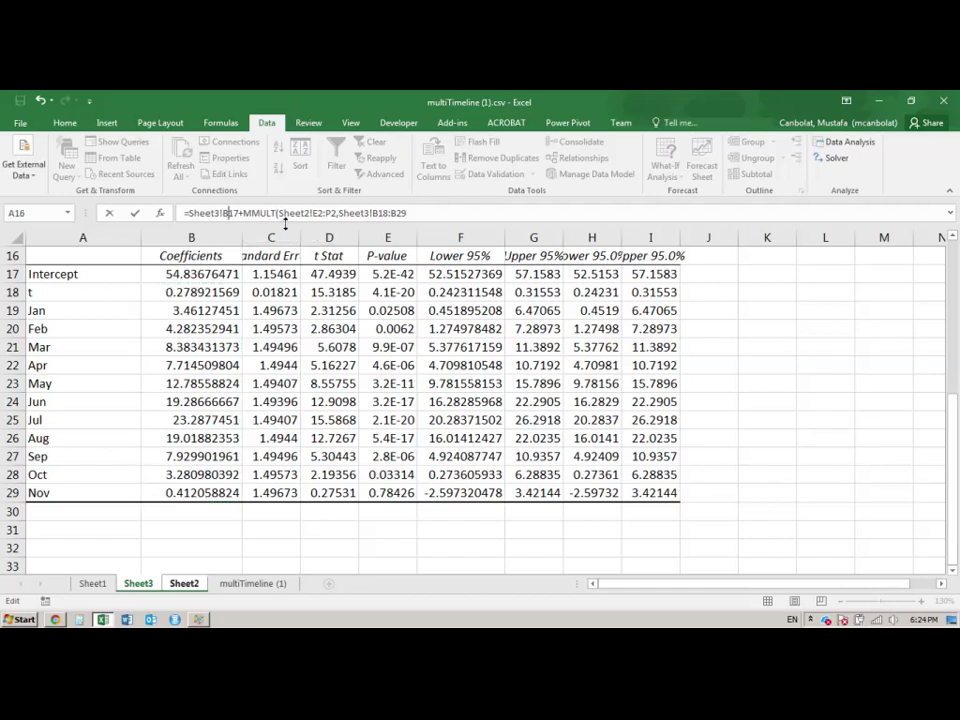
key(F4)
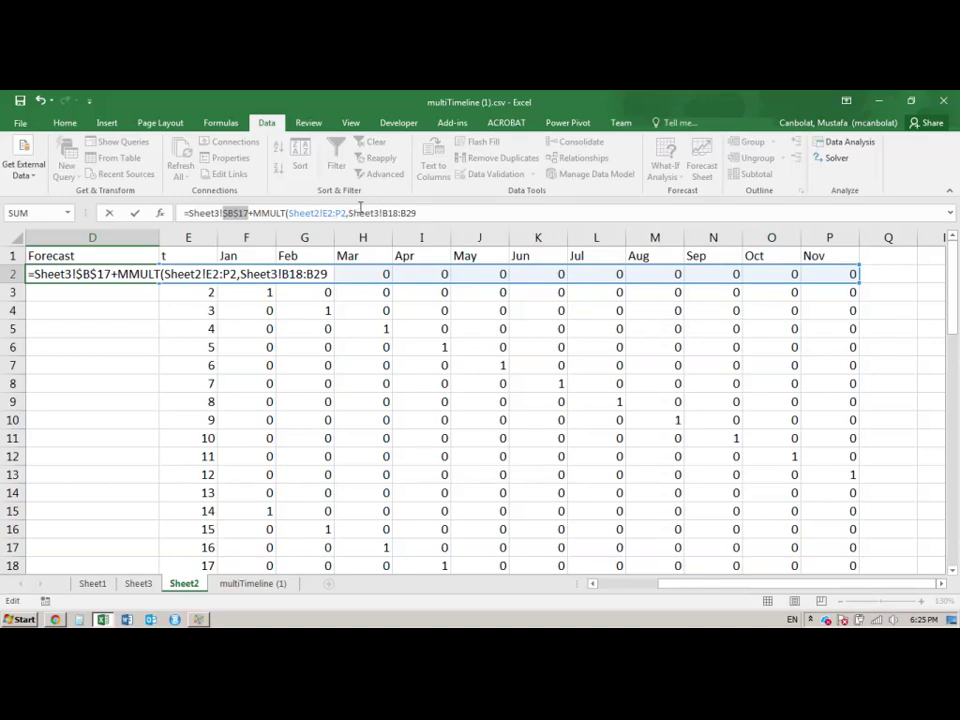
click(400, 213)
key(F4)
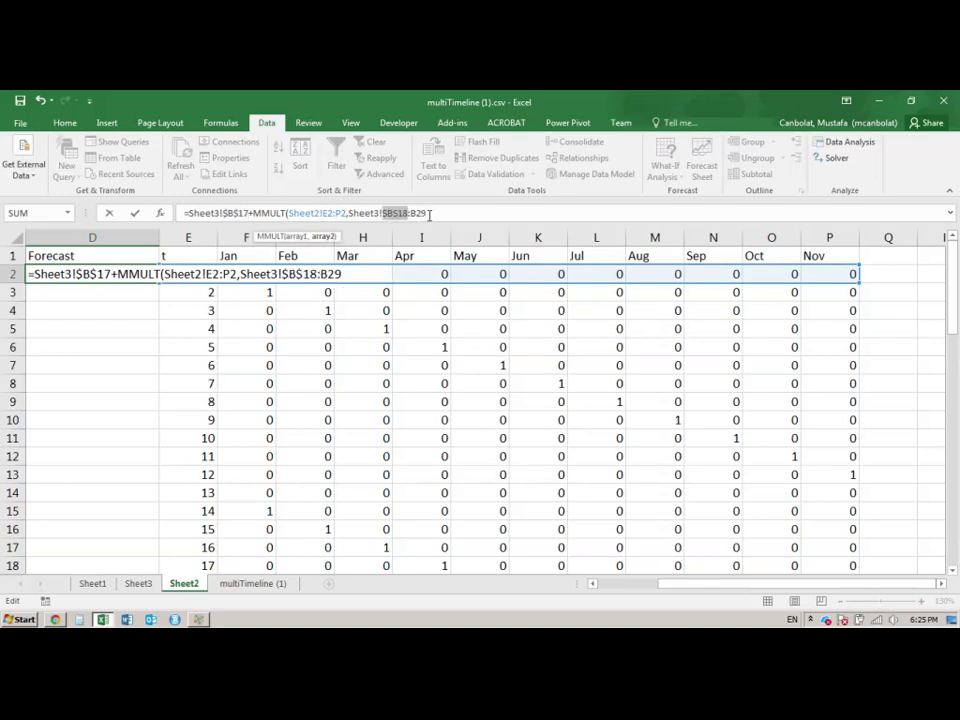
click(435, 213)
key(F4)
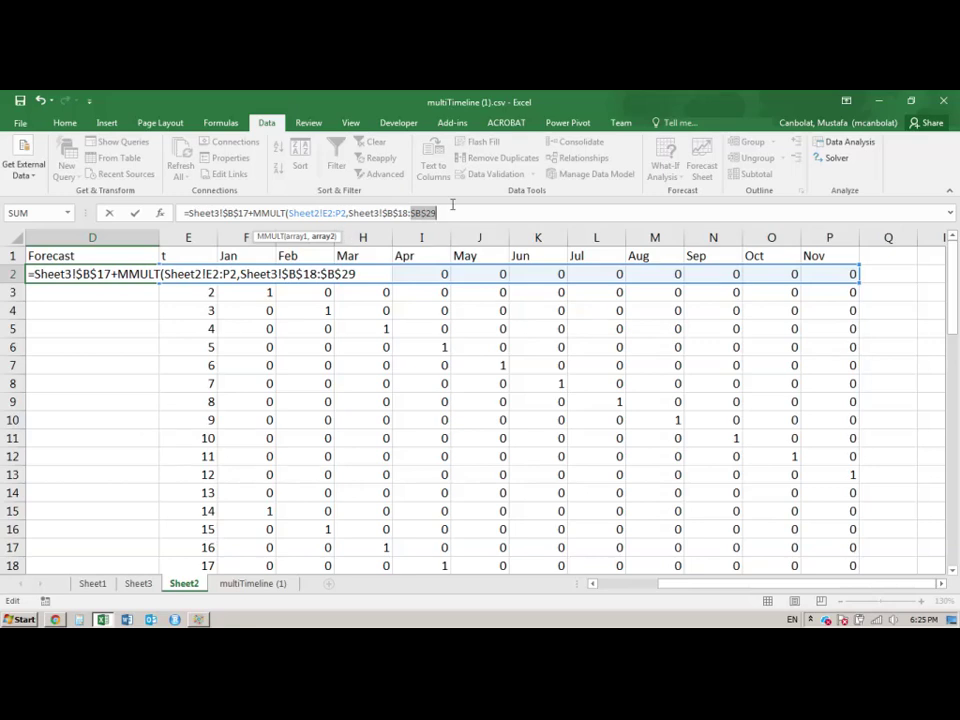
click(454, 212)
click(454, 212)
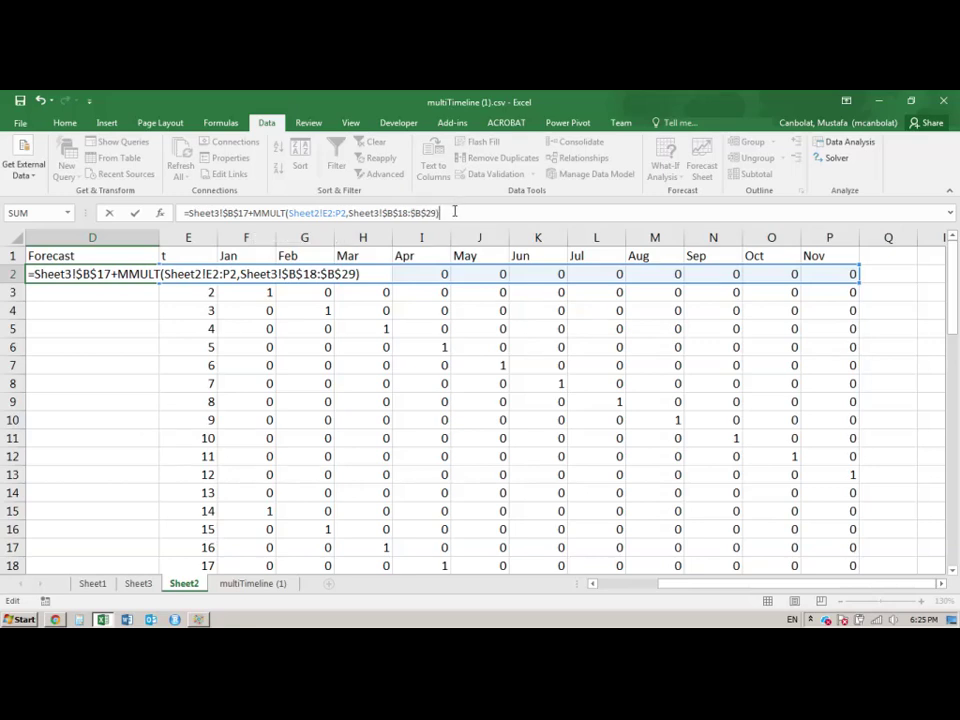
key(Return)
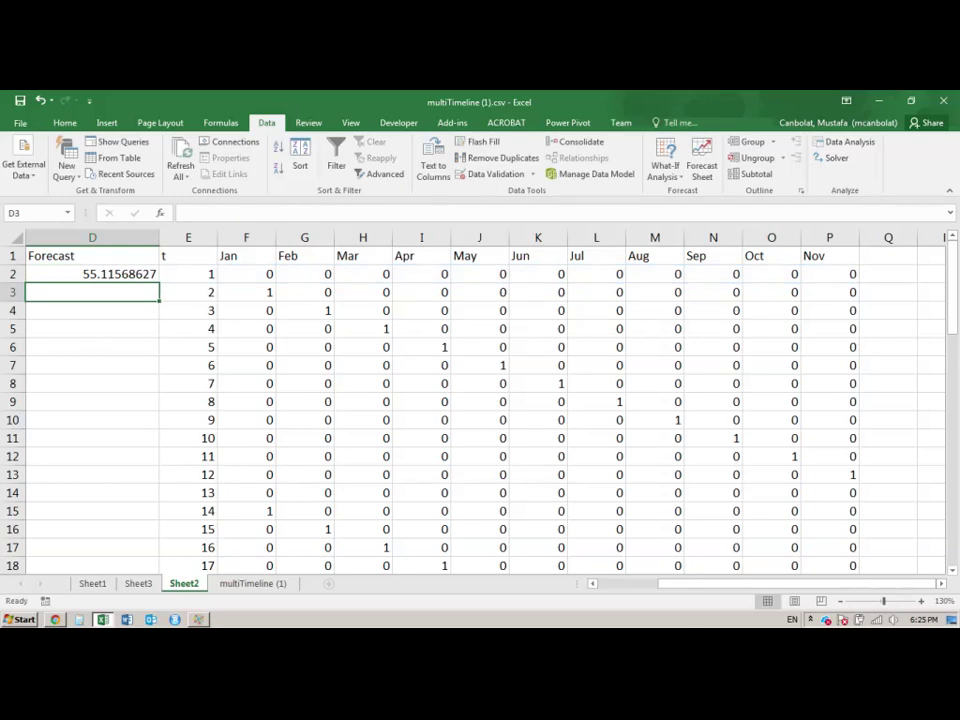
Step: Fill the D2 forecast formula down the Forecast column to the last data row, D62
drag(700, 593, 589, 593)
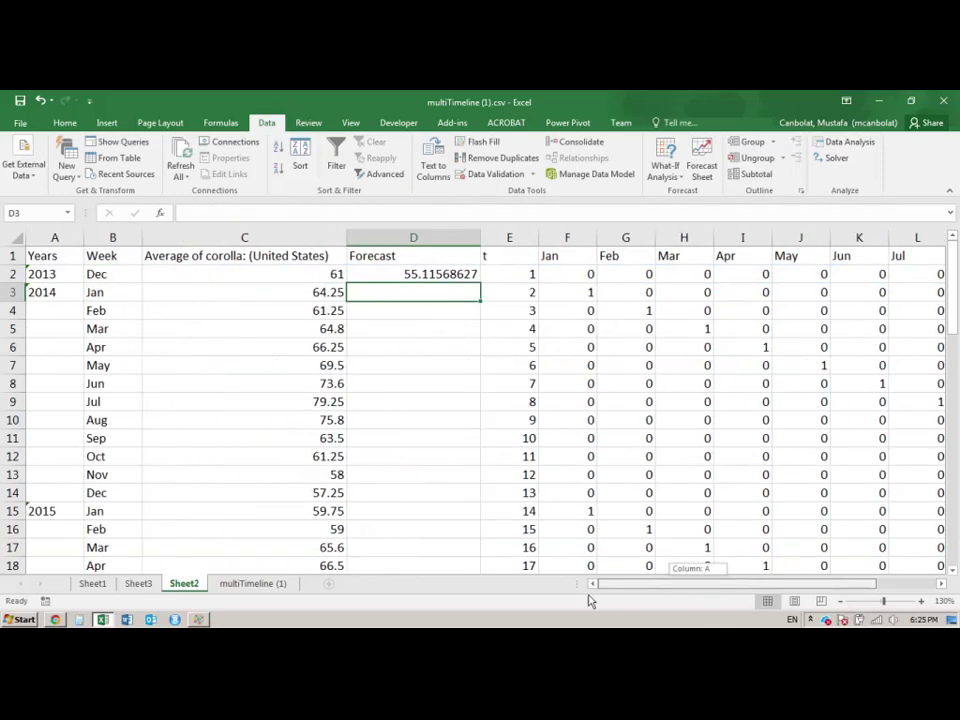
click(433, 273)
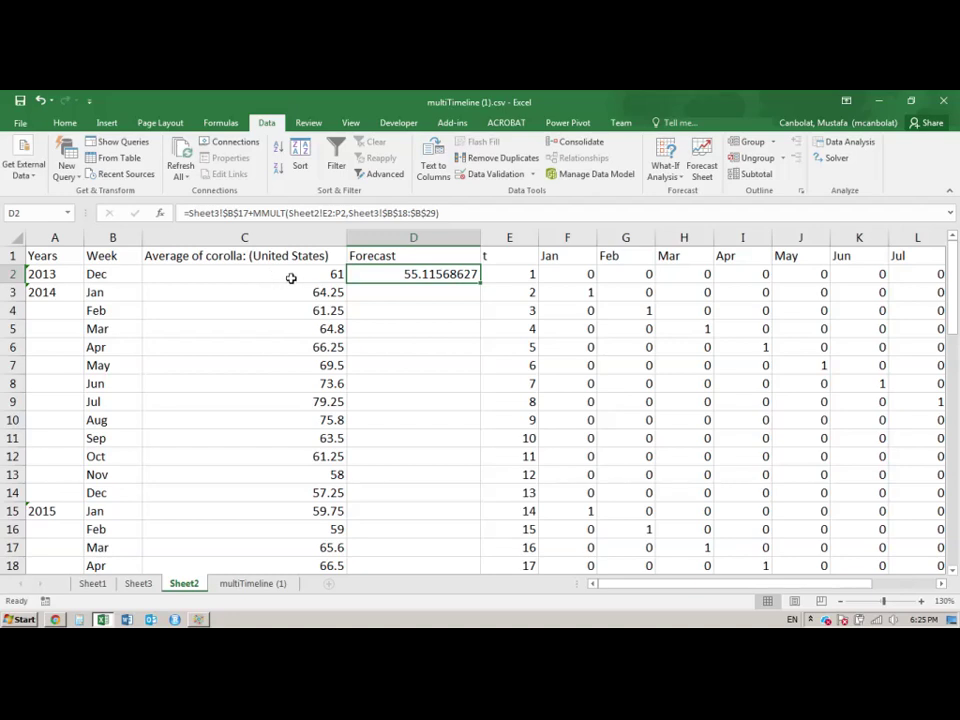
click(291, 277)
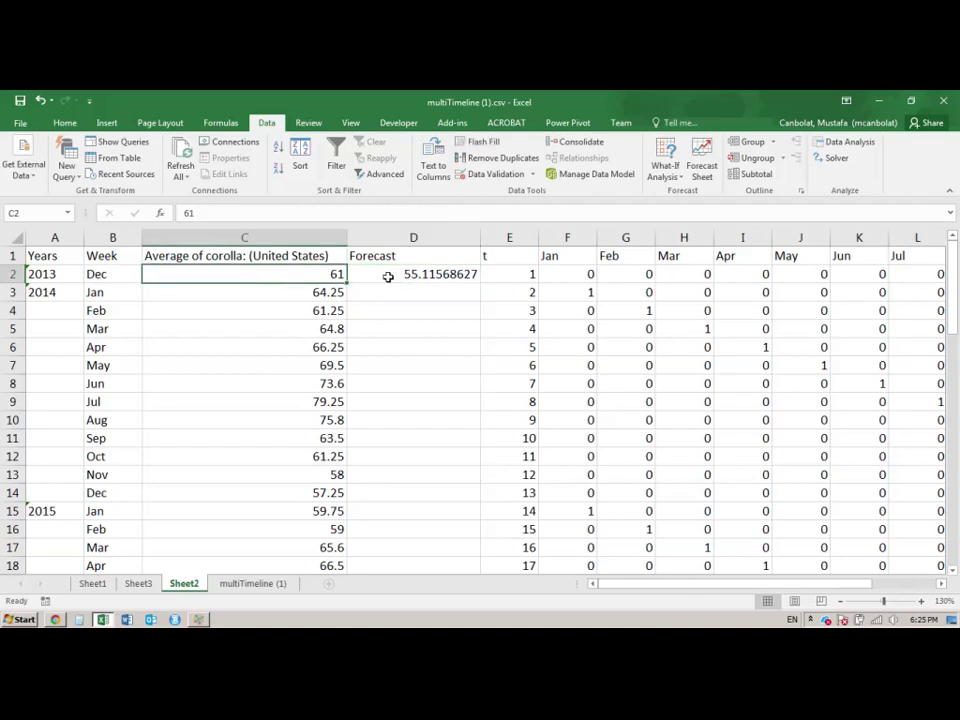
click(395, 275)
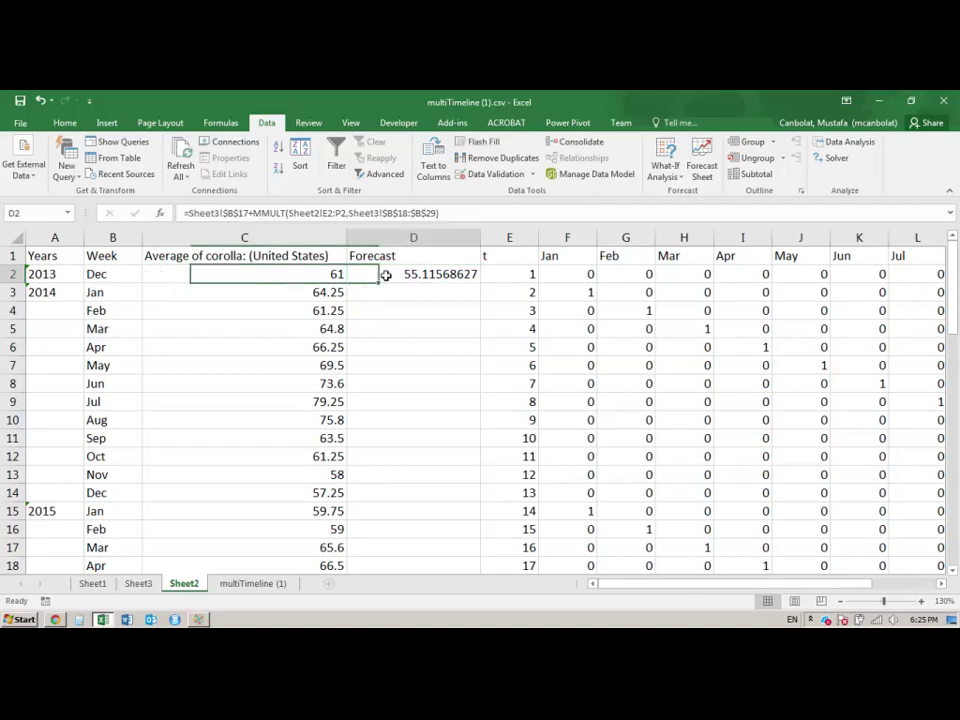
double_click(481, 285)
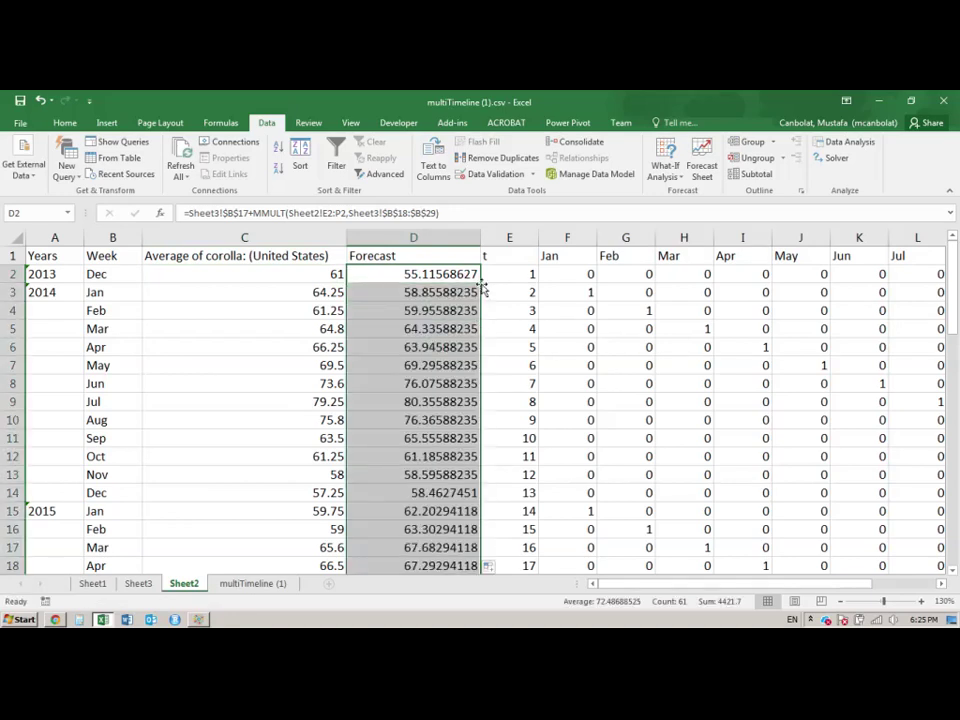
scroll(411, 343, down, 19)
scroll(411, 343, up, 19)
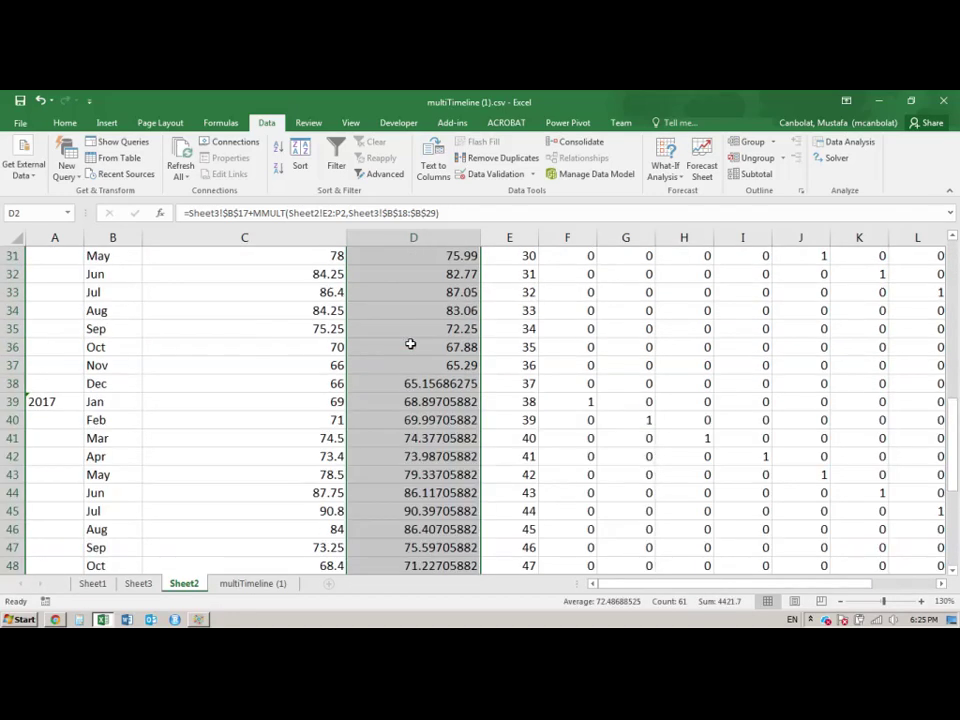
Step: Plot the corolla averages and forecasts in C1:D62 as a 2-D line chart for comparison, and delete the chart after viewing
drag(285, 259, 446, 256)
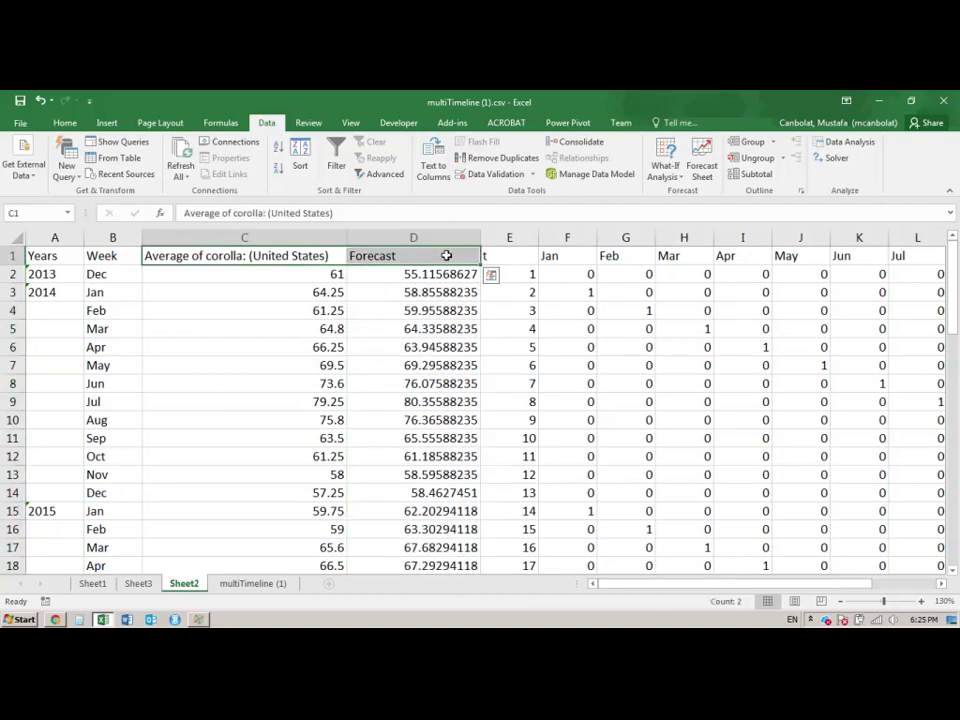
key(ctrl+shift+Down)
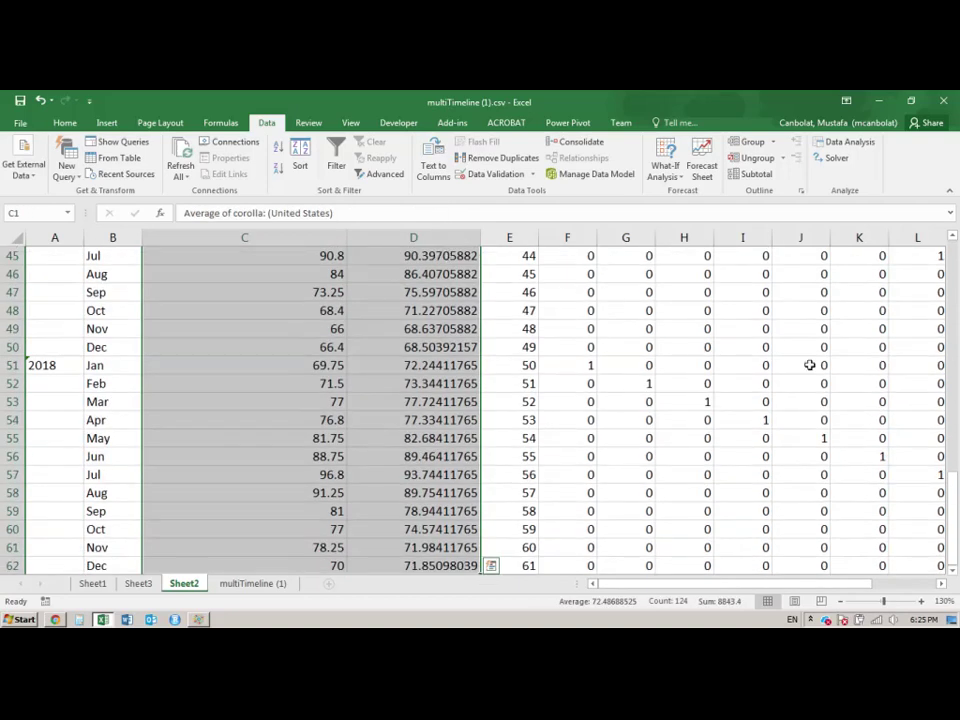
drag(952, 462, 950, 250)
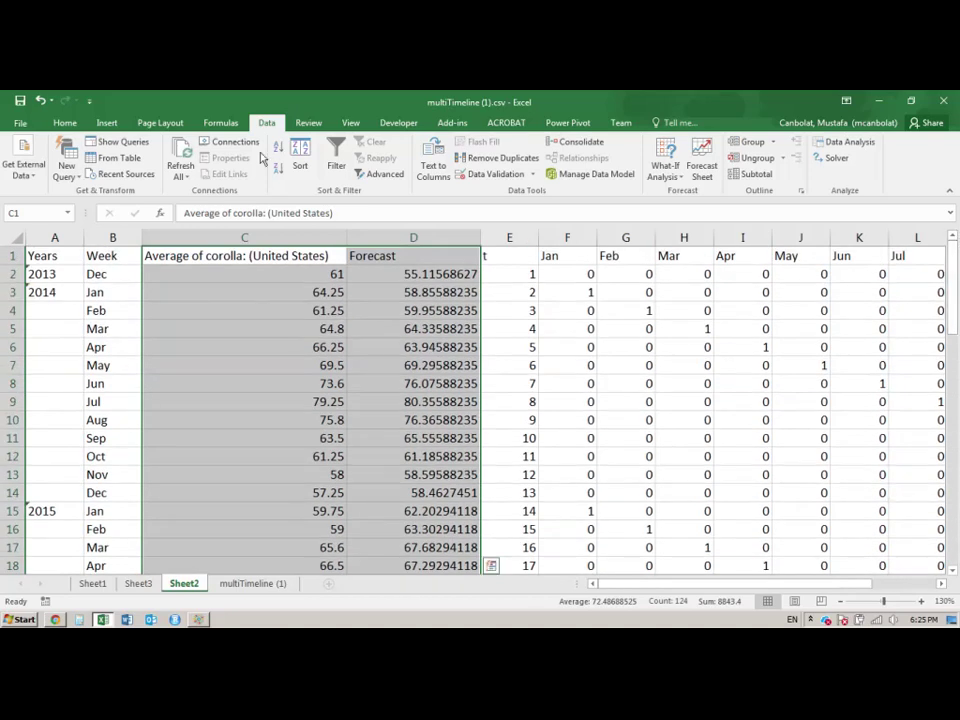
click(106, 122)
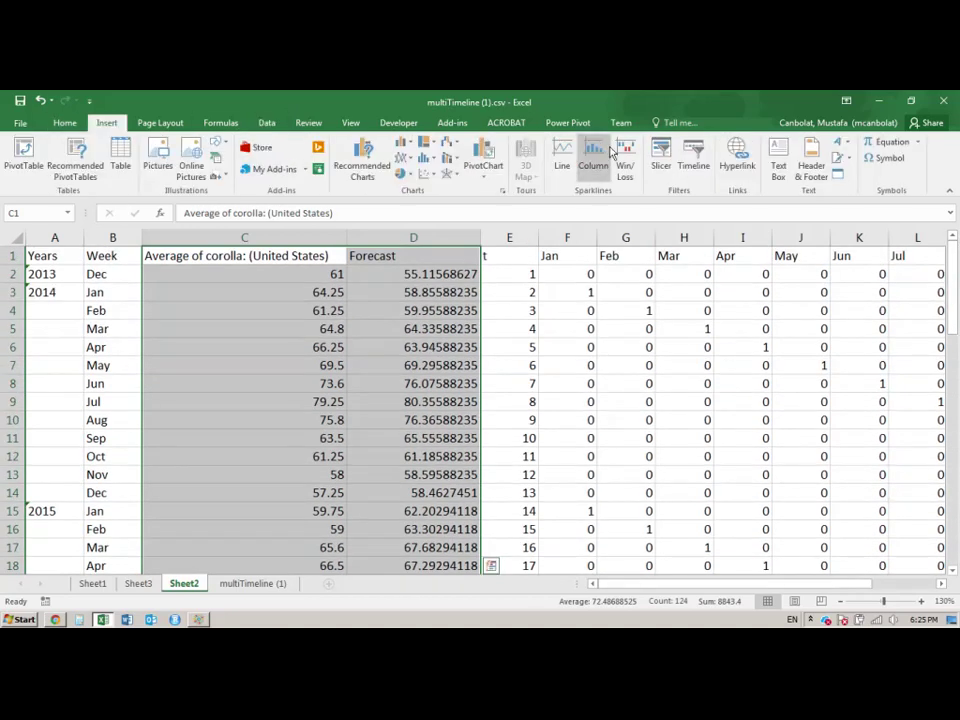
click(565, 163)
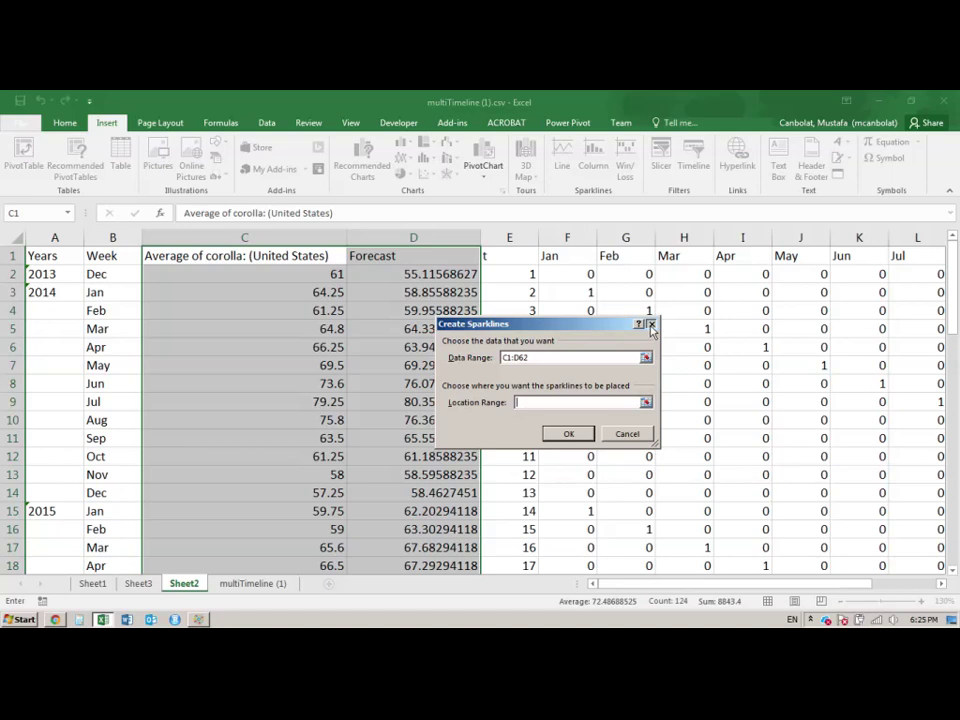
key(Escape)
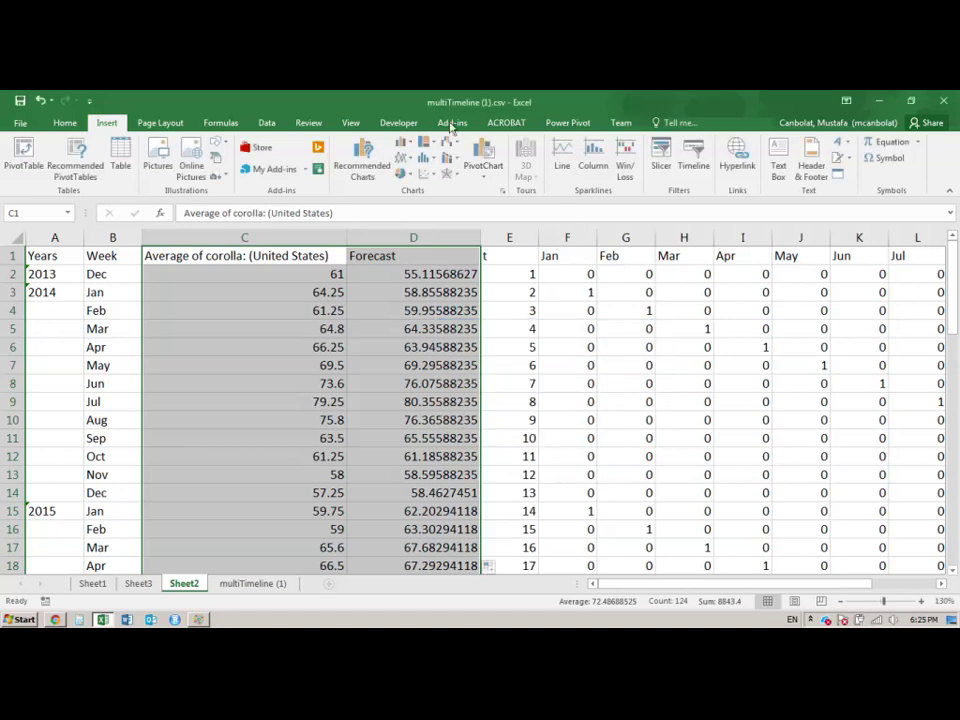
click(403, 160)
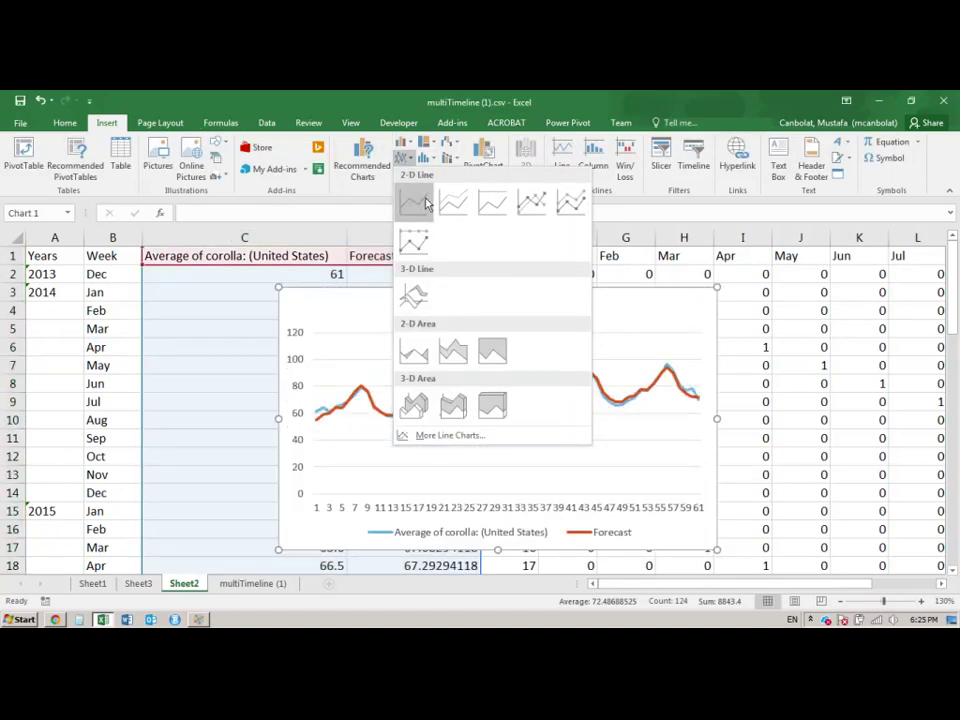
click(425, 204)
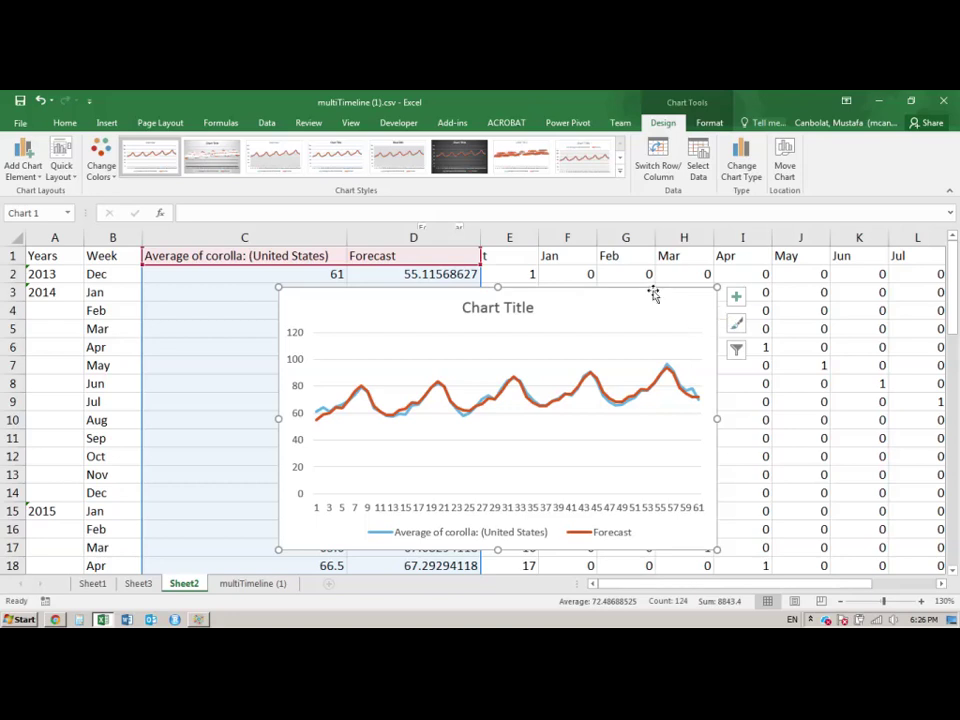
key(Delete)
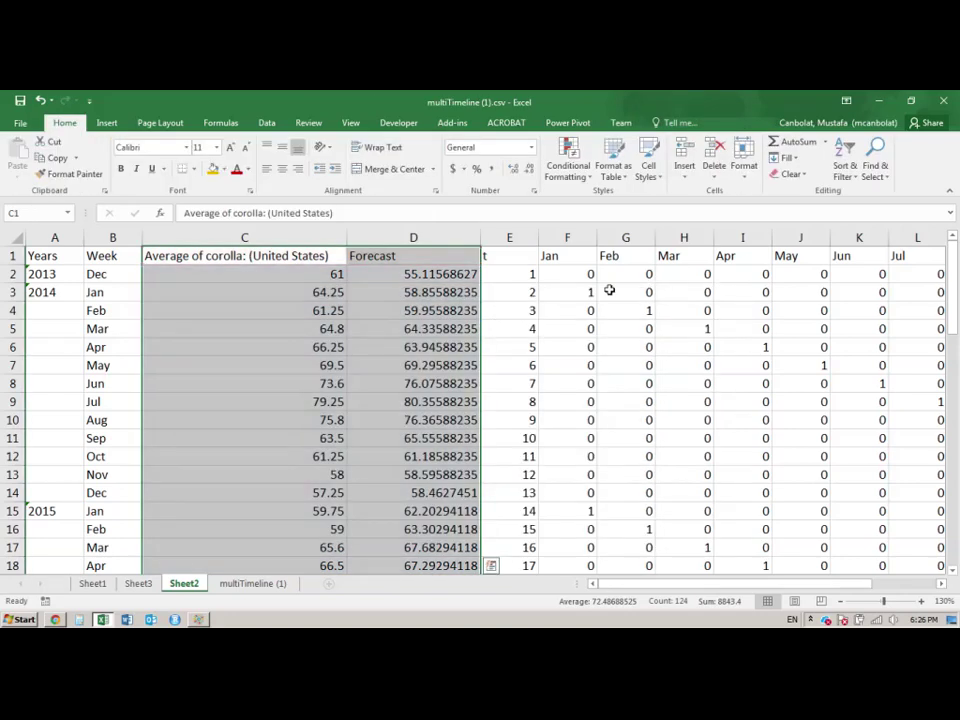
Step: Extend the t series from E61:E62 down to 73 in E74 to cover twelve more months
scroll(302, 382, down, 15)
scroll(330, 370, down, 7)
scroll(358, 358, up, 3)
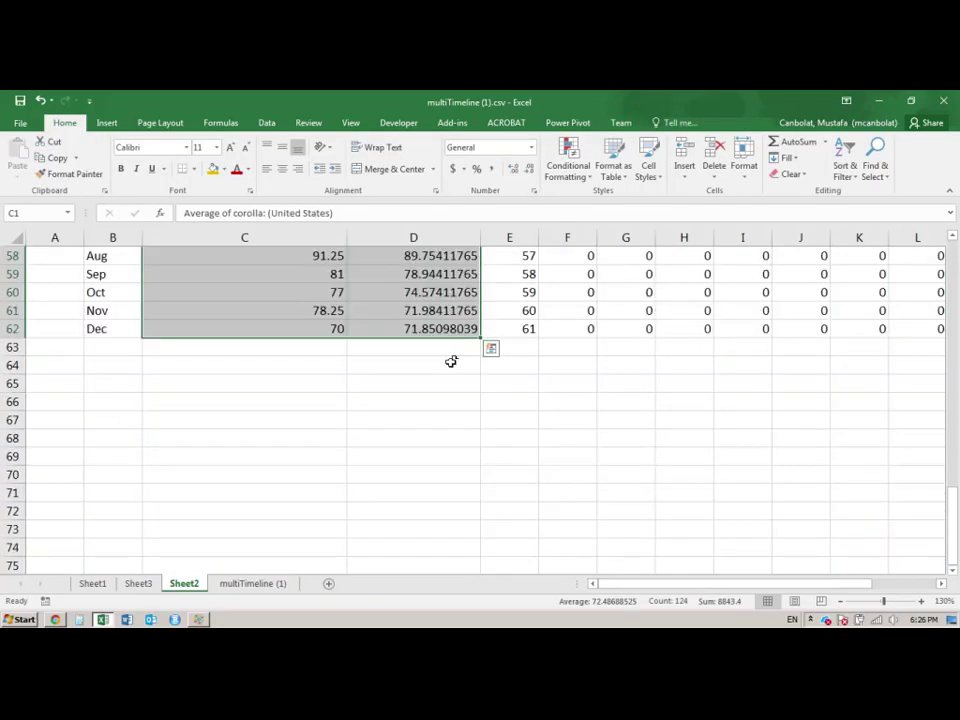
click(512, 315)
drag(514, 323, 538, 531)
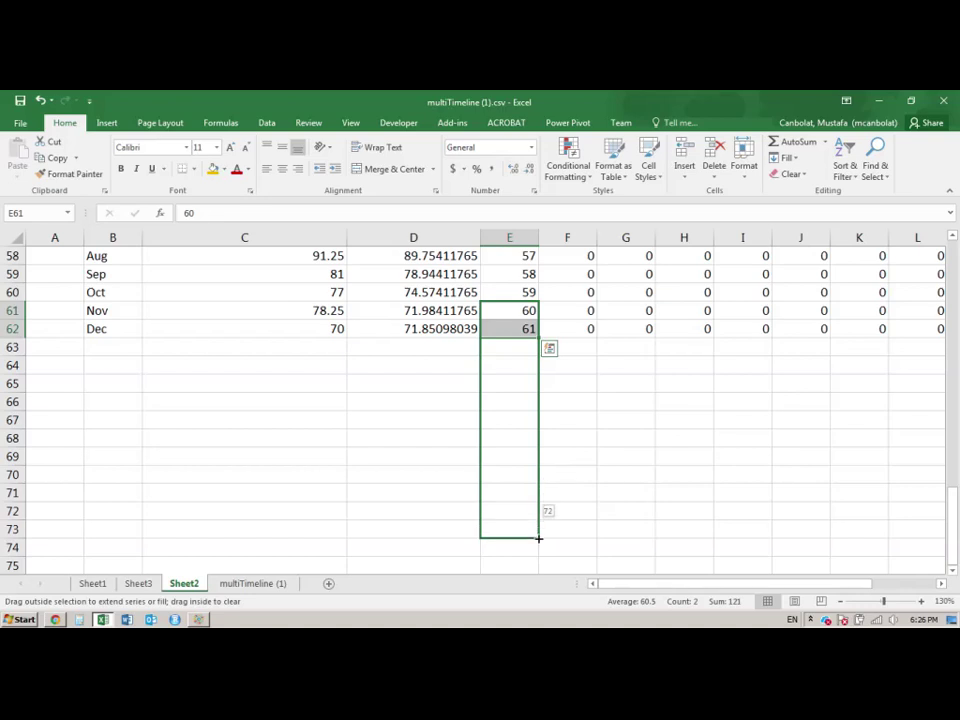
drag(538, 543, 540, 551)
scroll(88, 324, up, 2)
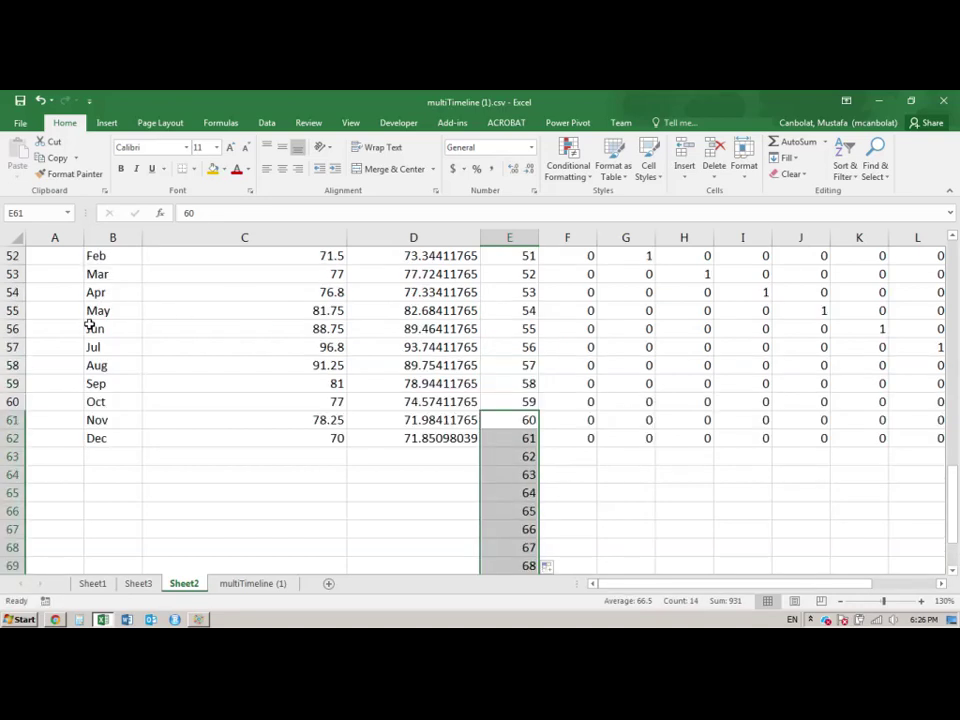
Step: Copy the 2018 year and month labels in A51:B62 to A63 and change the copied year in A63 to 2019
scroll(100, 405, up, 2)
drag(47, 343, 139, 498)
scroll(120, 507, down, 1)
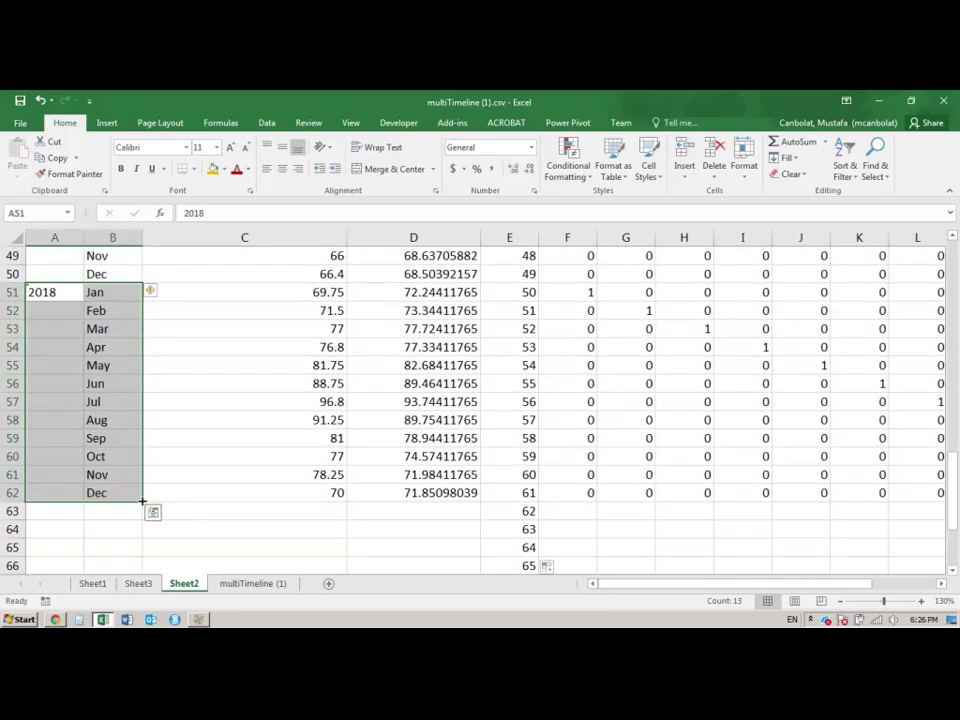
key(ctrl+c)
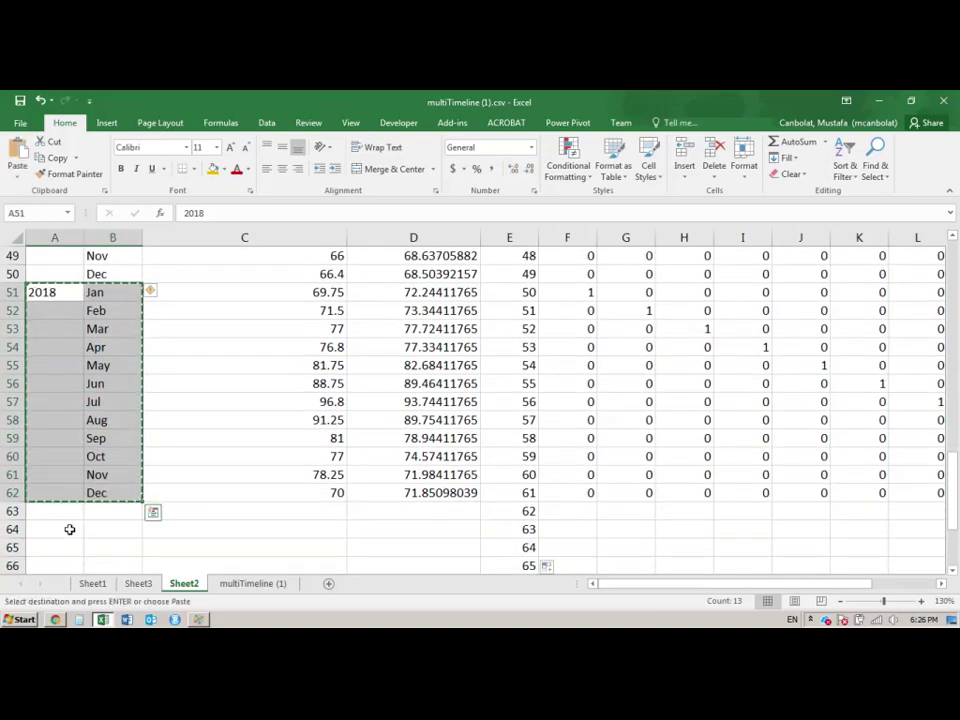
click(60, 514)
key(Return)
scroll(64, 456, down, 2)
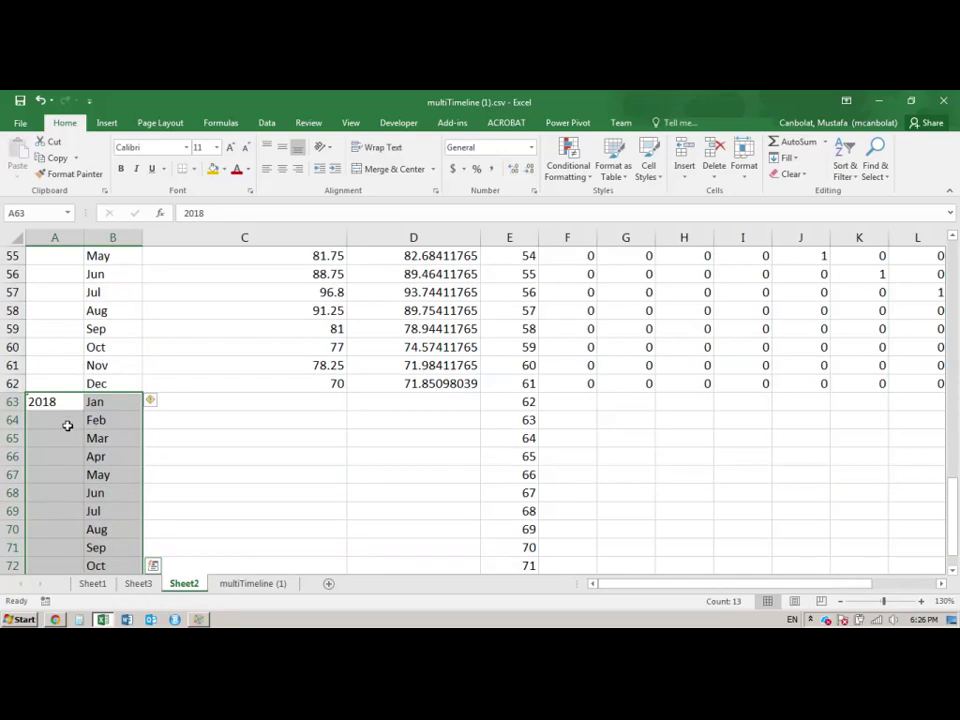
click(66, 400)
text(2019)
key(Return)
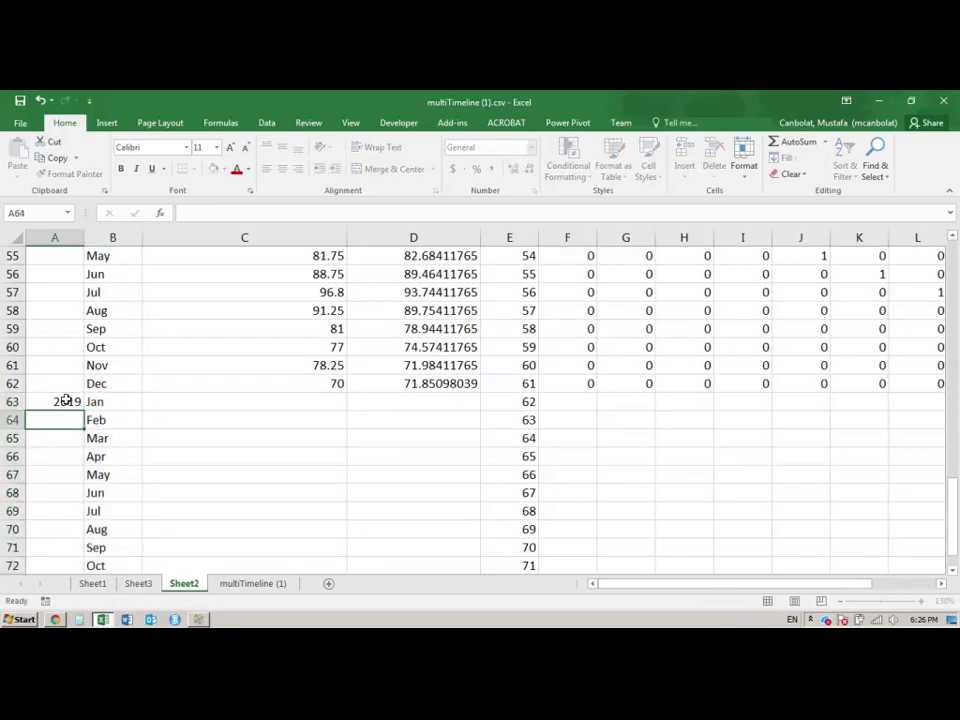
Step: Examine the added 2019 rows down to row 74, covering the month labels, t values, corolla average column and Forecast column
scroll(103, 401, down, 3)
click(94, 438)
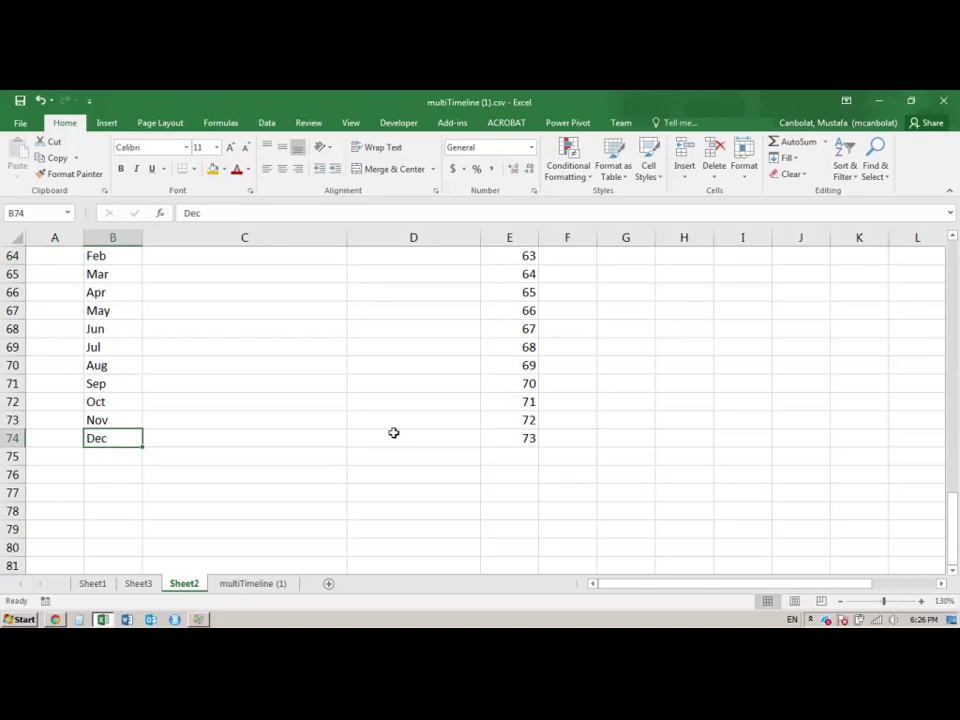
click(495, 440)
scroll(395, 408, up, 2)
scroll(395, 408, up, 1)
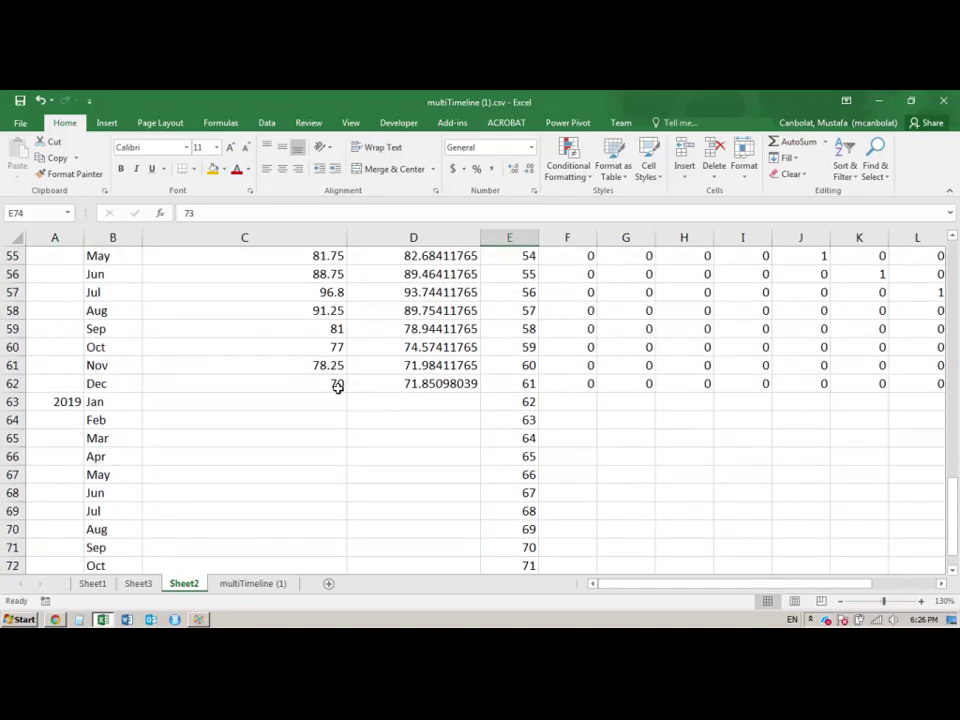
drag(285, 400, 298, 566)
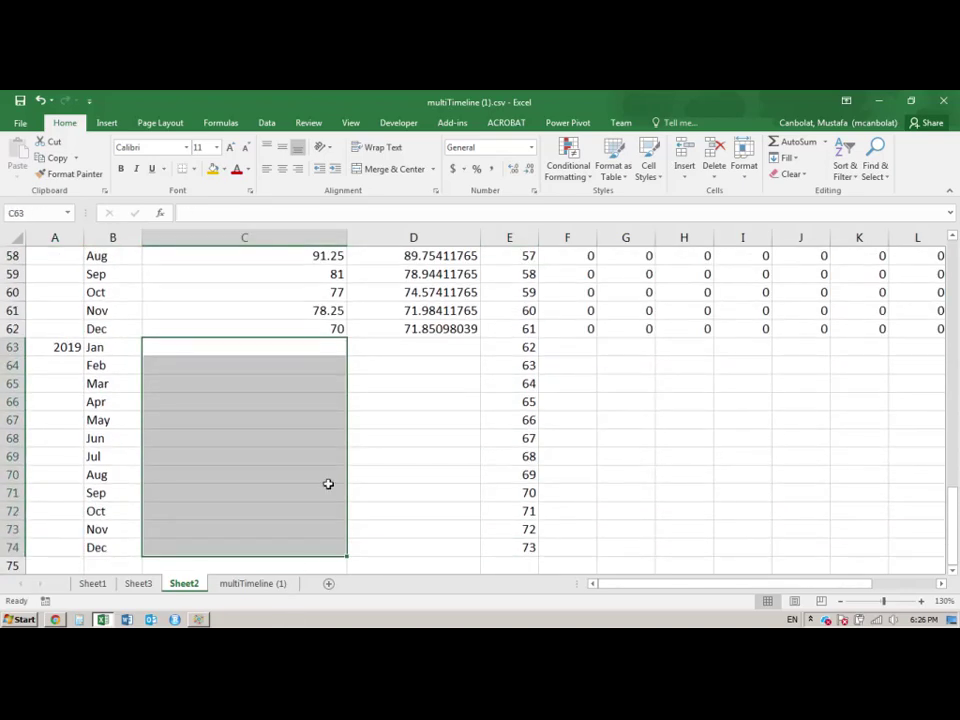
click(440, 344)
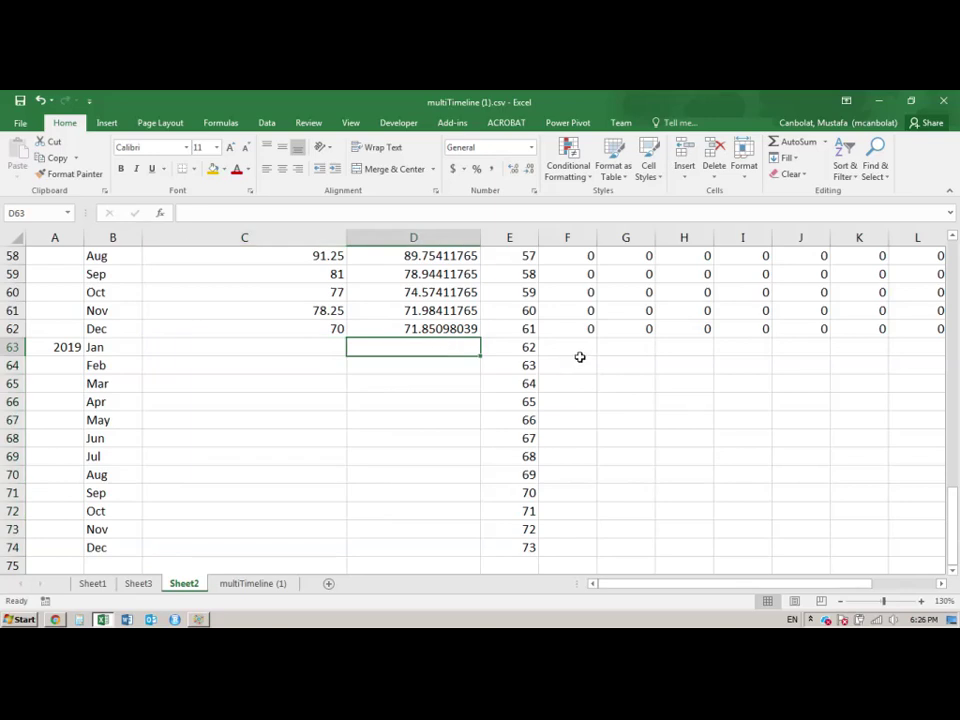
Step: Fill the month dummy formulas in F62:P62 down to row 74 to cover the 2019 months
scroll(591, 356, up, 1)
click(655, 584)
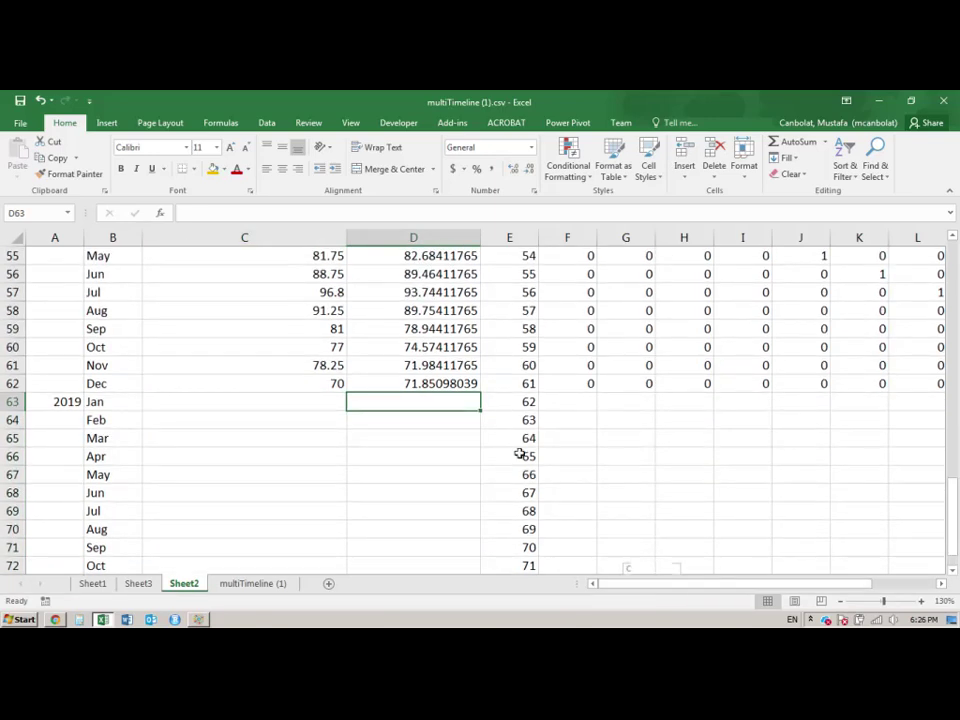
drag(643, 583, 724, 579)
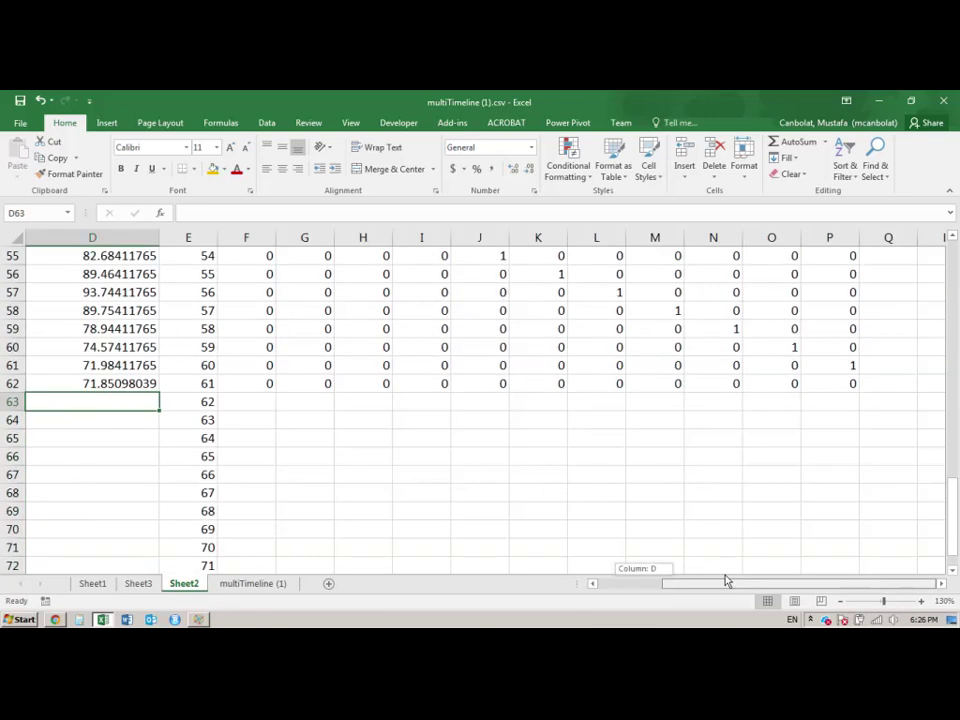
drag(280, 385, 700, 600)
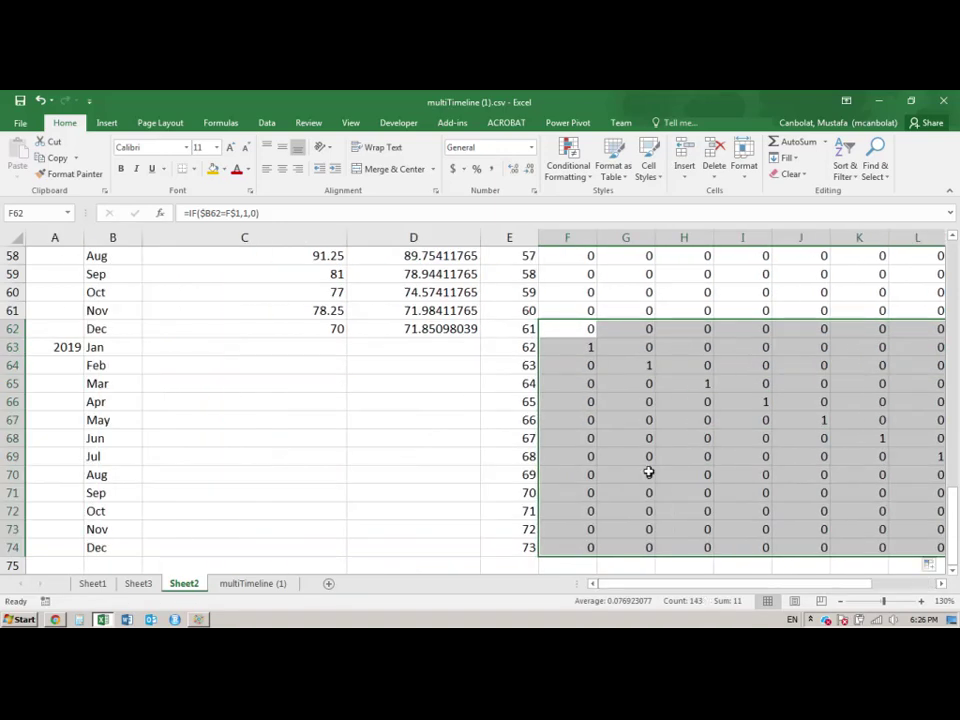
Step: Fill the D62 forecast formula down to D74 and plot C1:D74 as a 2-D line chart
click(452, 330)
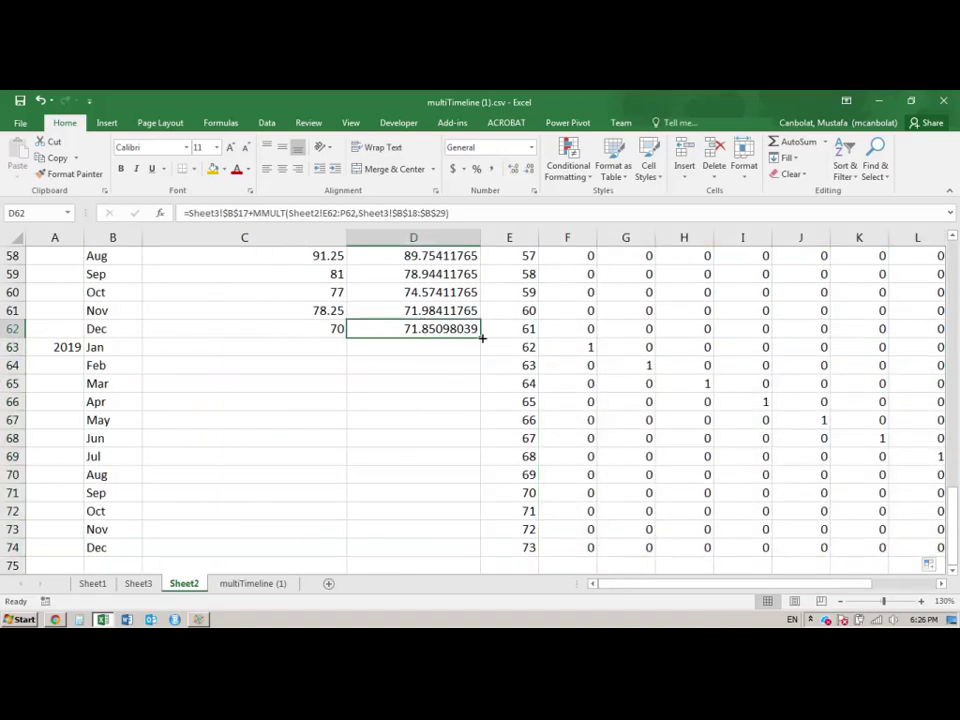
drag(480, 340, 206, 73)
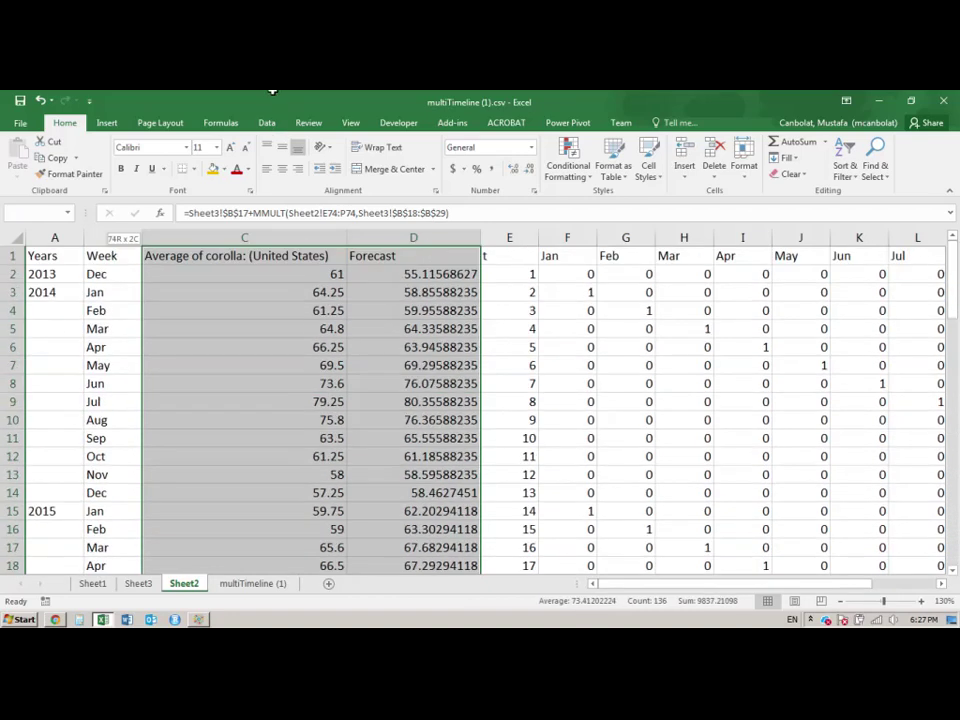
click(106, 122)
click(403, 158)
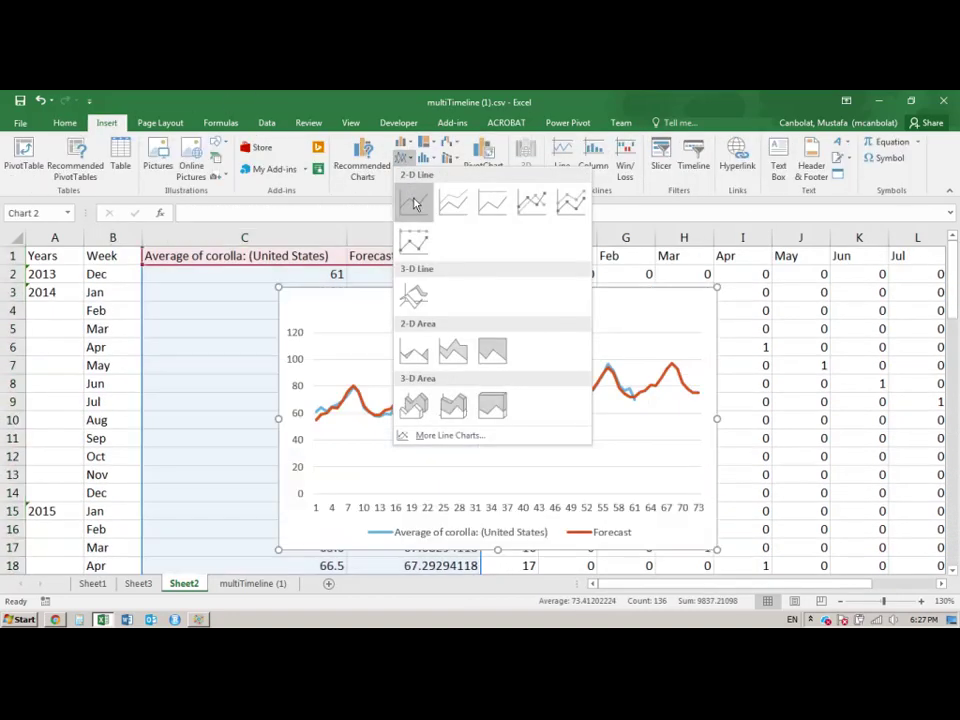
click(415, 204)
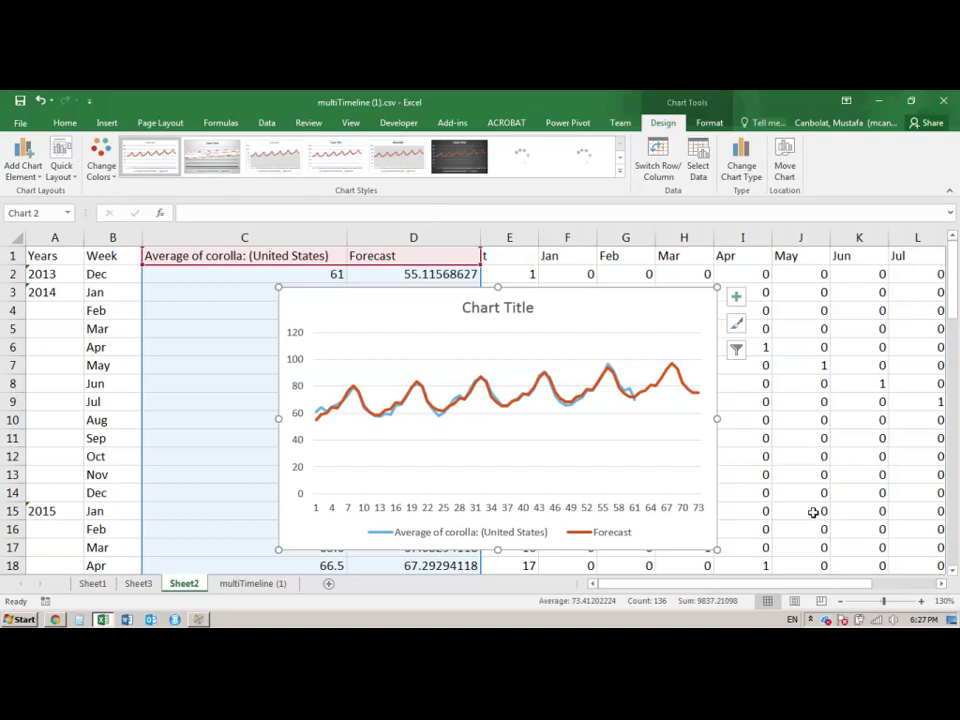
Step: Clear the placeholder text from the line chart's title, keeping the title open for editing
click(498, 307)
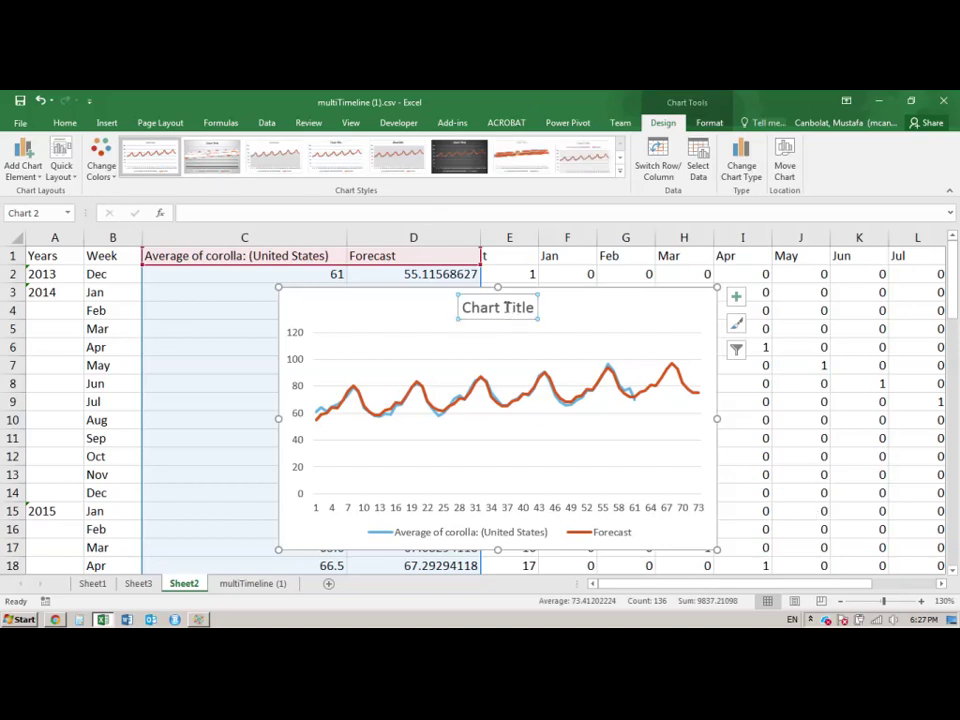
double_click(497, 307)
double_click(512, 311)
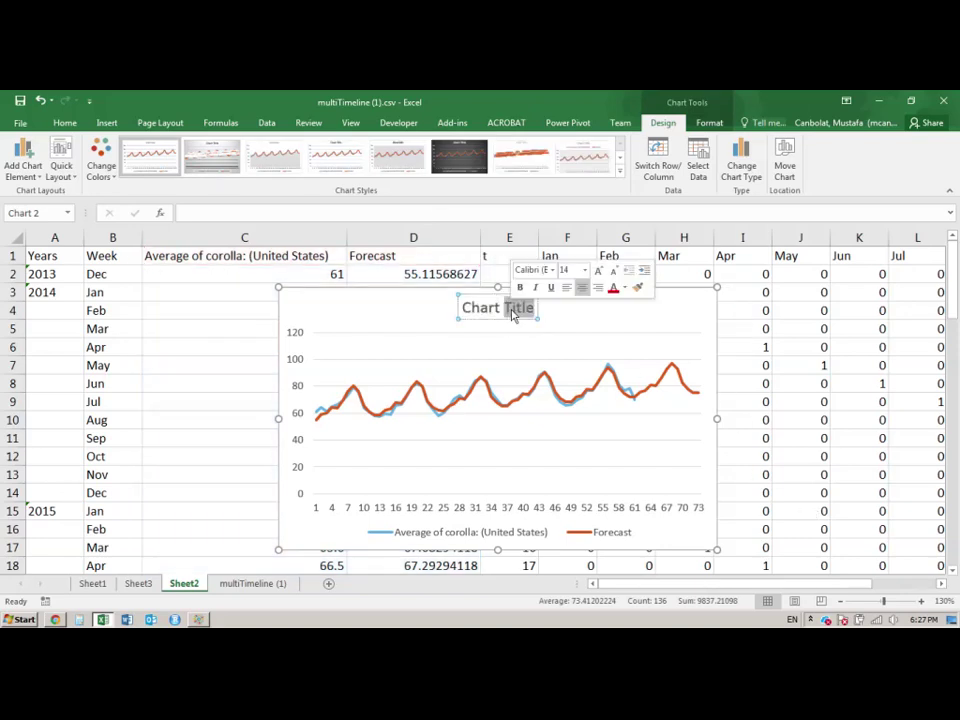
key(BackSpace)
key(BackSpace)
key(BackSpace)
key(BackSpace)
key(BackSpace)
key(BackSpace)
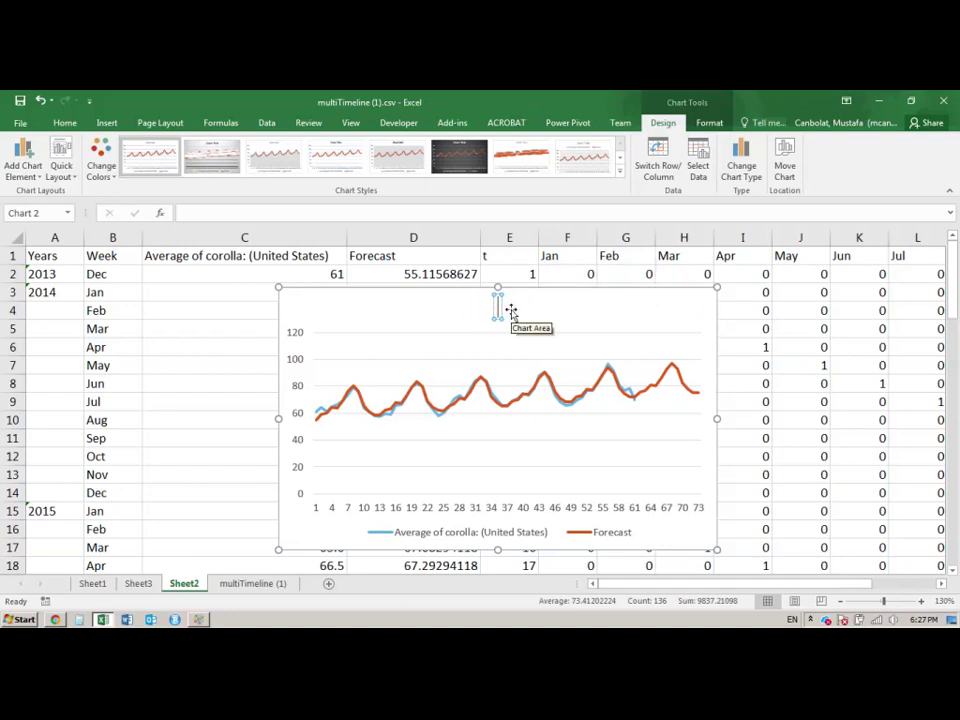